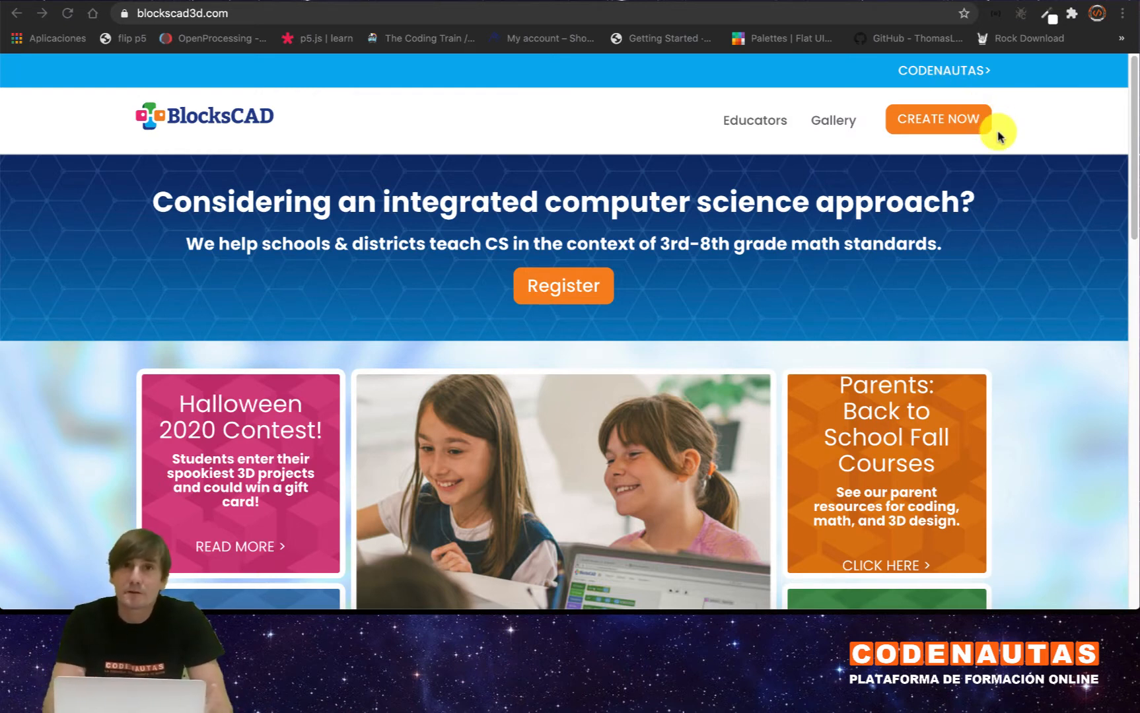
Open the editor to create a new 3D project.
left_click(933, 127)
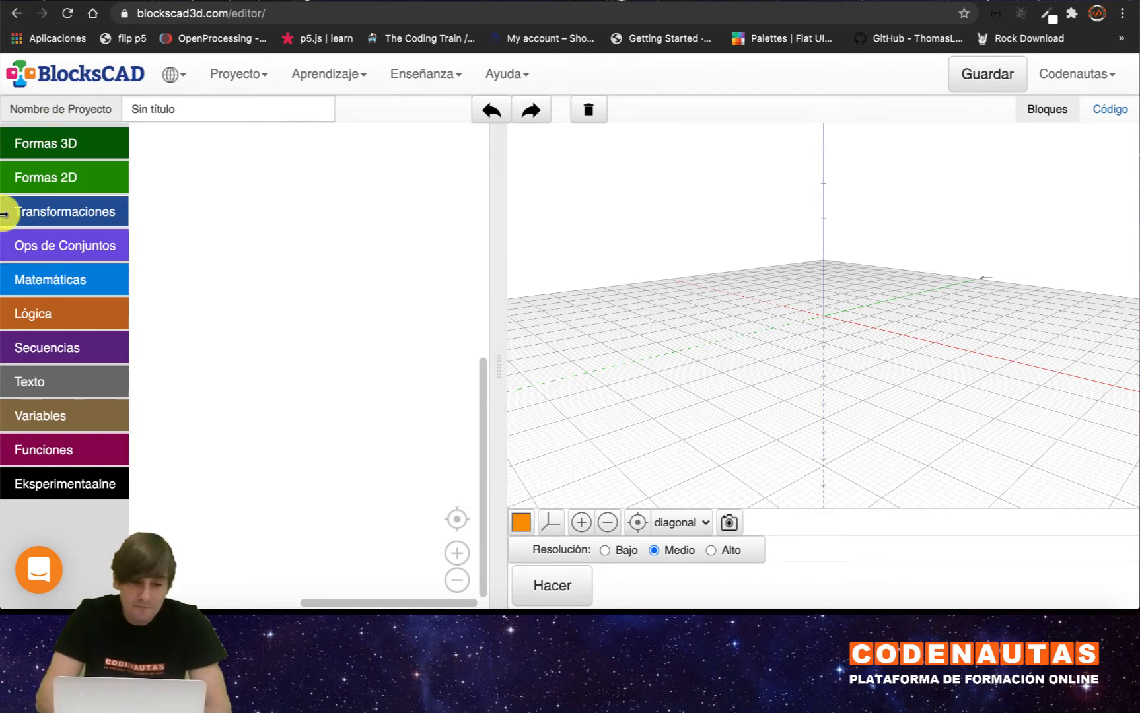
Examine the blocks offered in the categories from 3D shapes through transformations, set operations and logic to variables.
left_click(65, 144)
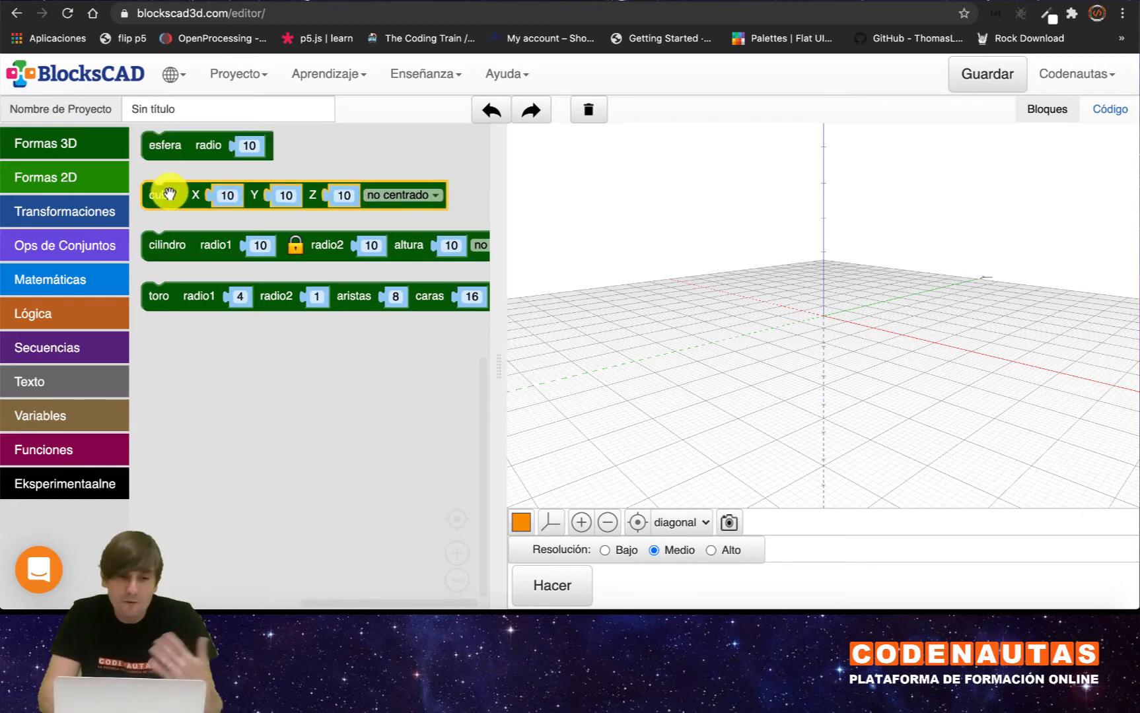
left_click(69, 179)
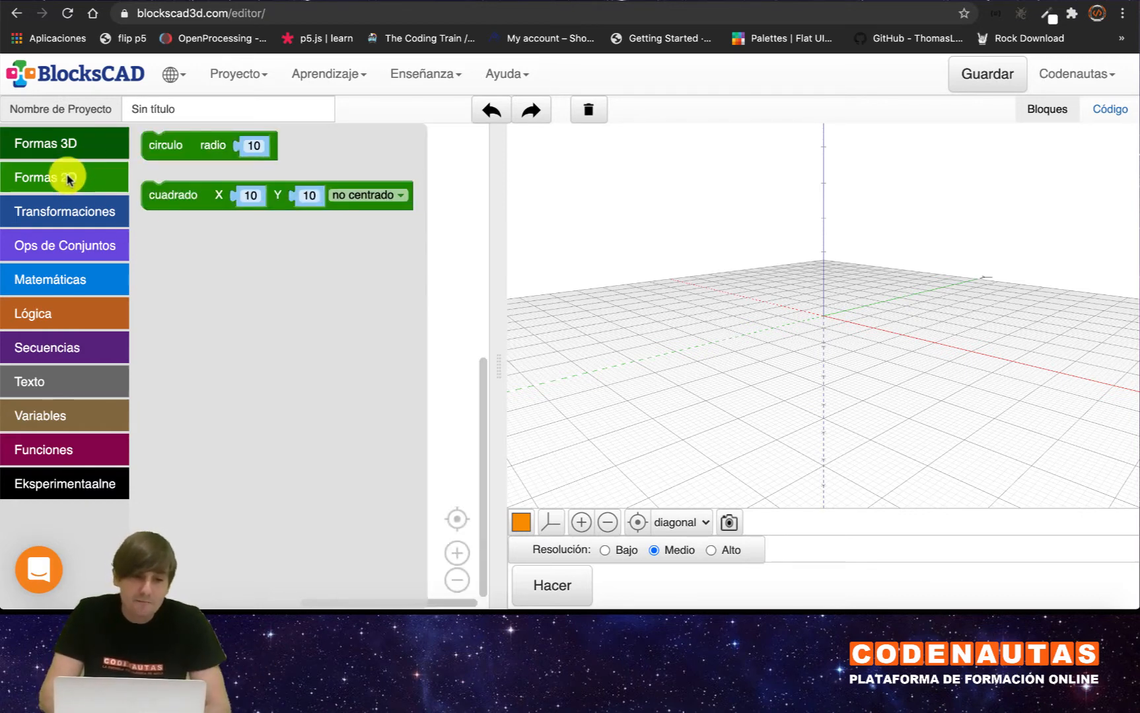
left_click(76, 215)
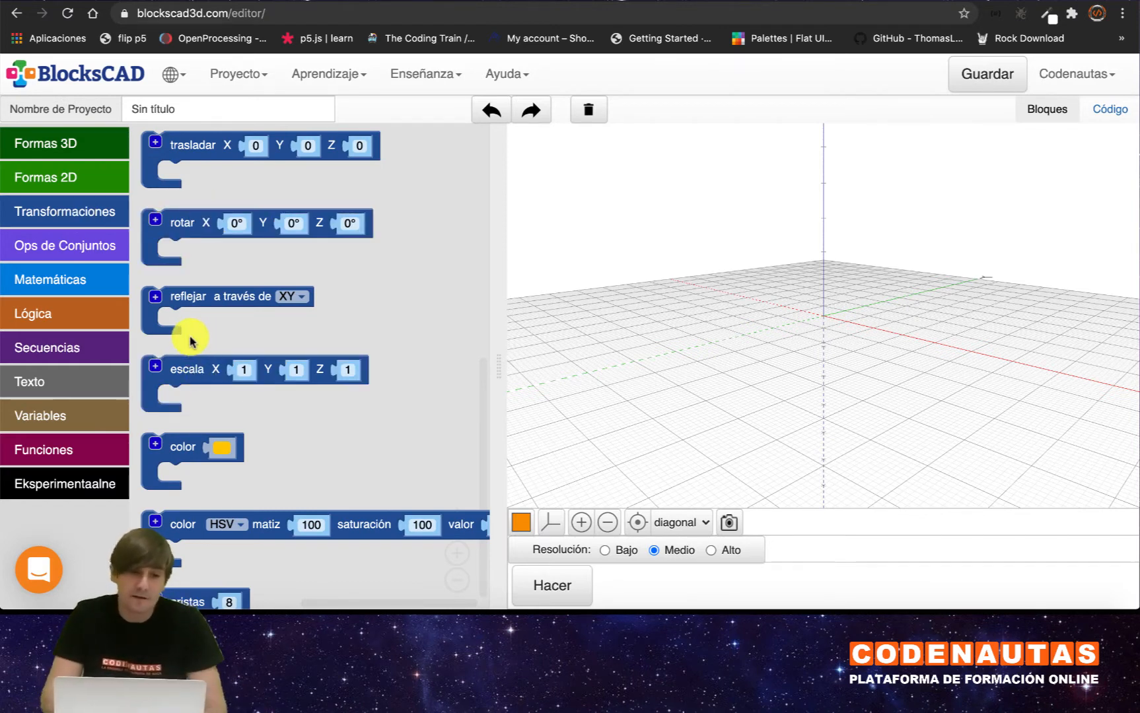
left_click(75, 247)
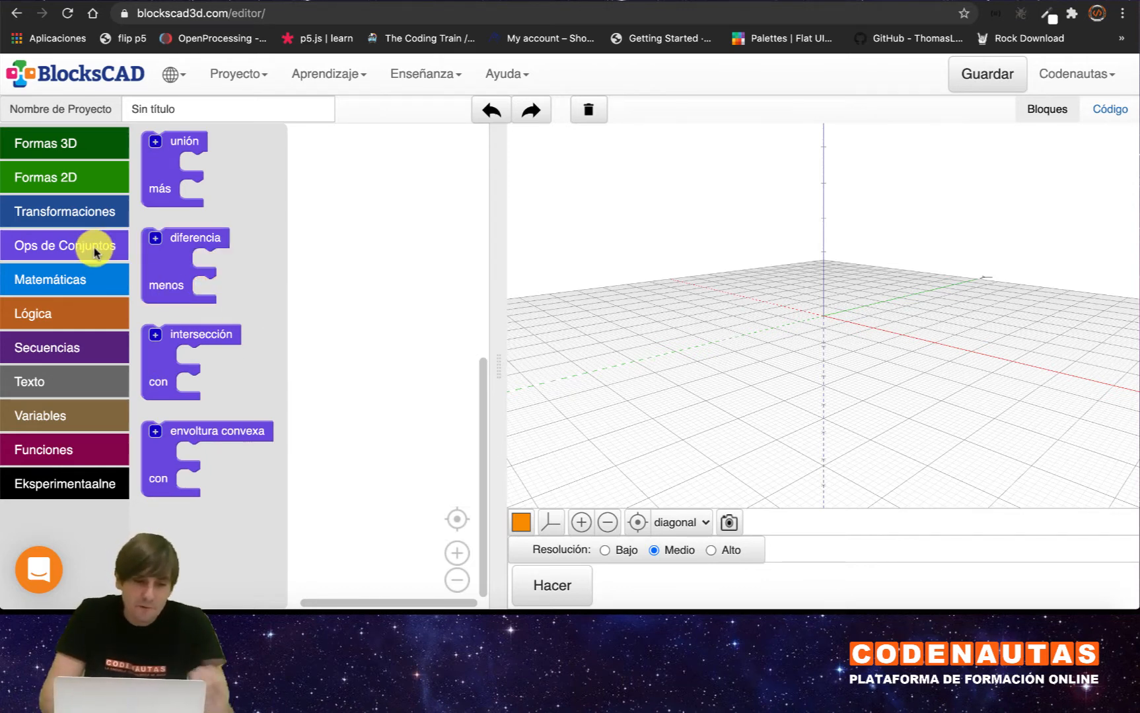
left_click(84, 280)
left_click(88, 320)
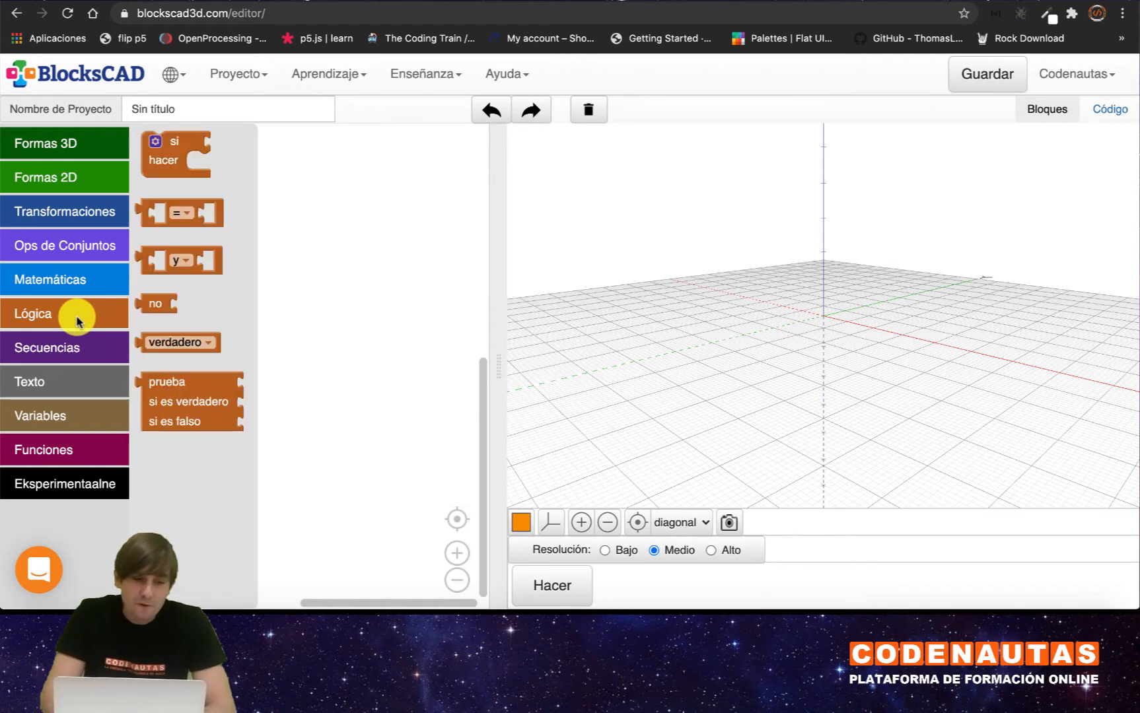
left_click(68, 357)
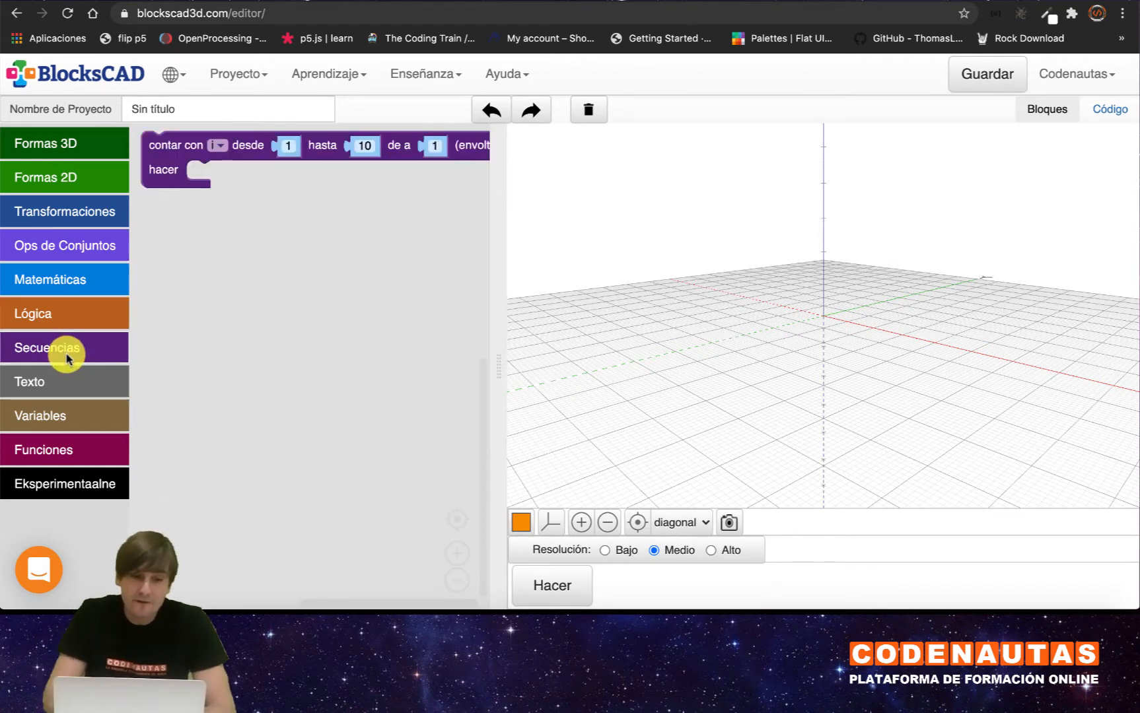
left_click(64, 391)
left_click(65, 415)
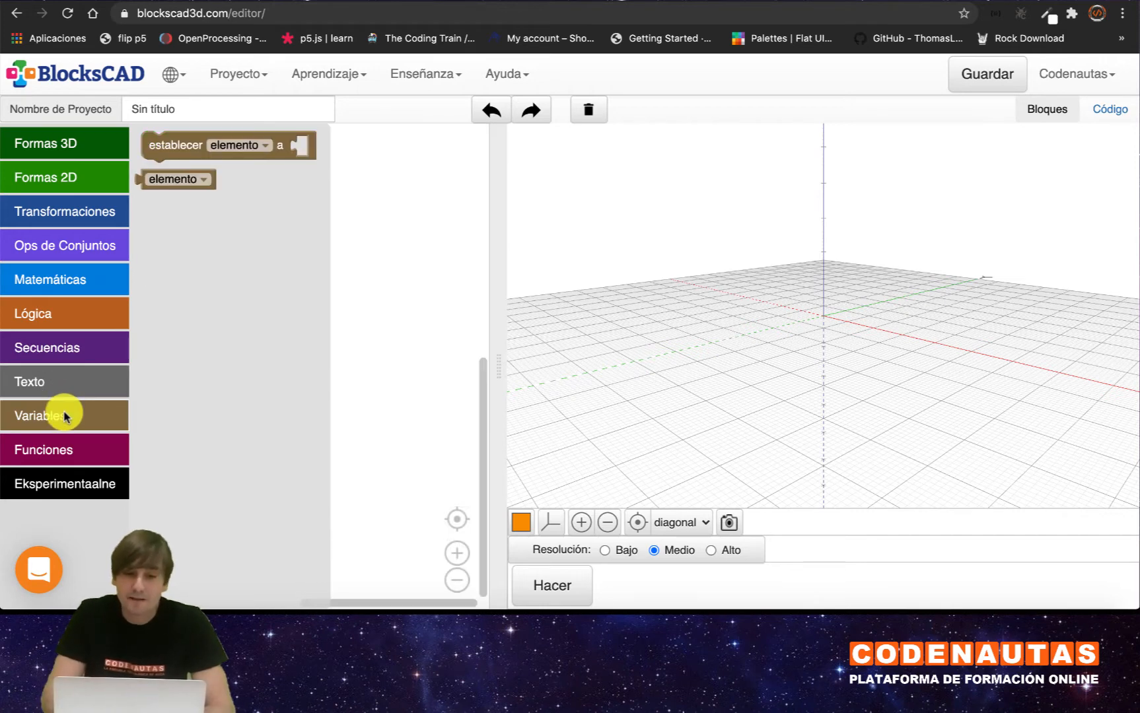
left_click(378, 332)
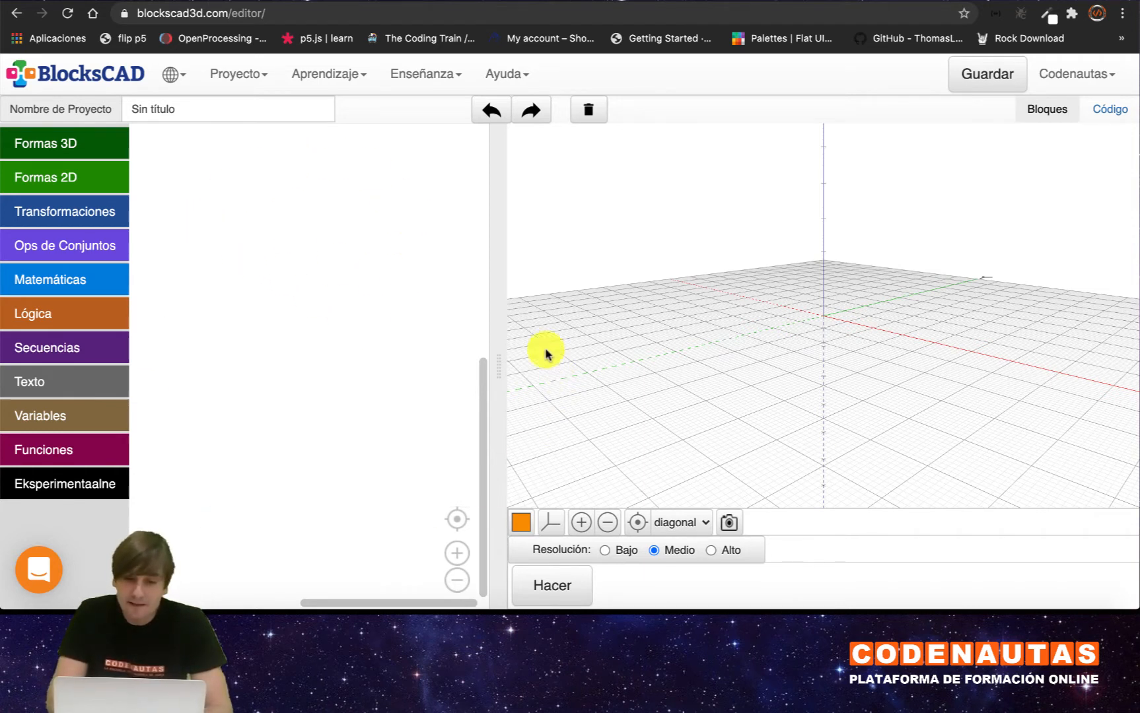
Widen the block workspace and adjust the 3D view's zoom and angle so the grid and axes are in view.
left_click_drag(500, 362, 657, 367)
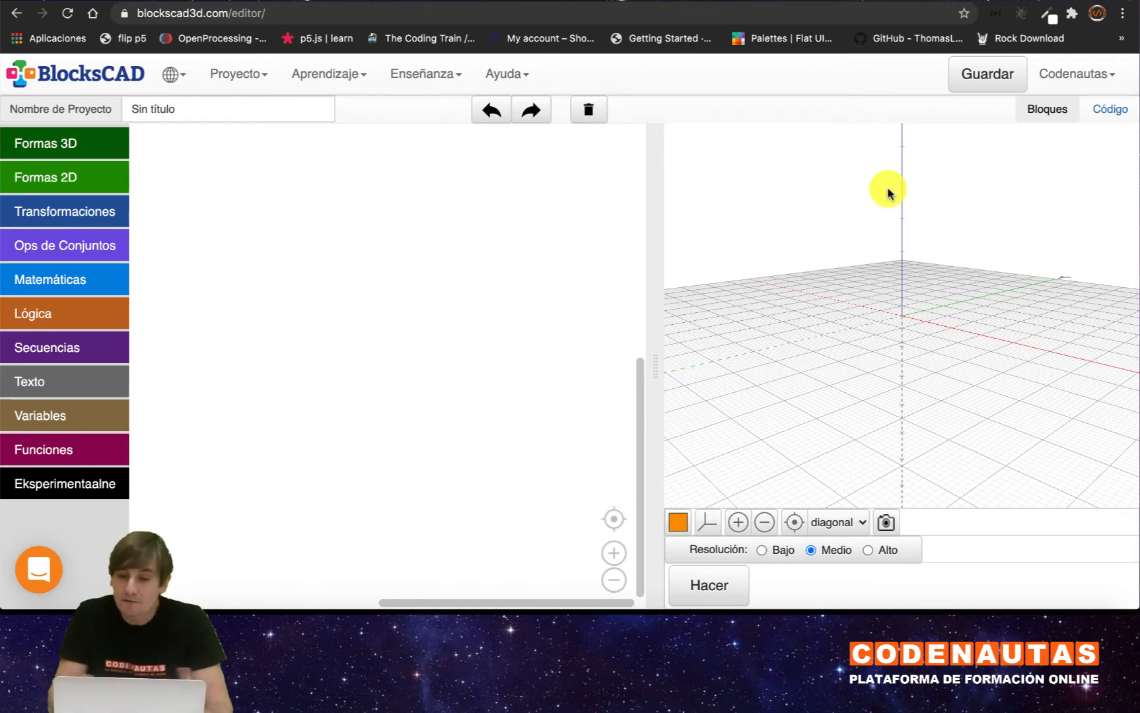
left_click(765, 522)
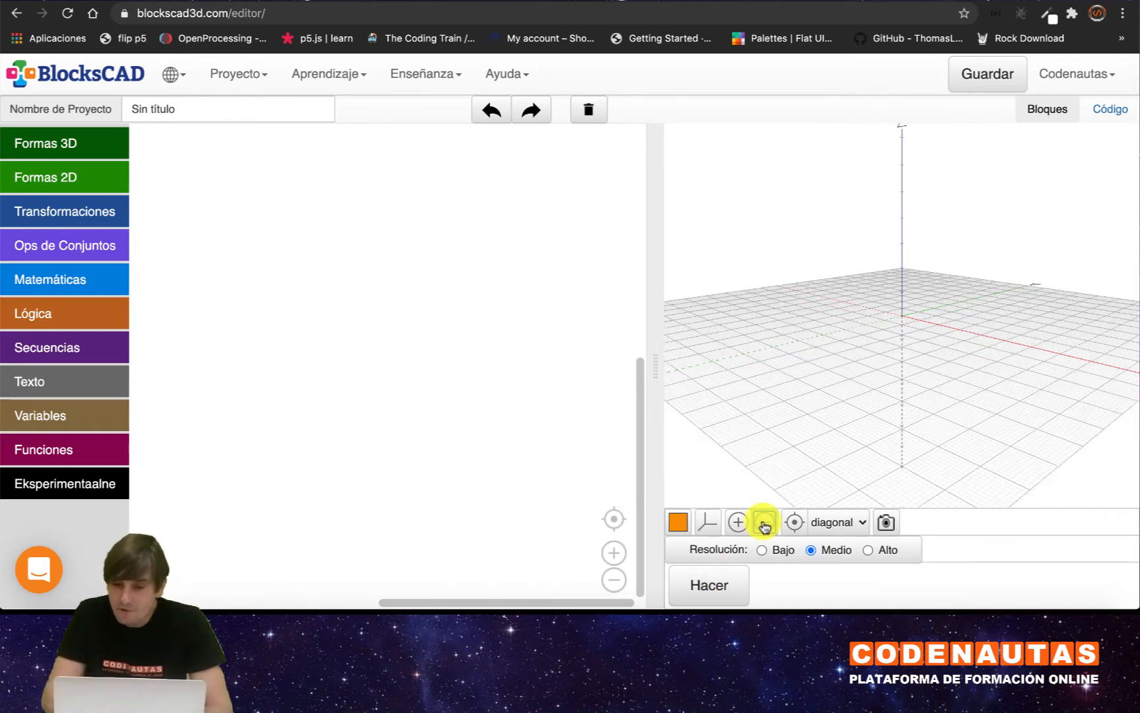
left_click(738, 522)
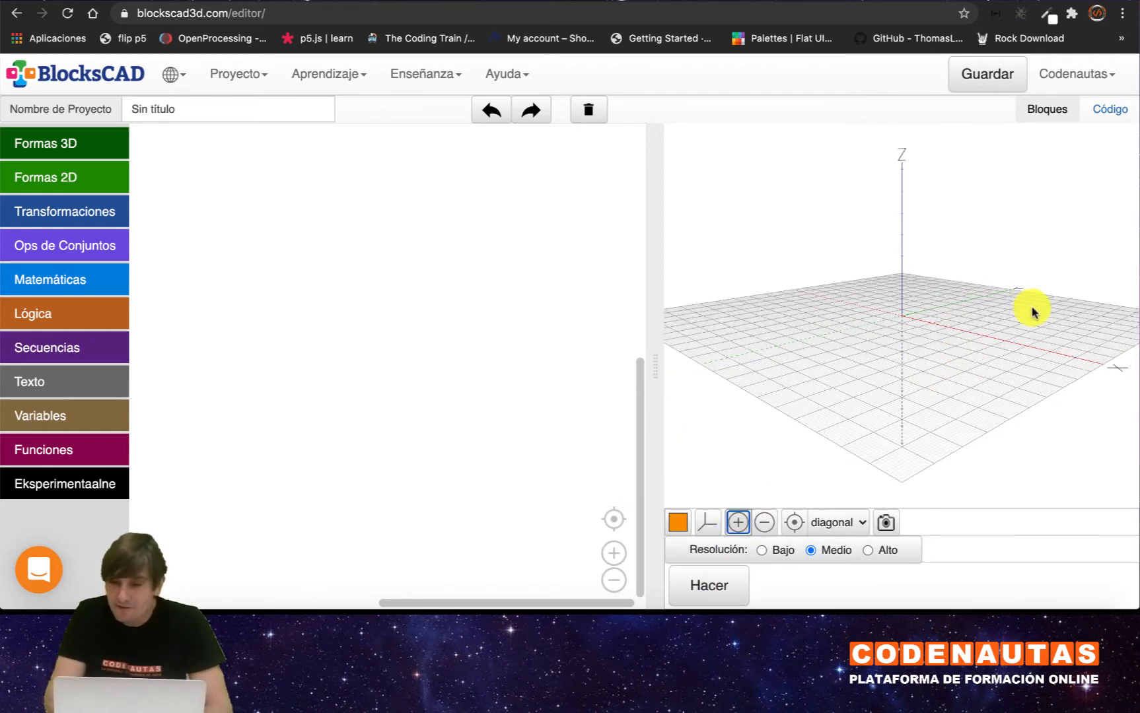
left_click_drag(1084, 377, 1083, 447)
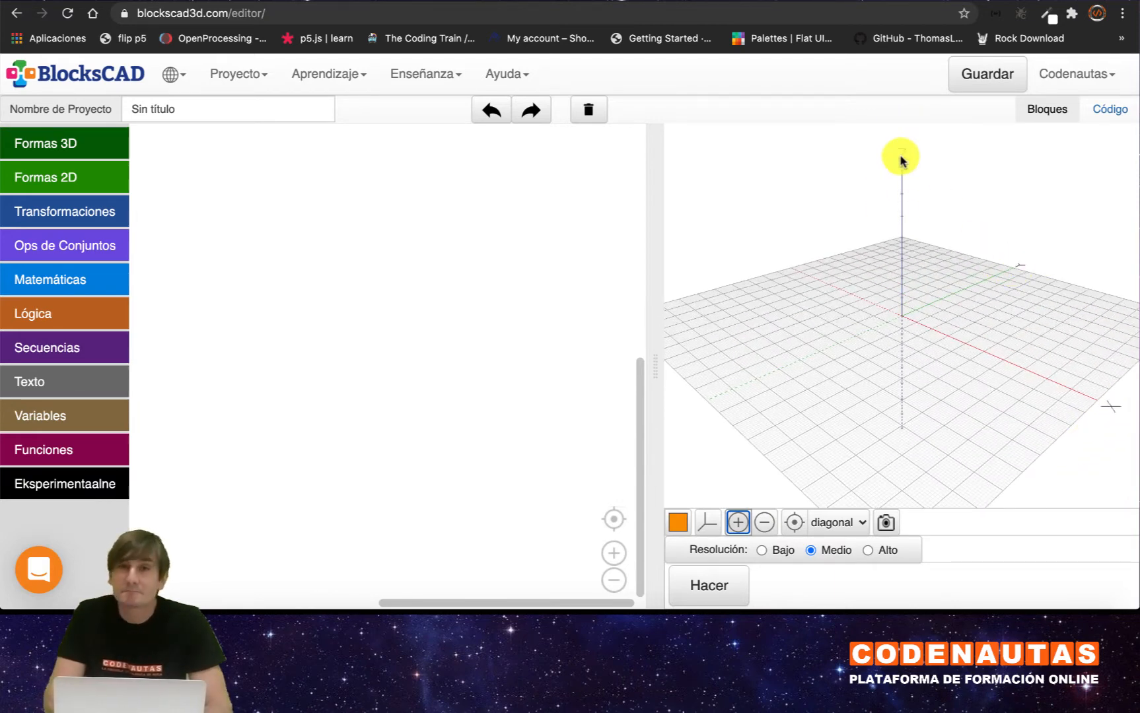
left_click_drag(933, 320, 903, 373)
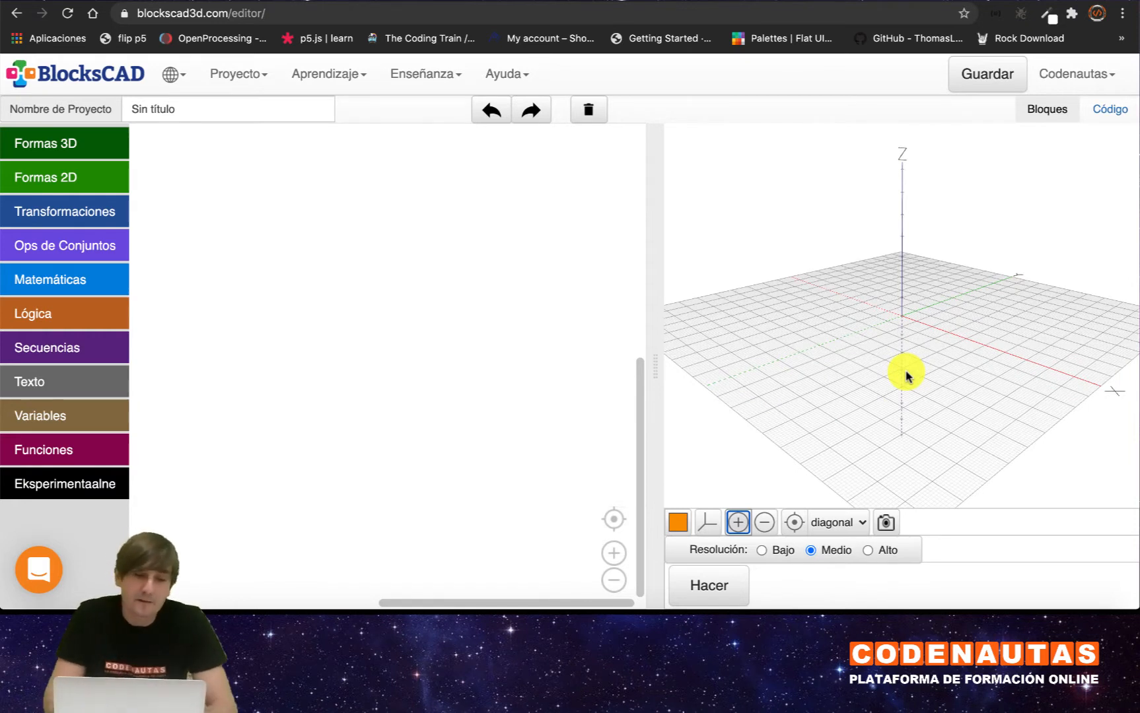
Add a cube block with its default dimensions to the workspace and render it.
left_click(61, 146)
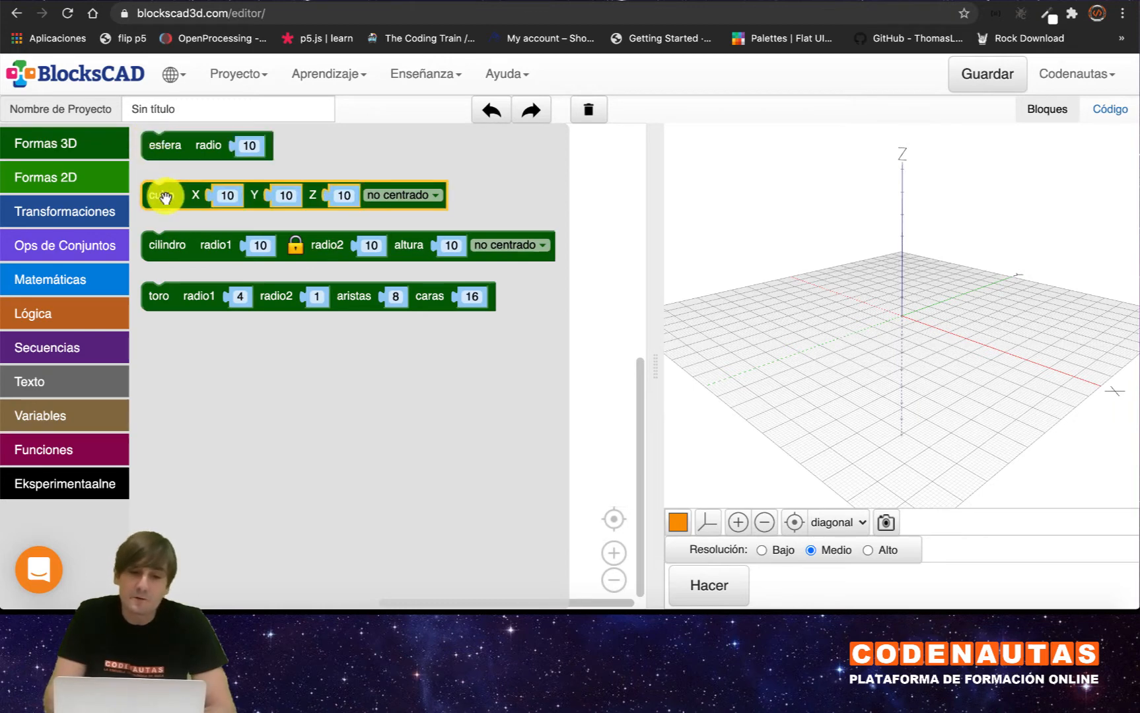
left_click_drag(163, 193, 228, 233)
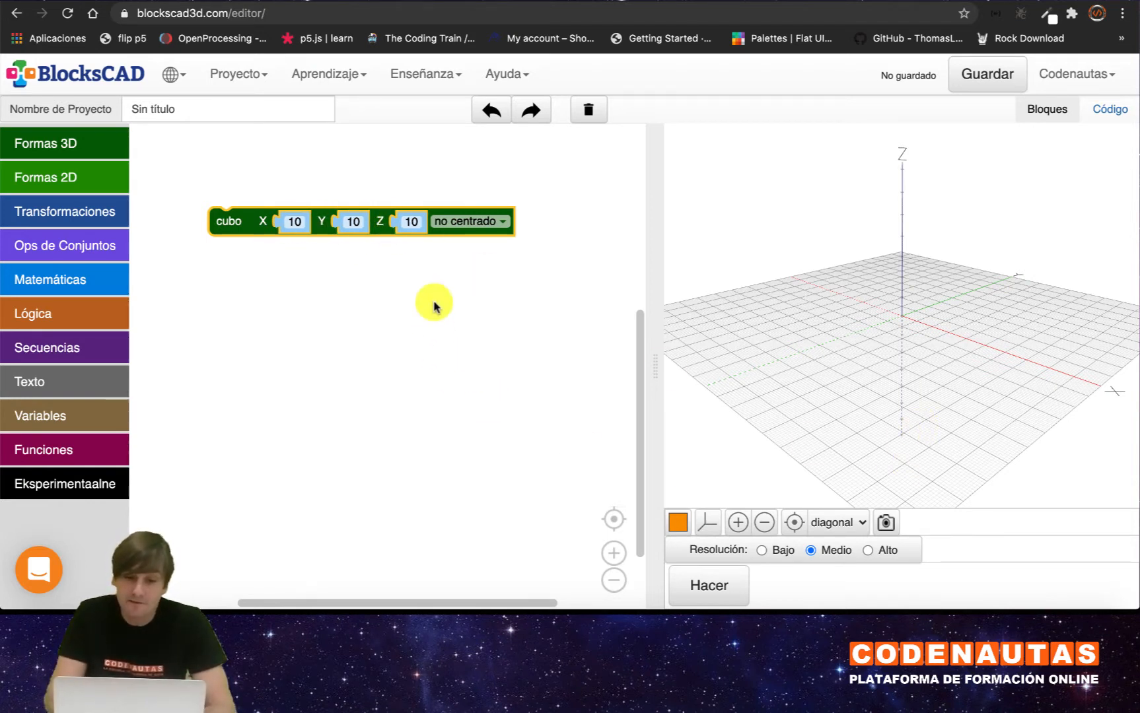
left_click(294, 220)
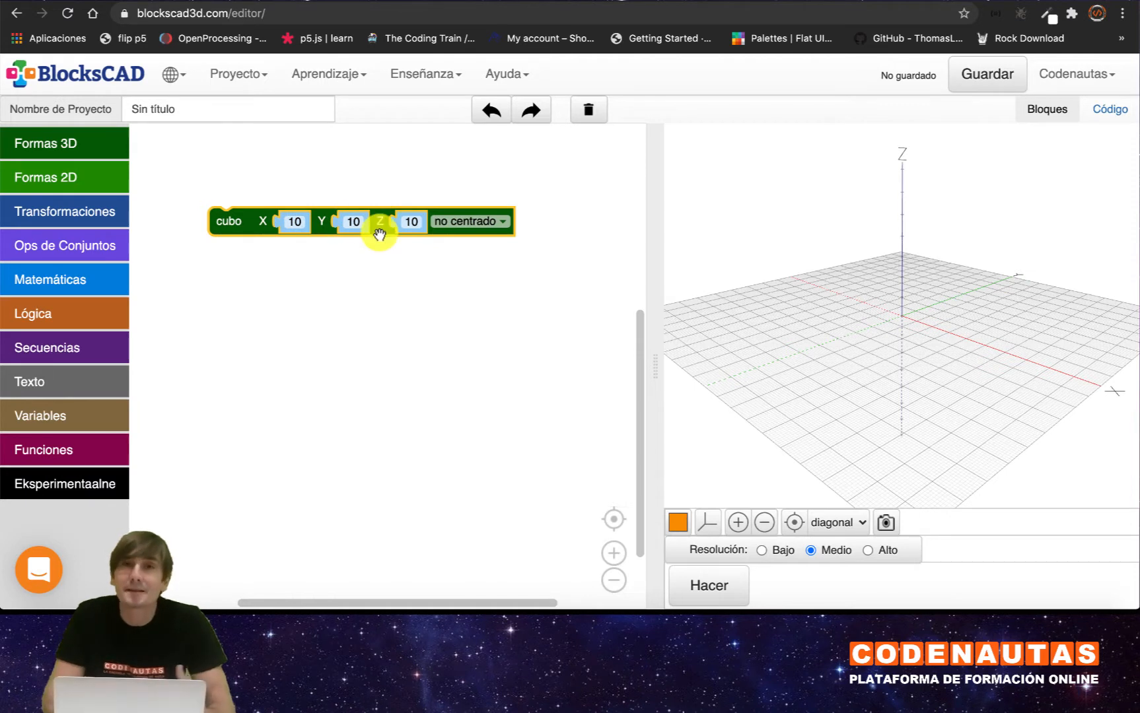
mouse_move(379, 234)
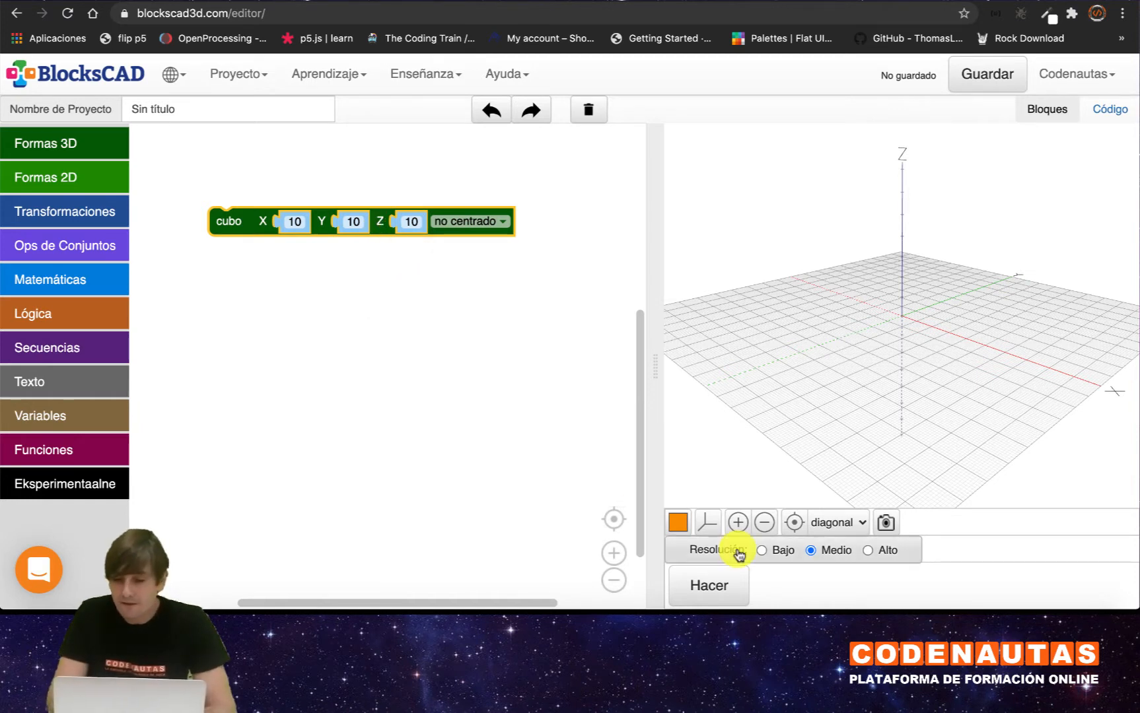
left_click(711, 588)
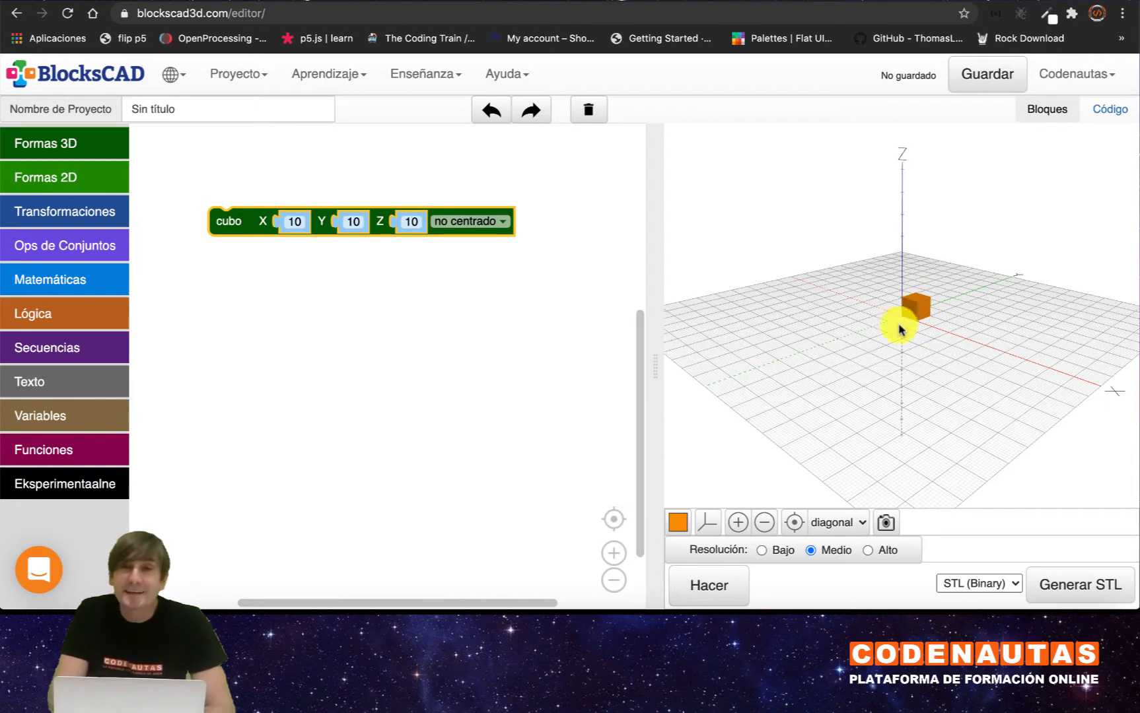
Set the cube's dimensions to X 50, Y 100 and Z 20, and render the model again.
left_click(292, 222)
left_click(412, 220)
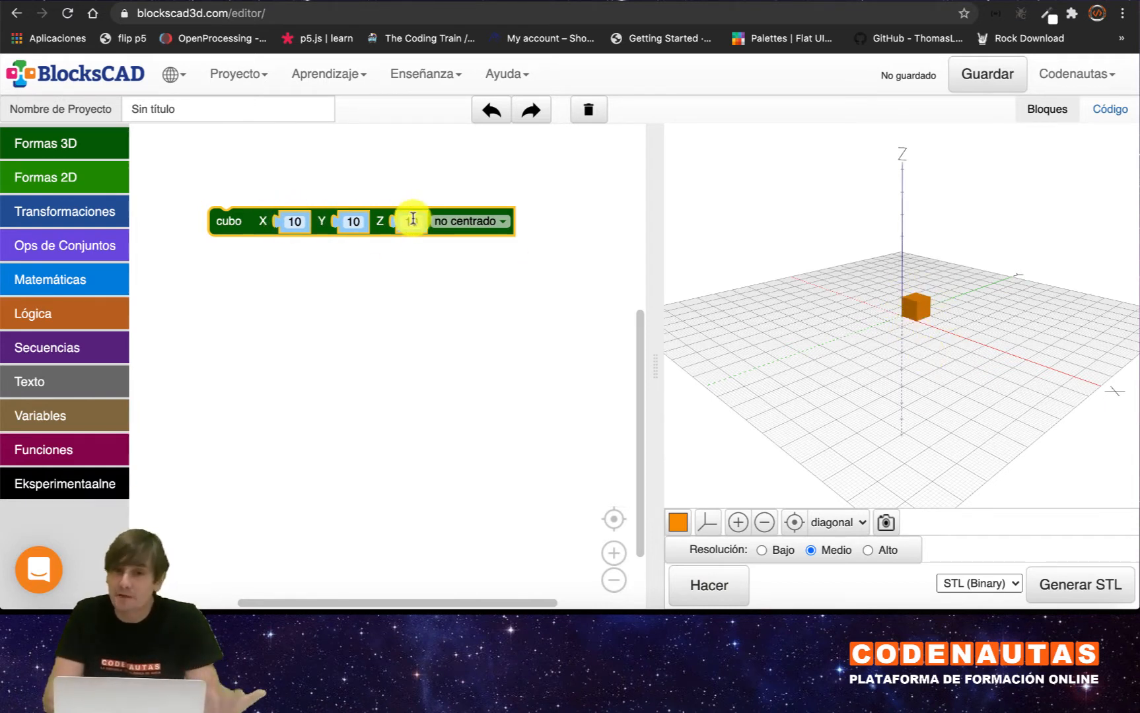
left_click(292, 221)
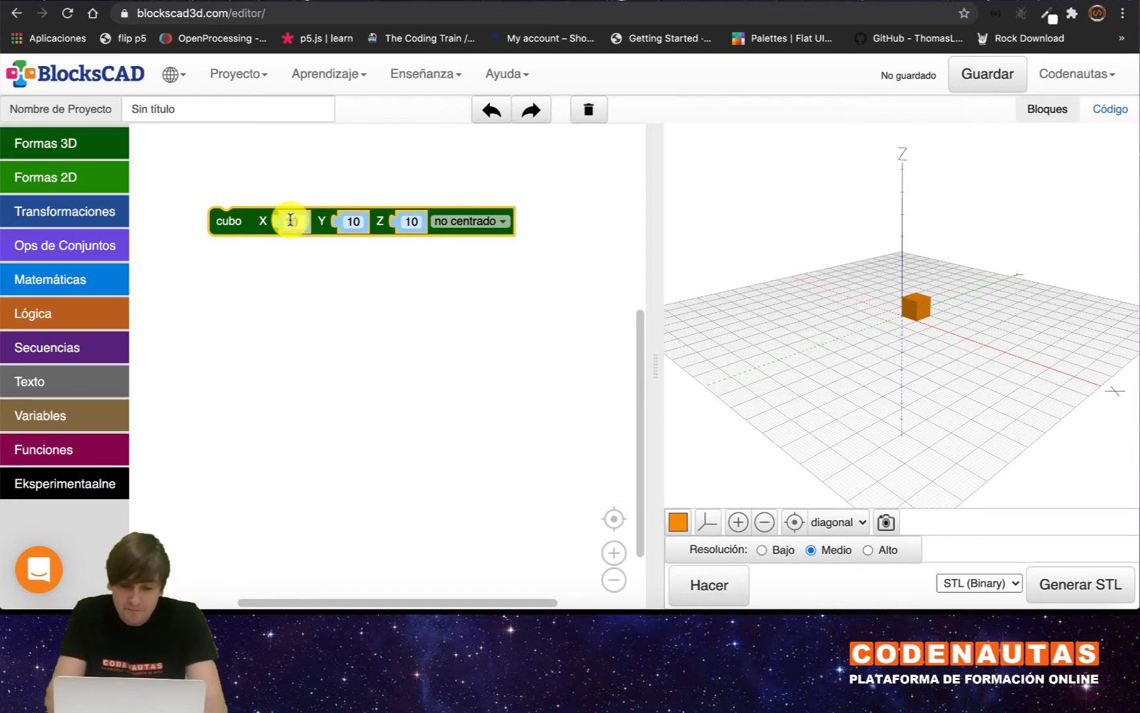
type("50")
left_click(342, 220)
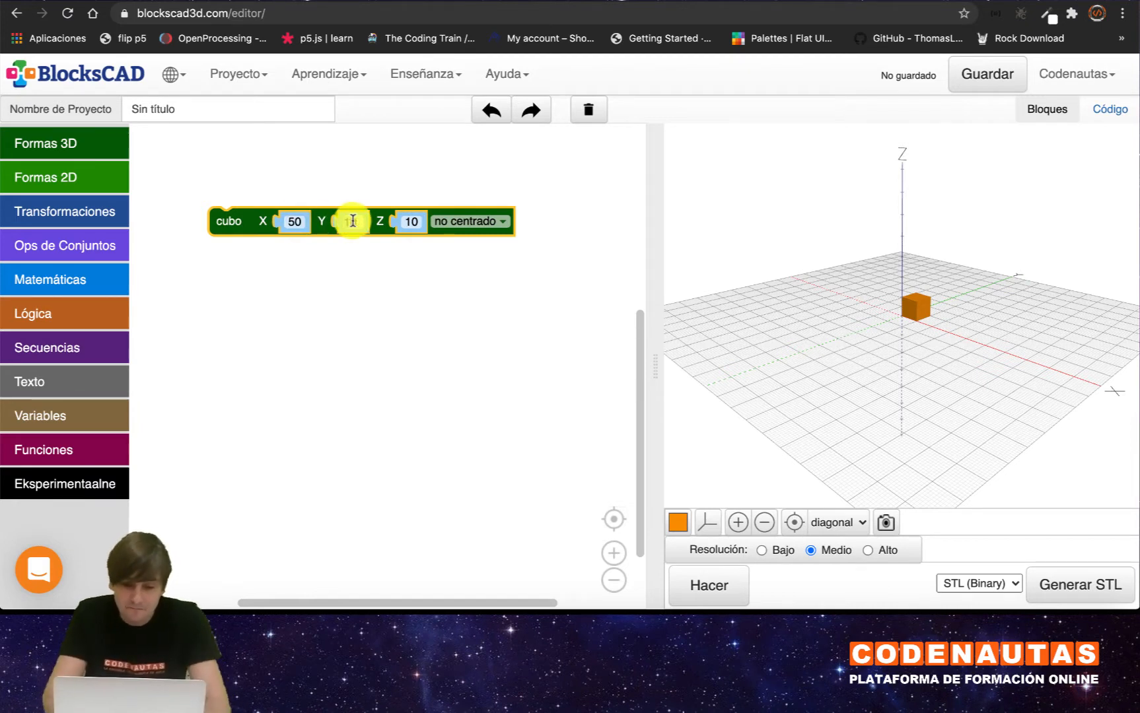
type("100")
left_click(420, 220)
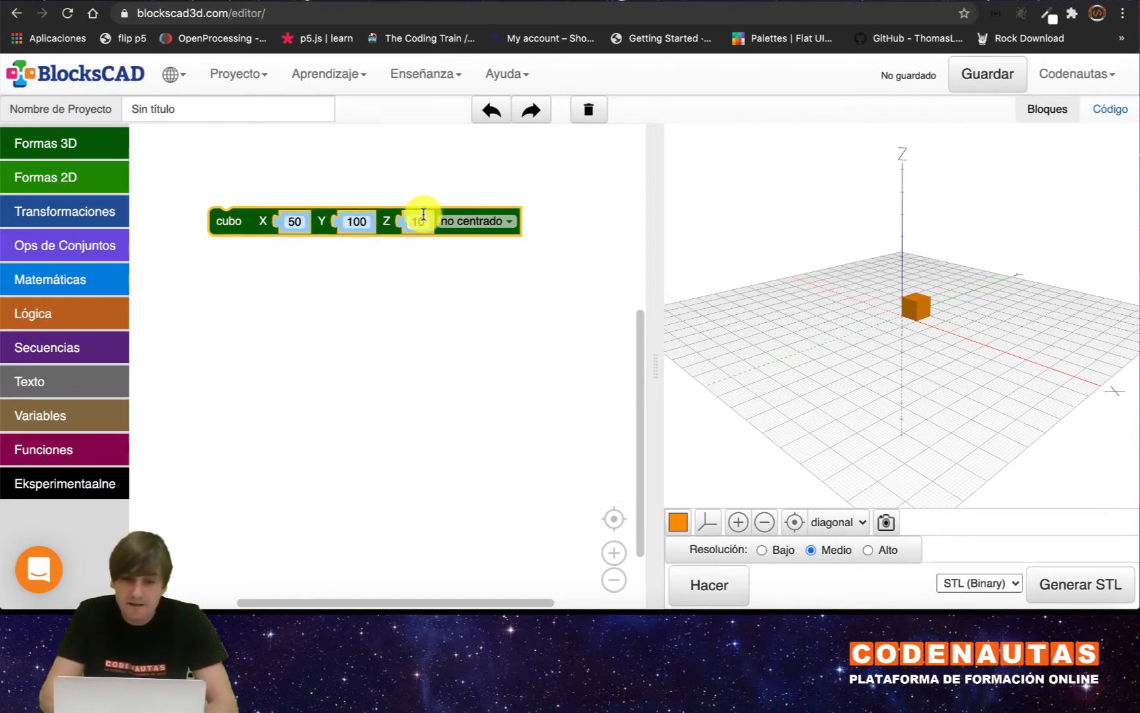
type("20")
left_click(458, 334)
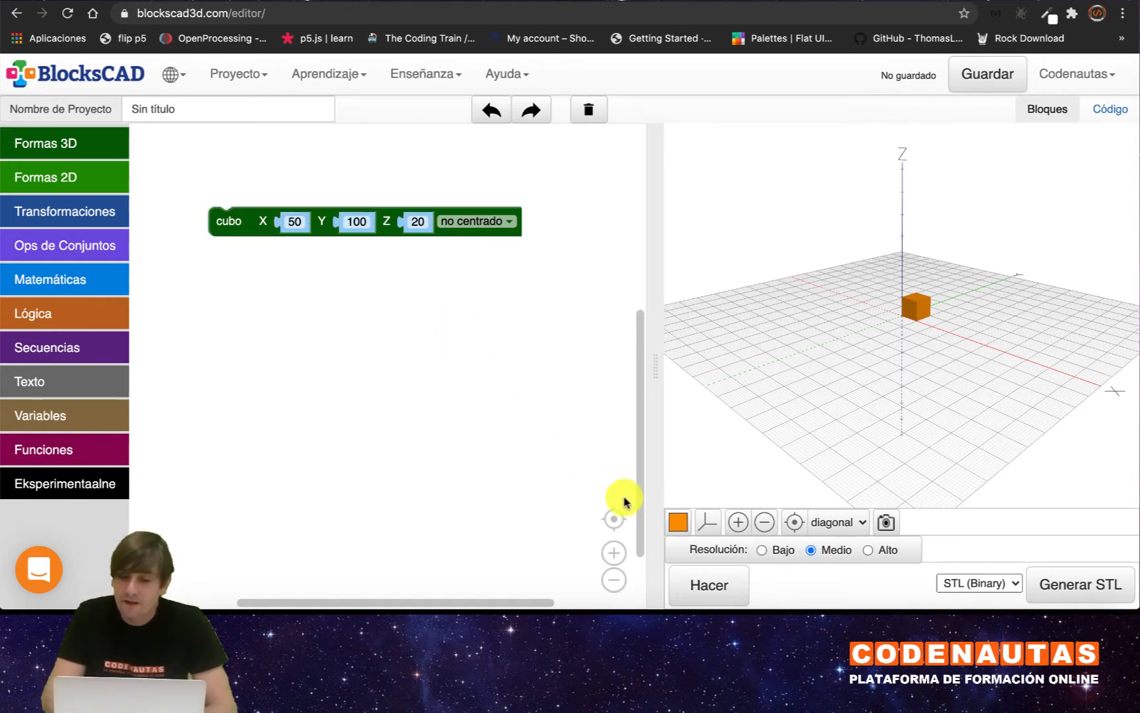
left_click(701, 587)
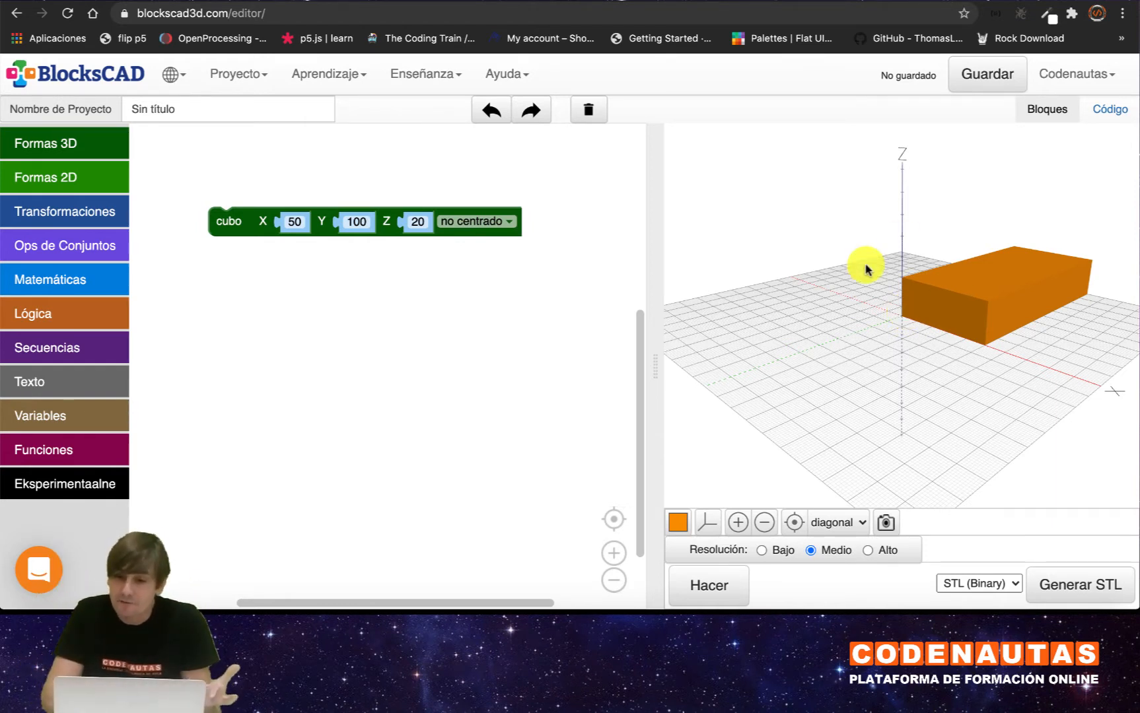
Change the cube to centered (centrado), render it and inspect its placement around the origin from several angles.
left_click(506, 223)
left_click(462, 256)
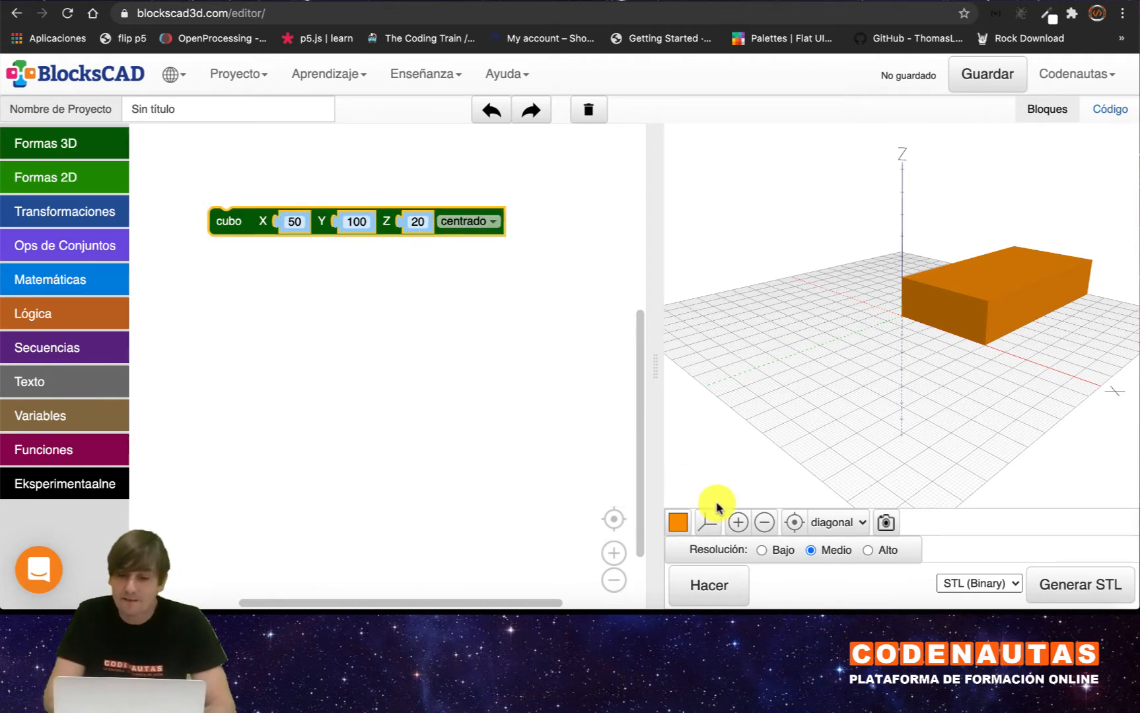
left_click(712, 586)
left_click_drag(912, 339, 959, 420)
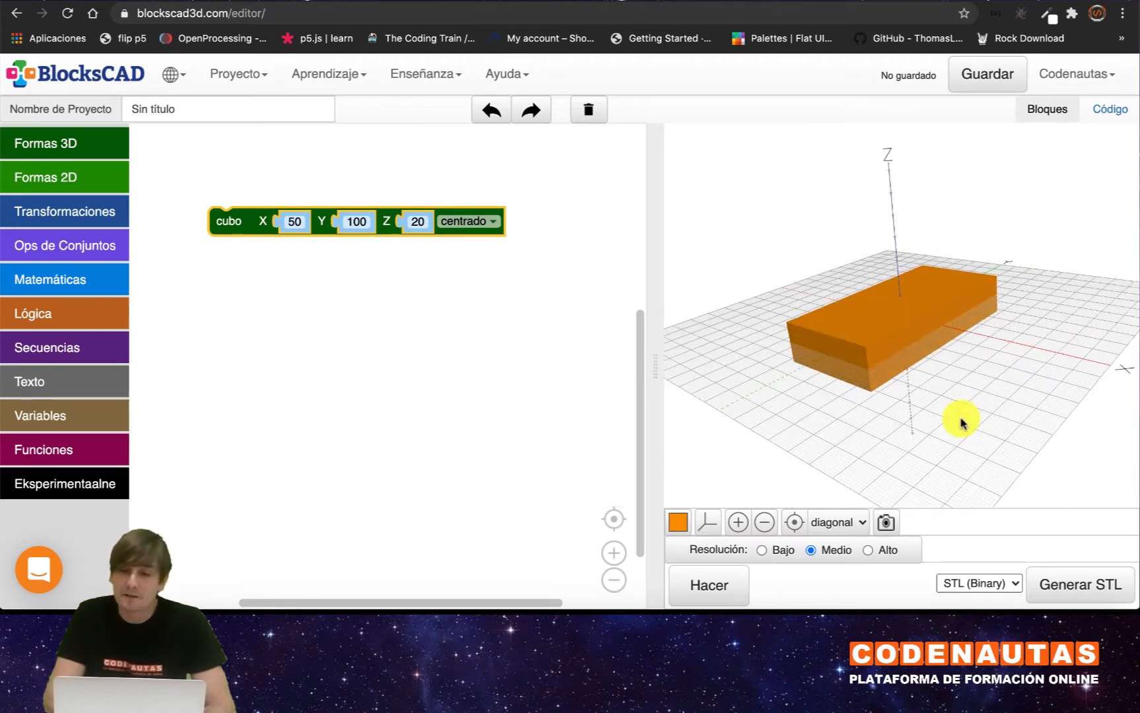
left_click_drag(906, 253, 1066, 218)
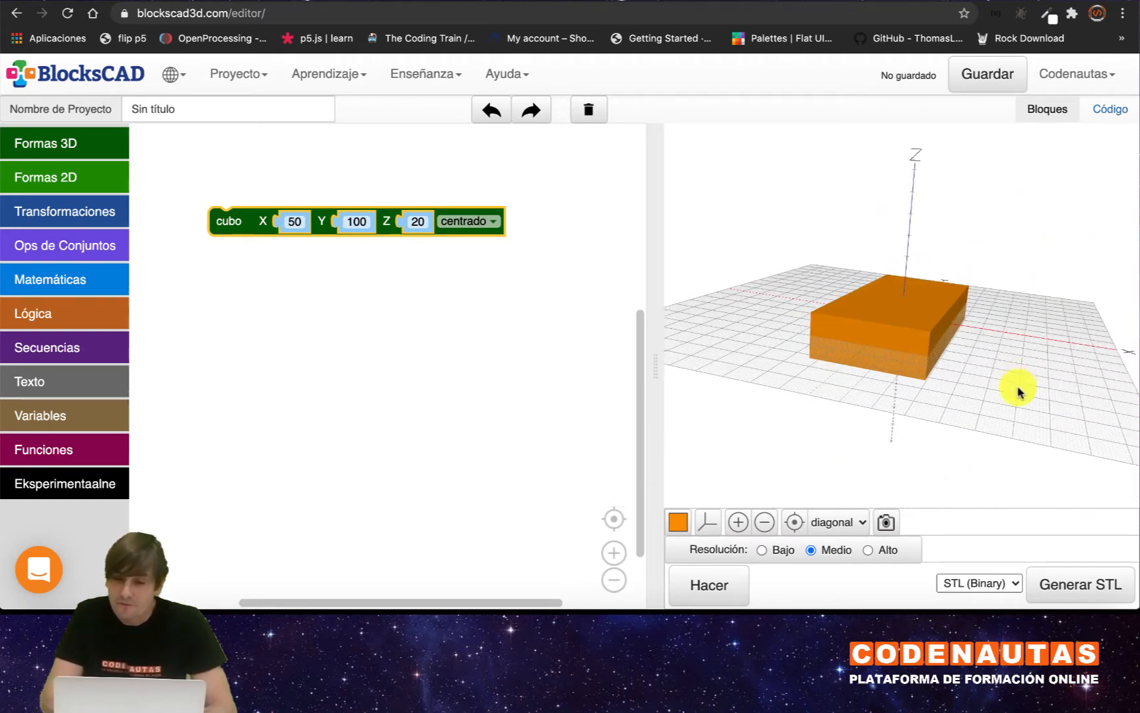
left_click_drag(1018, 387, 849, 420)
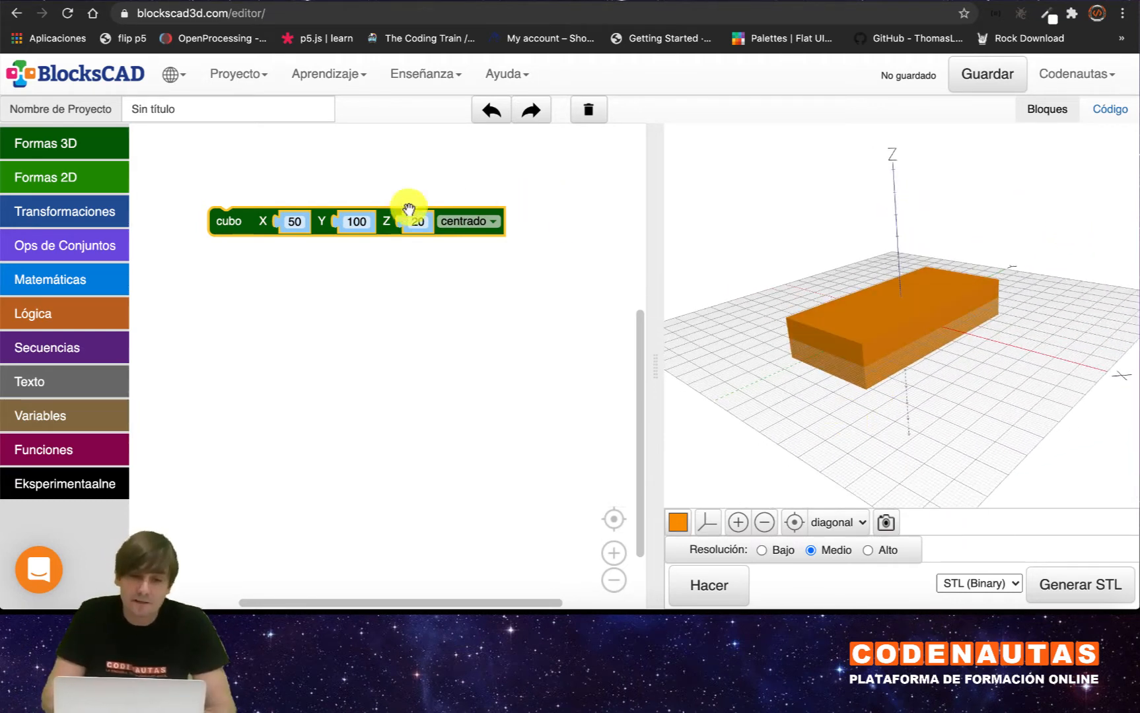
Delete the cube block from the workspace and render again to clear the 3D view.
left_click_drag(224, 222, 71, 287)
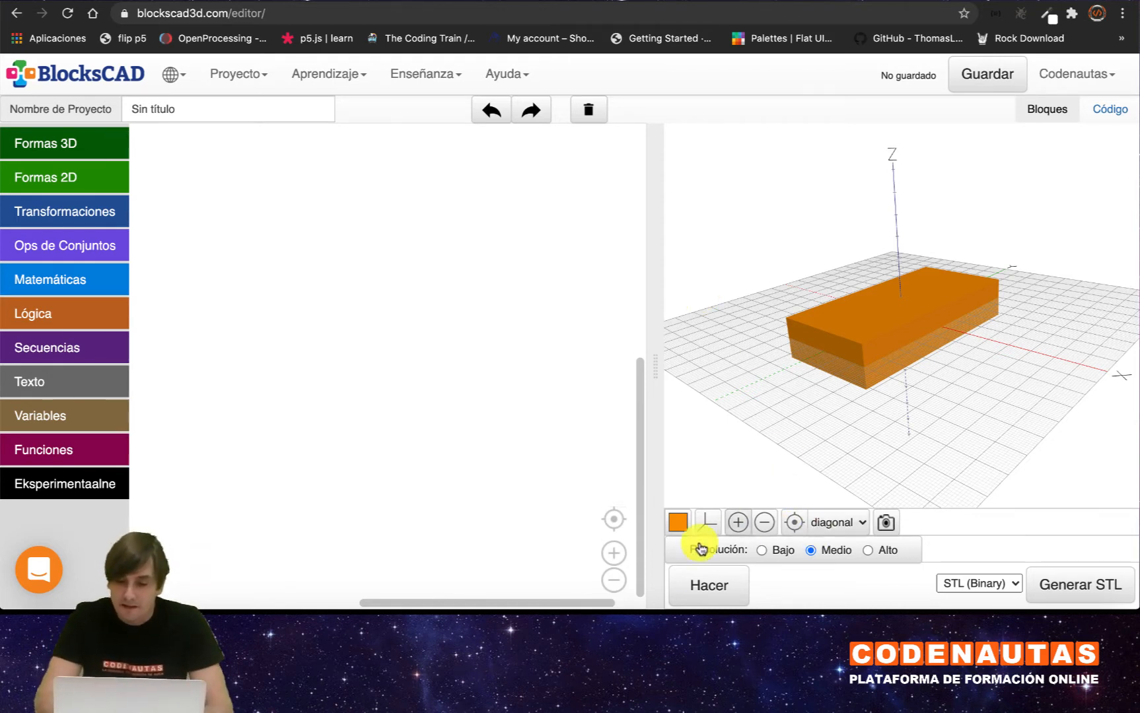
left_click(708, 586)
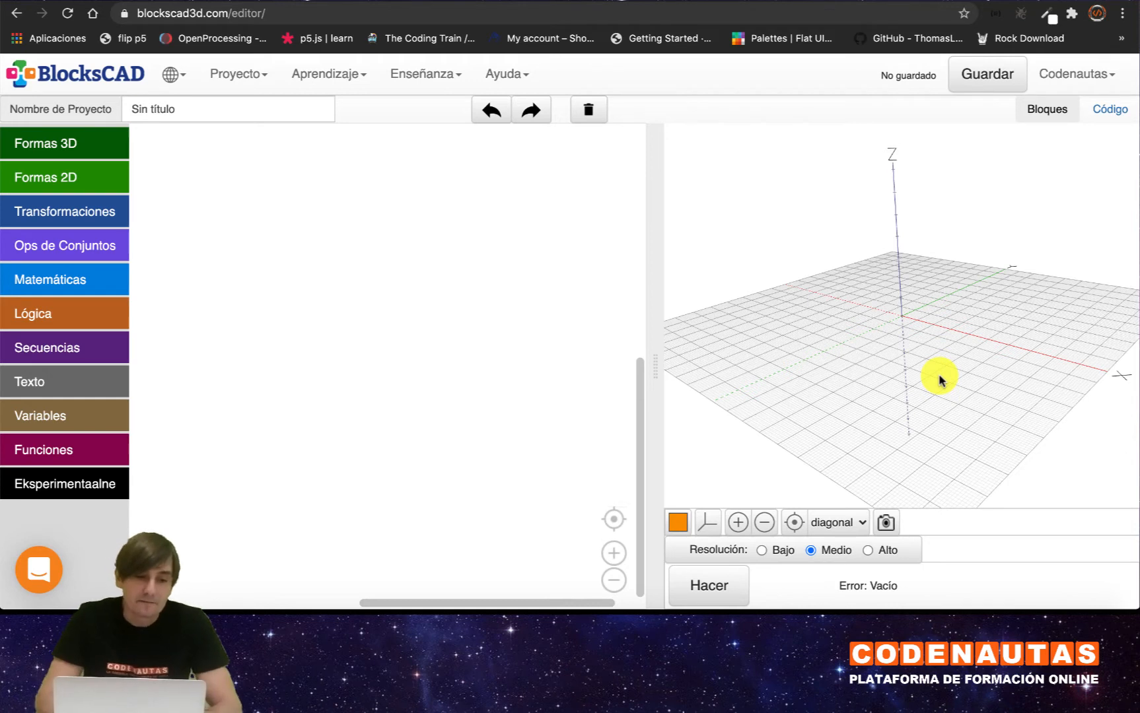
Add a cylinder block to the workspace and set its height (altura) to 50 and both linked radii to 30.
left_click(95, 151)
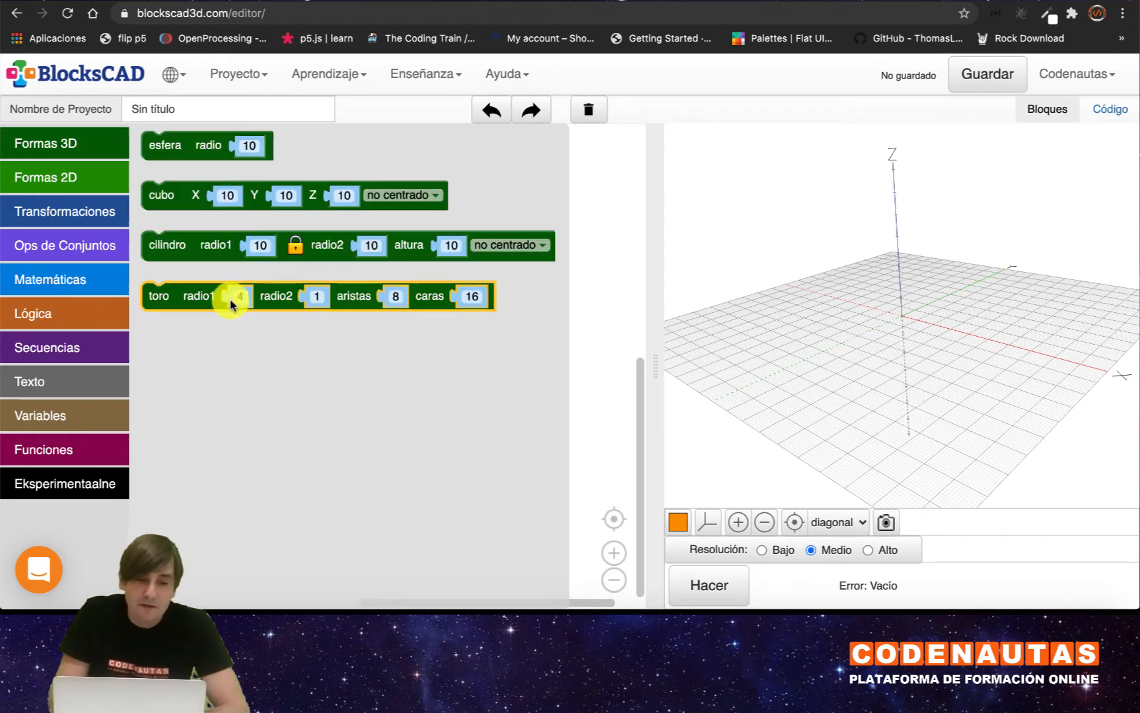
left_click_drag(173, 234, 206, 220)
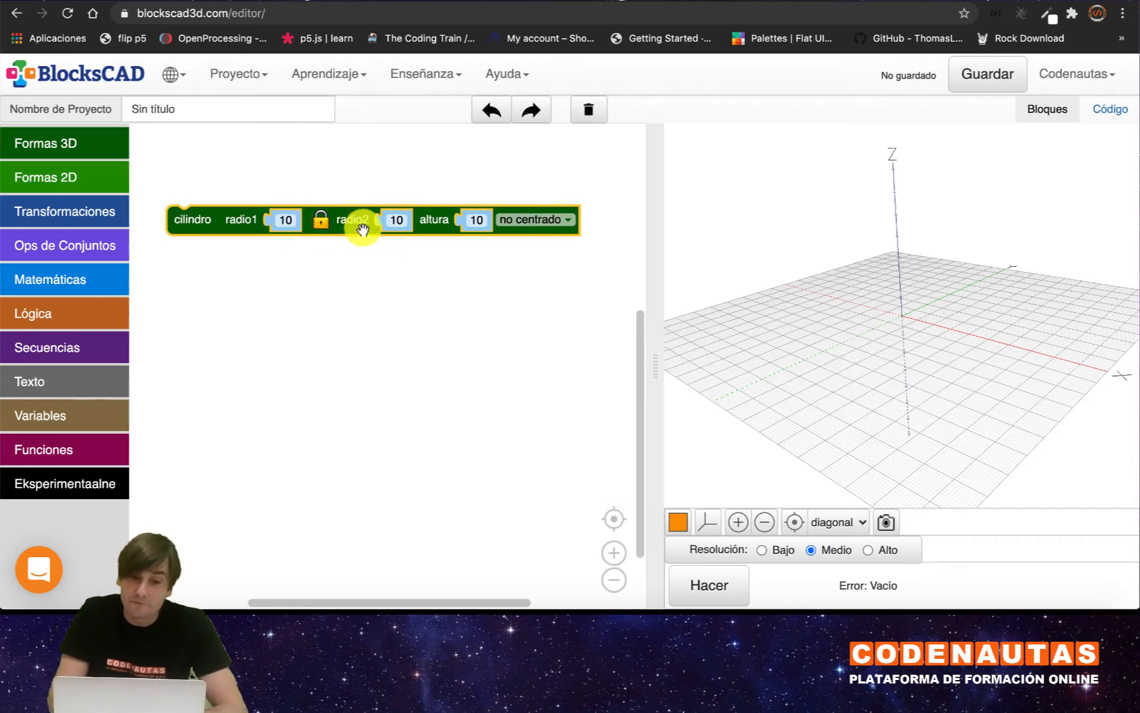
mouse_move(359, 220)
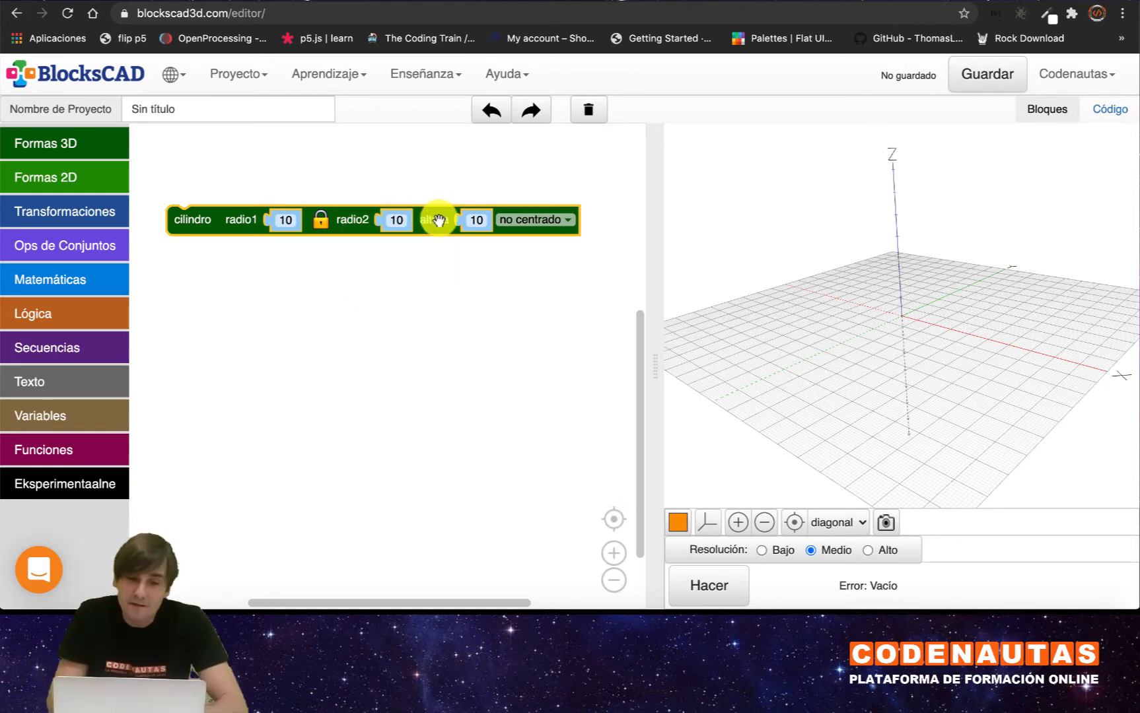
left_click(476, 219)
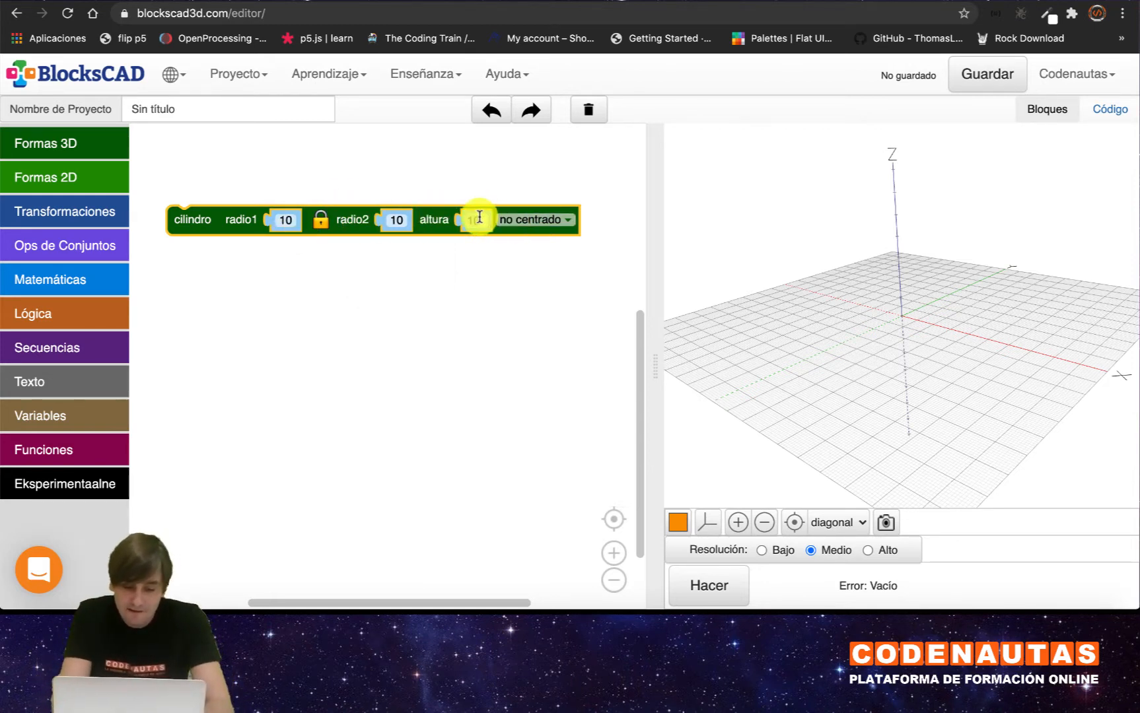
type("50")
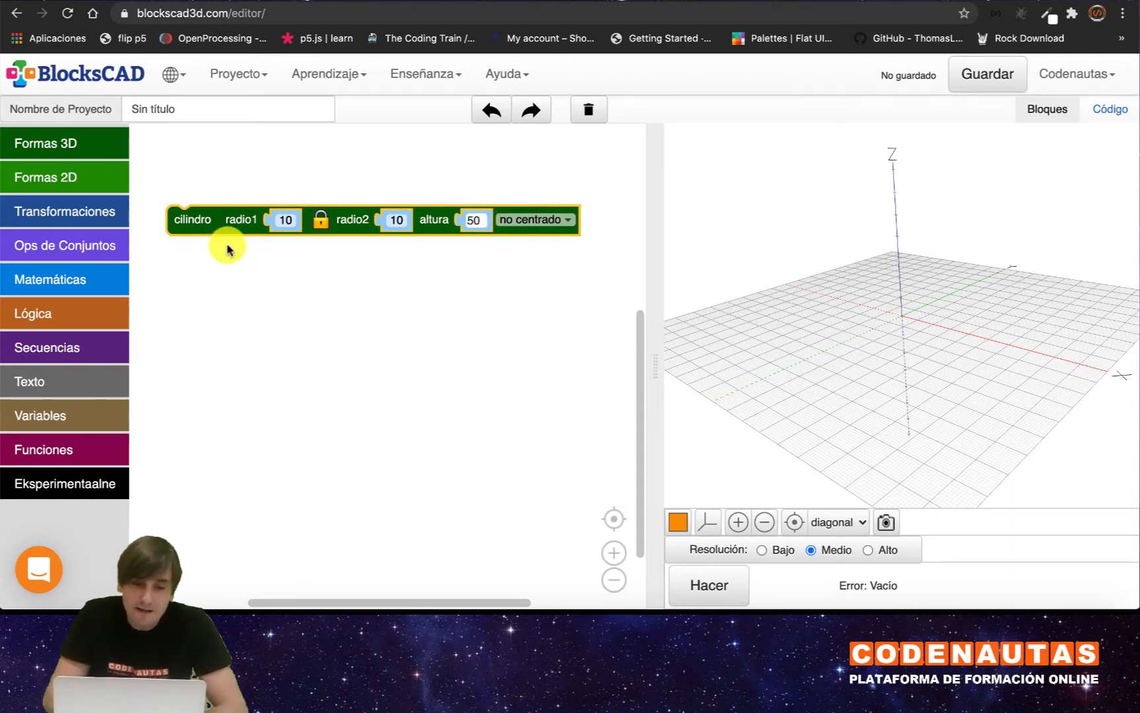
left_click(284, 219)
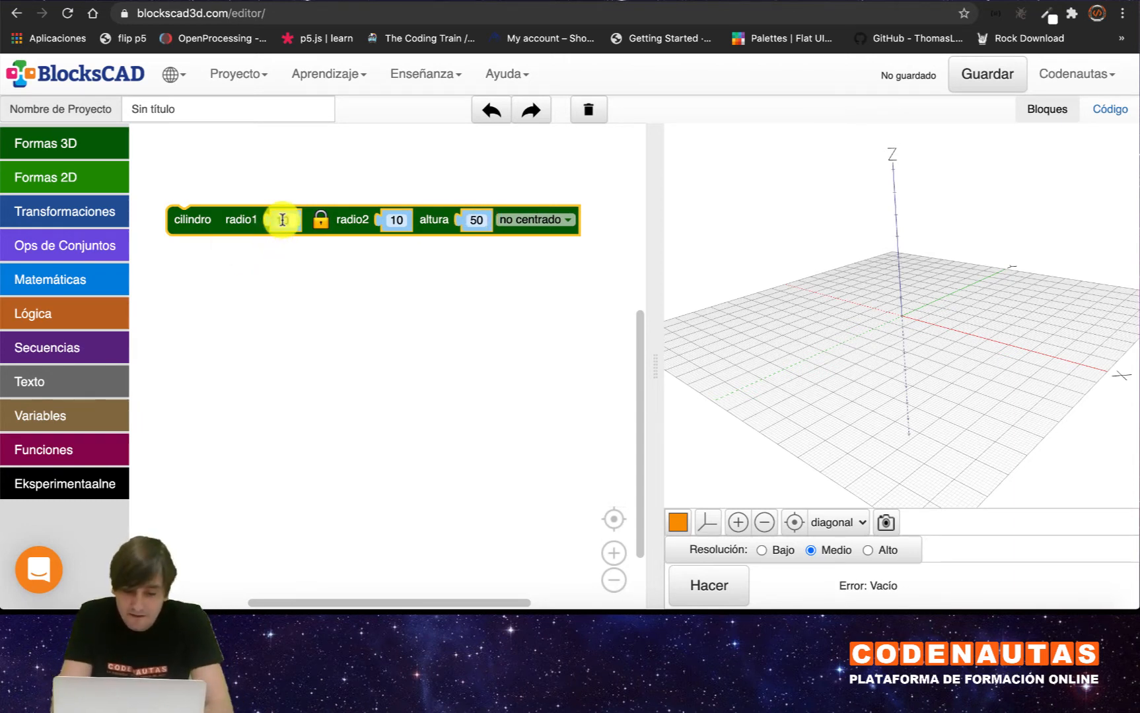
type("30")
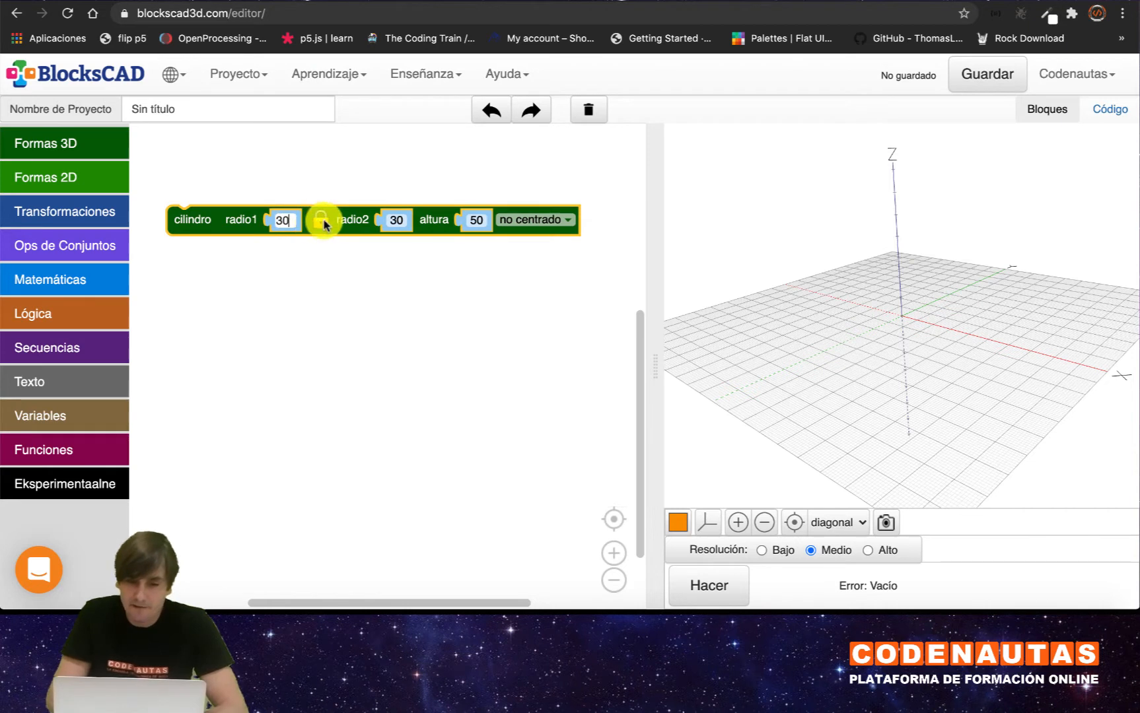
Unlock the link between the cylinder's two radii and lock it again.
left_click(323, 222)
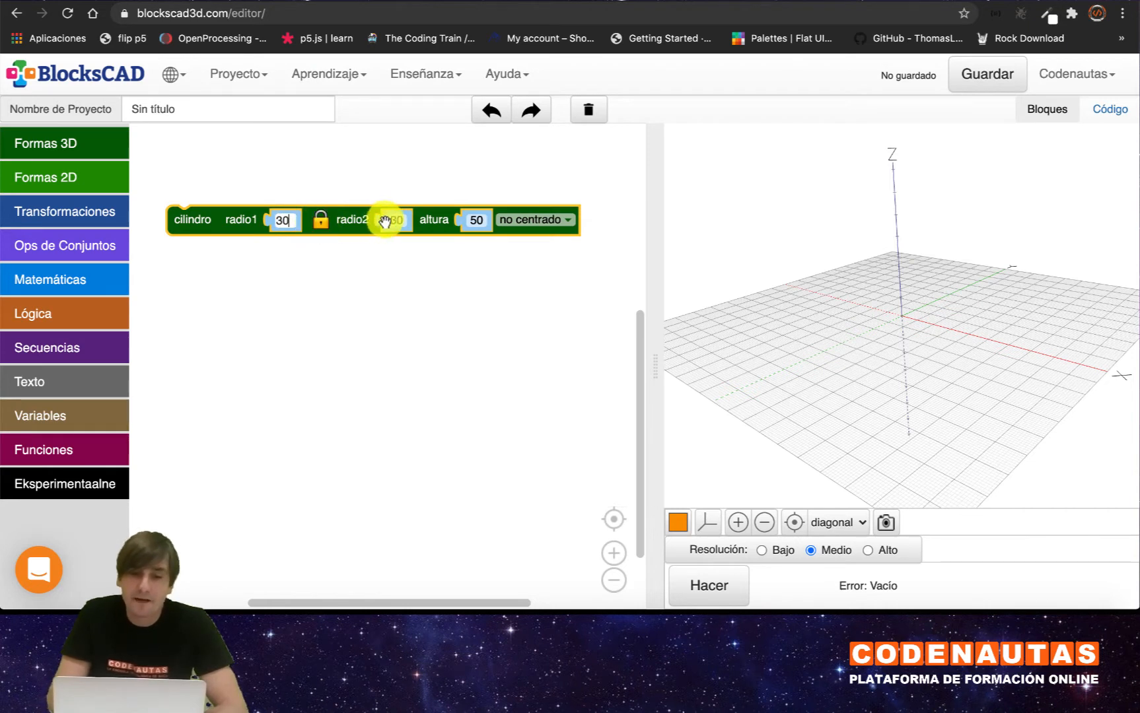
left_click(323, 222)
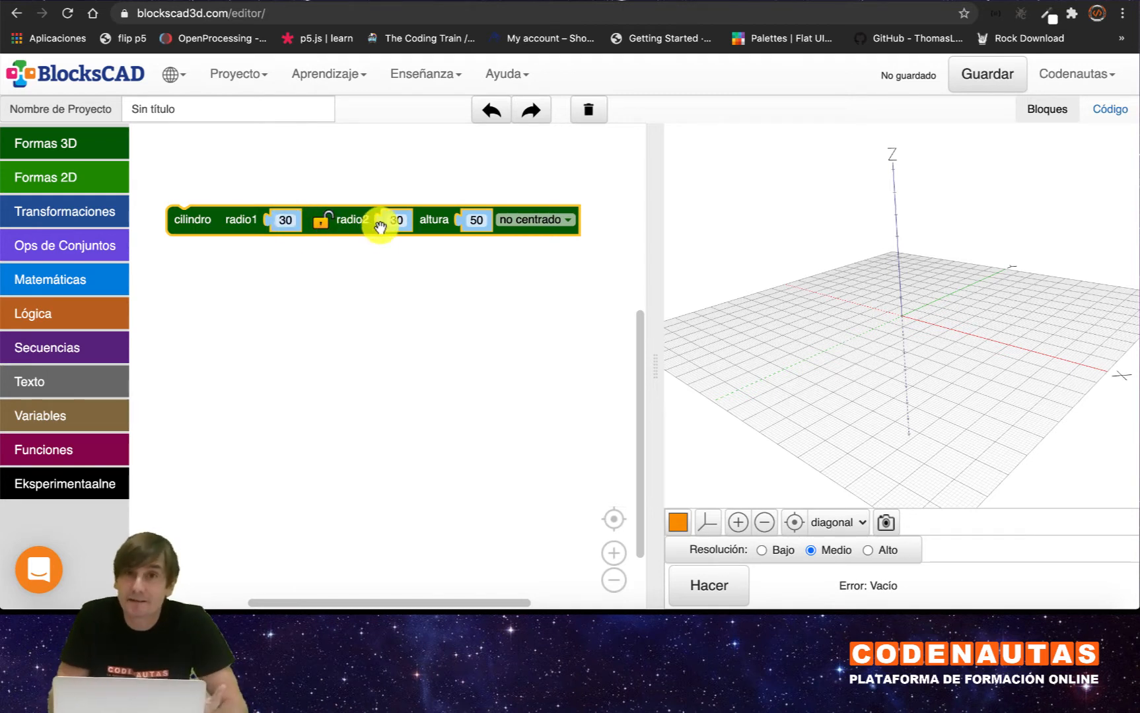
left_click(323, 222)
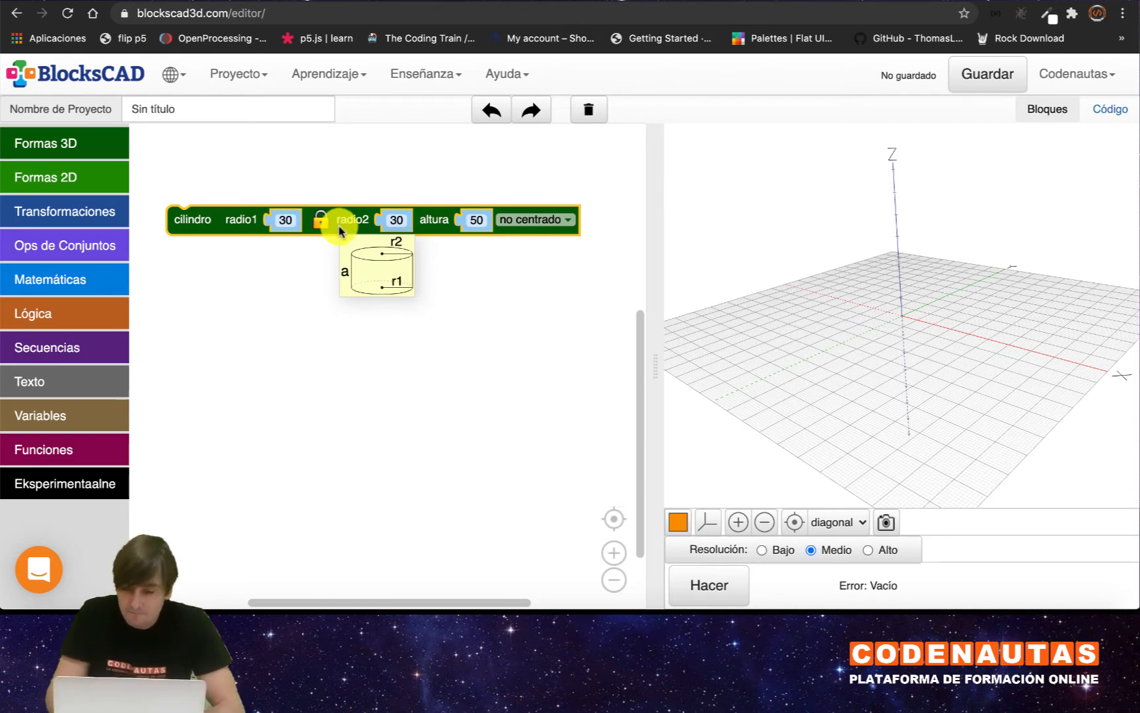
Render the cylinder and inspect its faceted side up close.
left_click(722, 588)
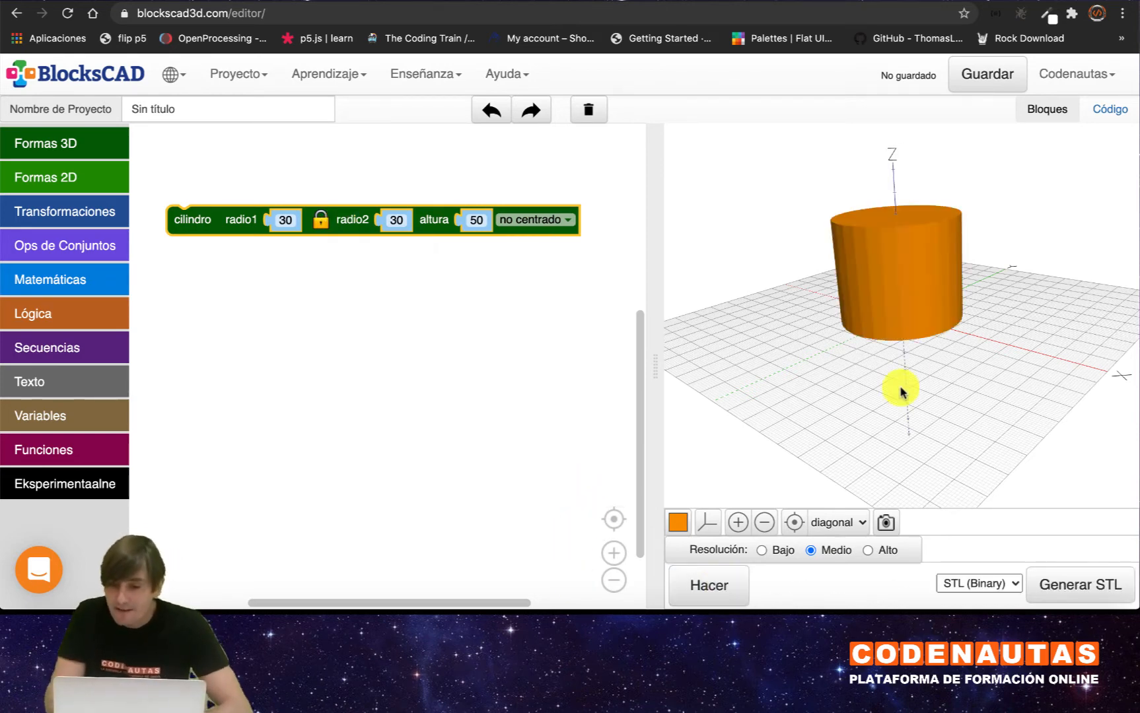
left_click_drag(911, 352, 942, 376)
left_click(739, 525)
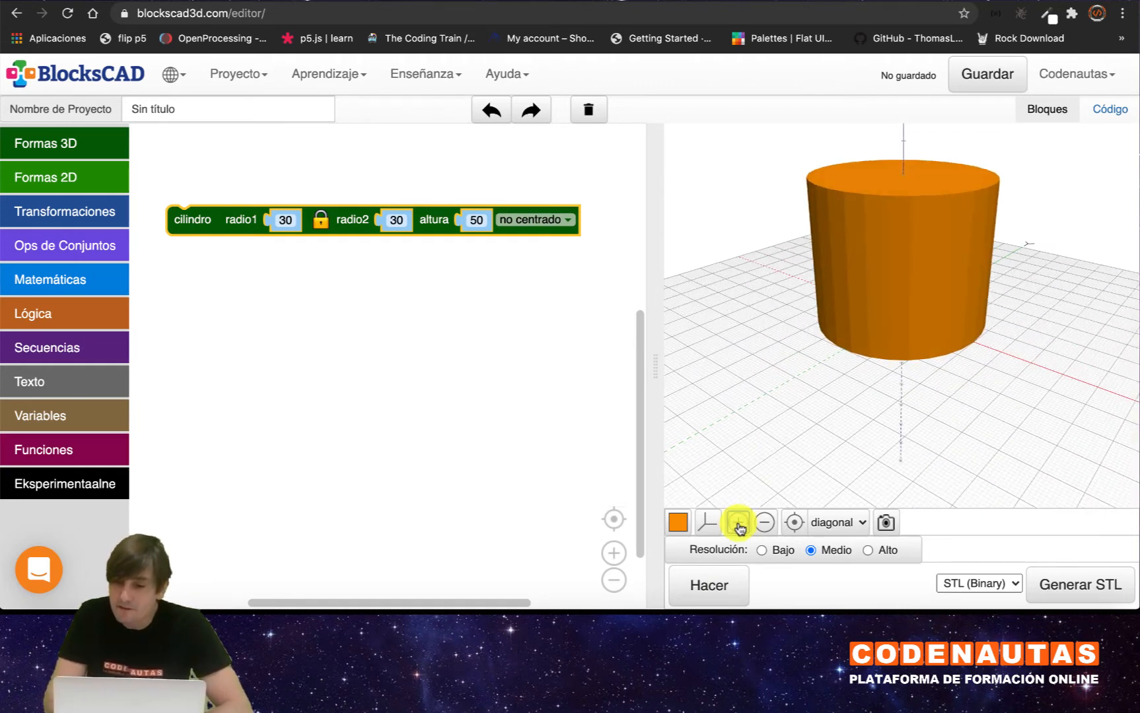
left_click_drag(934, 264, 945, 322)
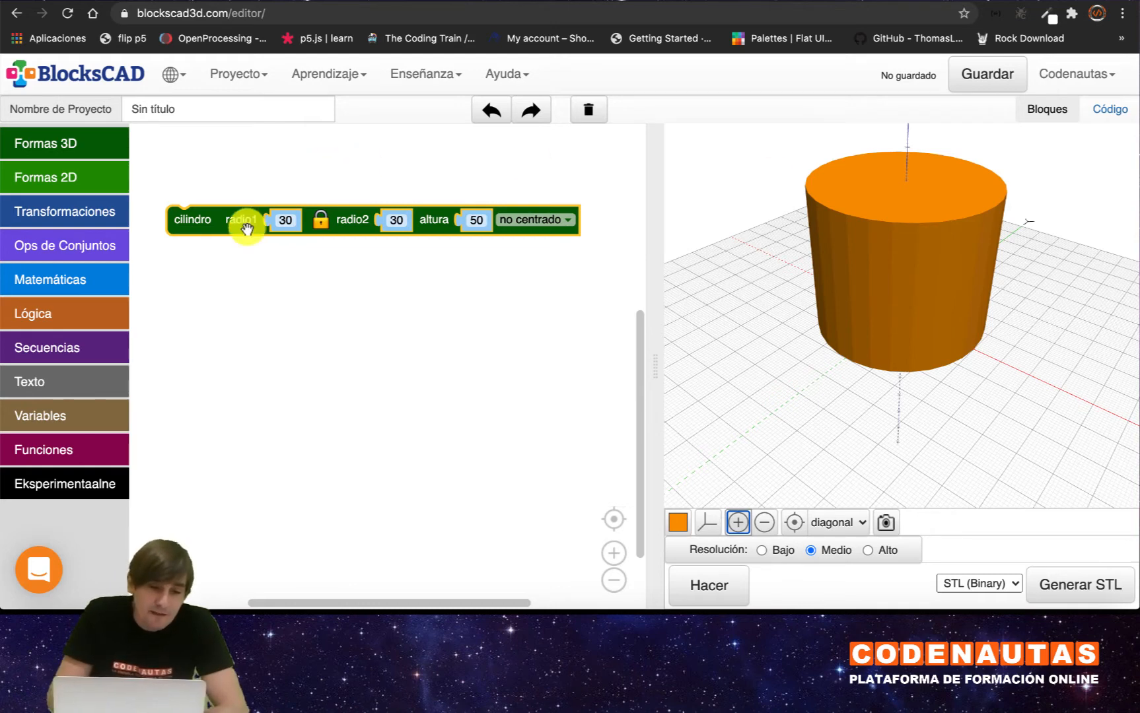
Wrap the cylinder in a sides (aristas) transformation block set to 8 and render the model.
left_click(79, 213)
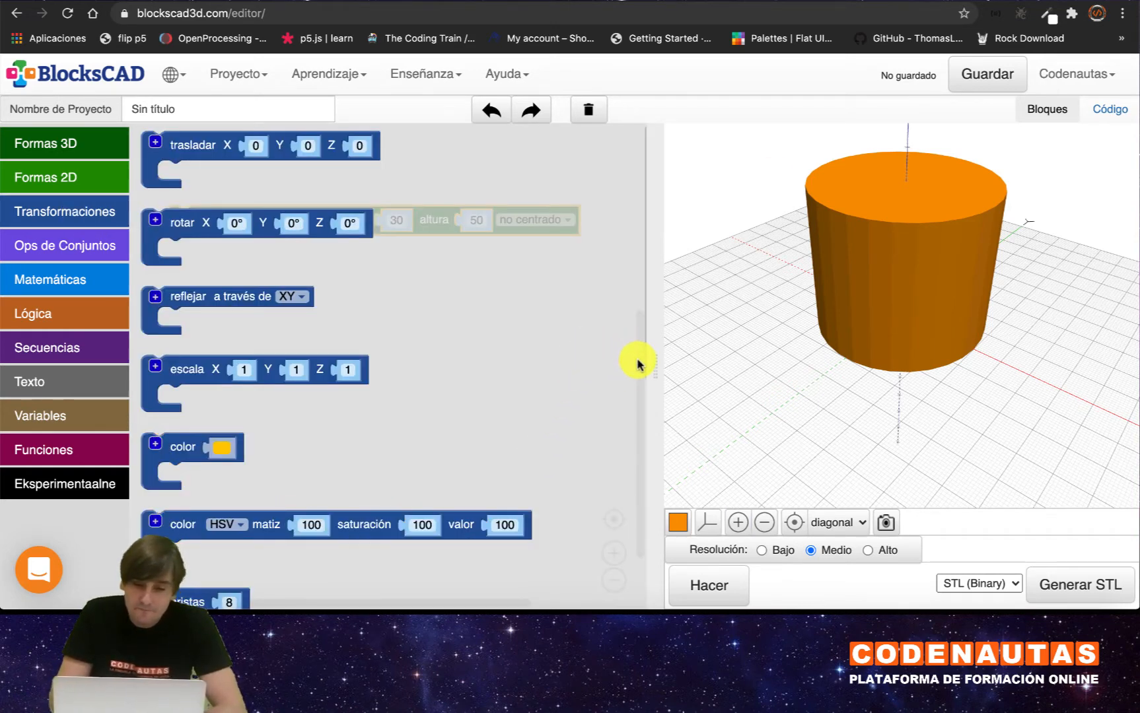
scroll(647, 331, "down", 3)
left_click(154, 490)
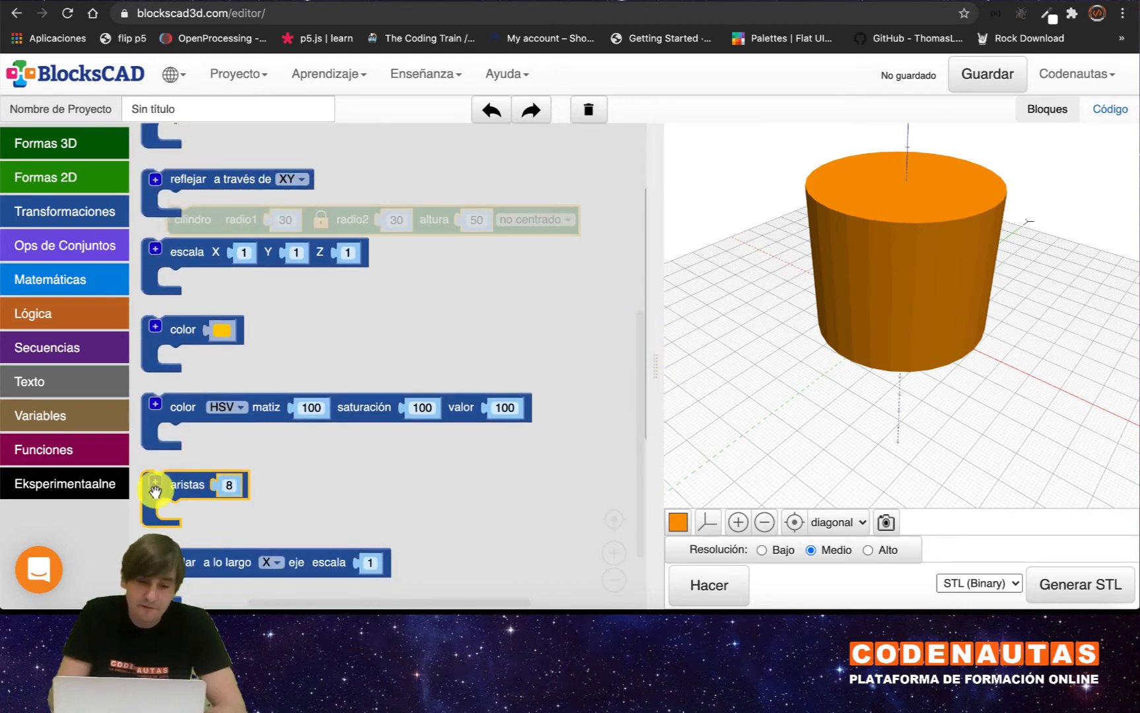
left_click_drag(183, 488, 243, 284)
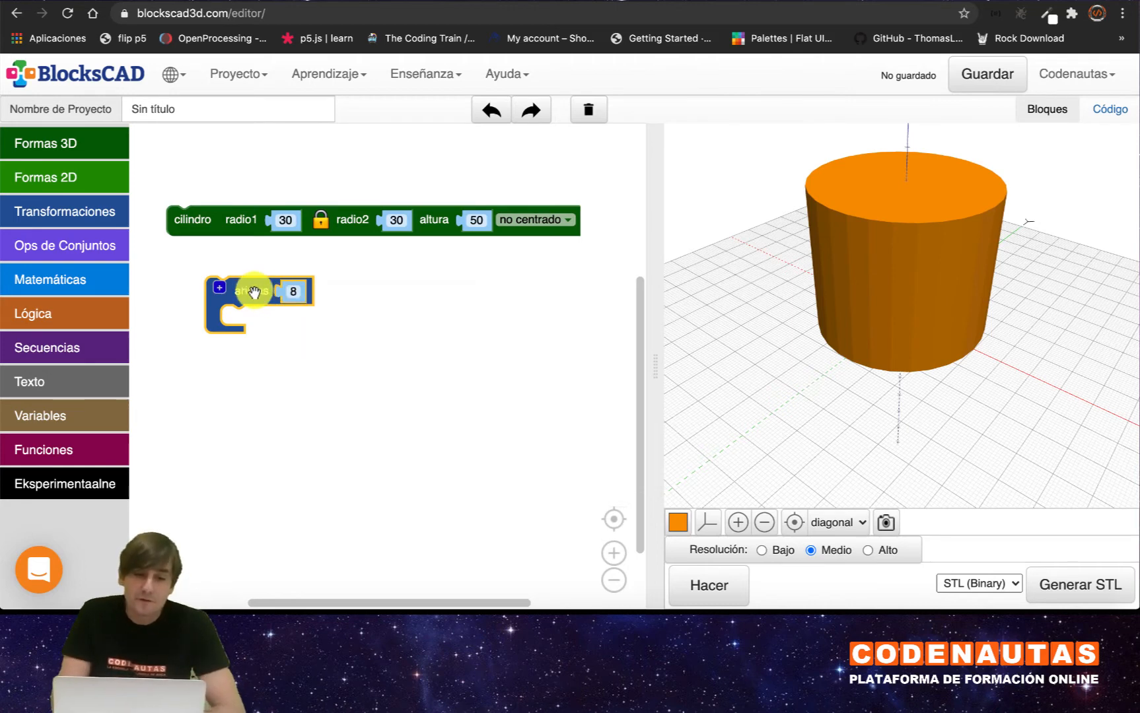
left_click_drag(198, 219, 197, 174)
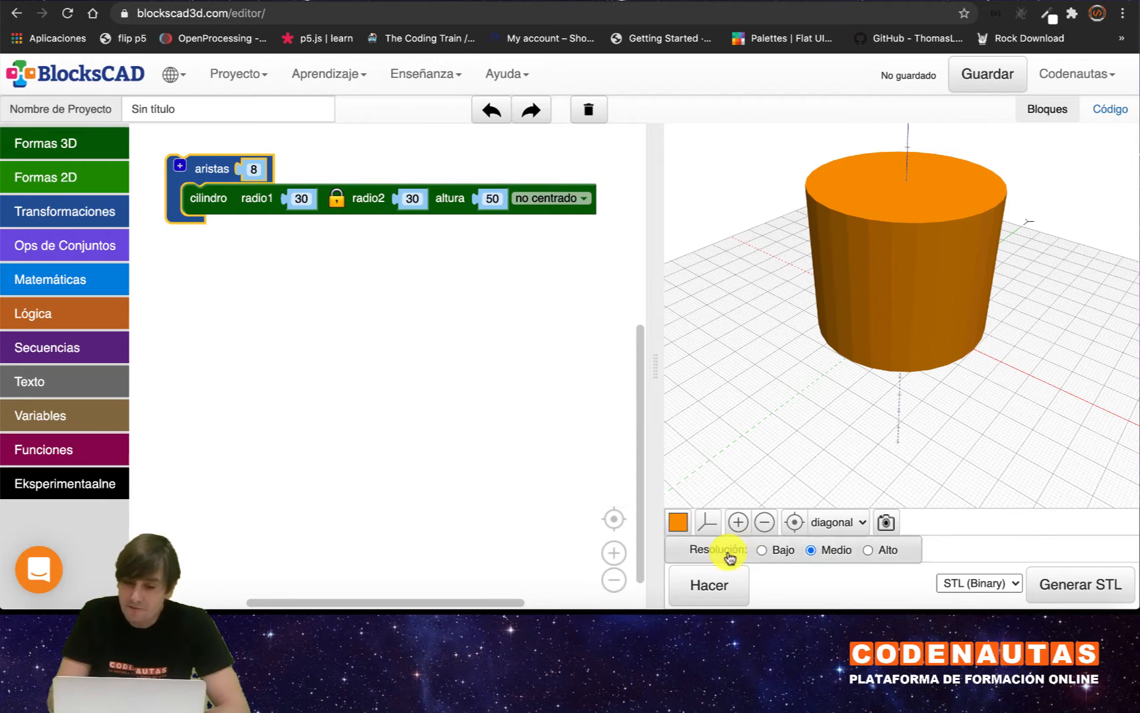
left_click(705, 586)
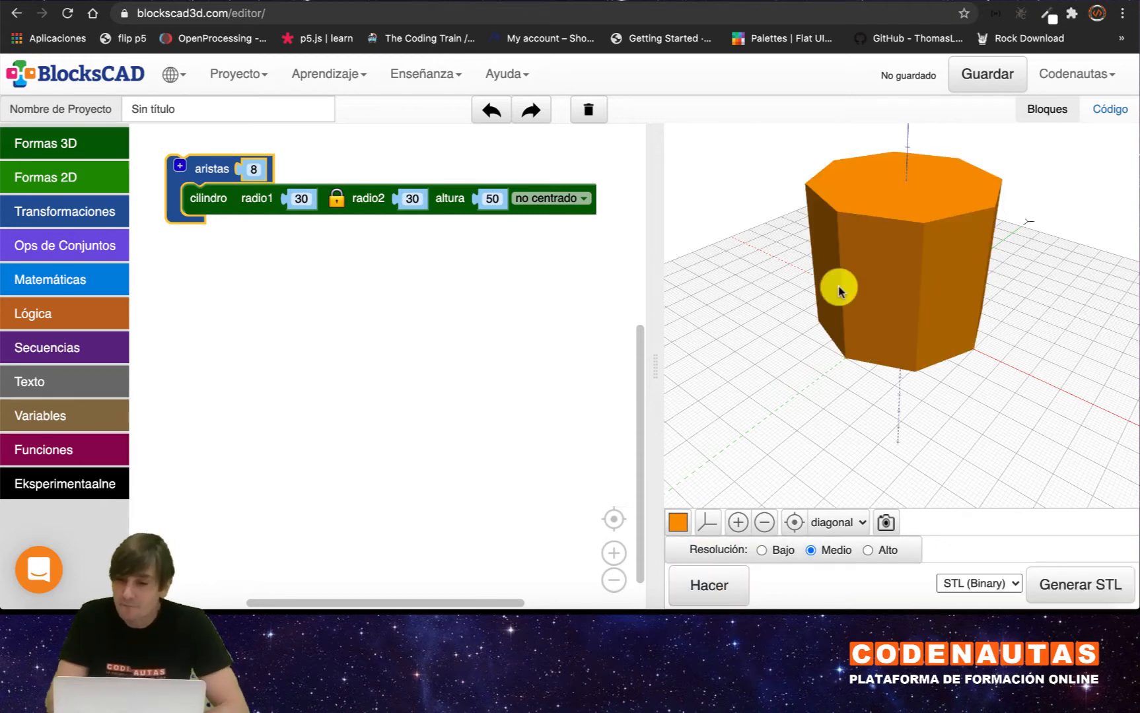
left_click_drag(886, 305, 888, 273)
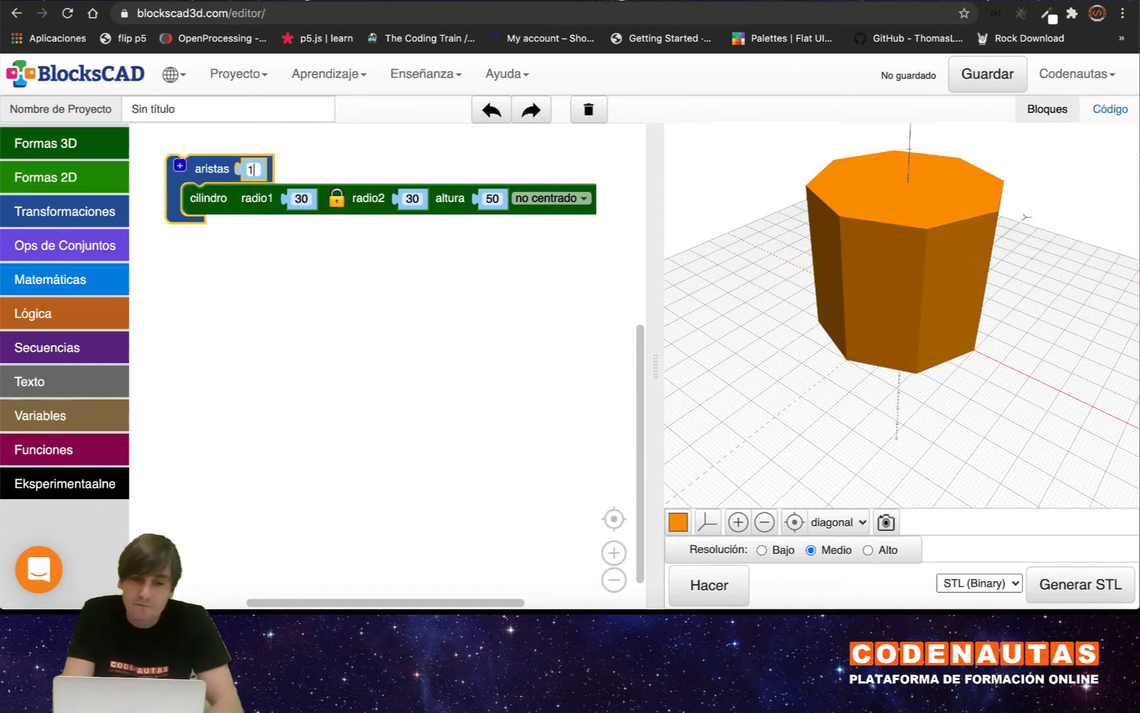
Set the cylinder's number of sides (aristas) to 100, render it and inspect the smoother surface.
left_click(318, 330)
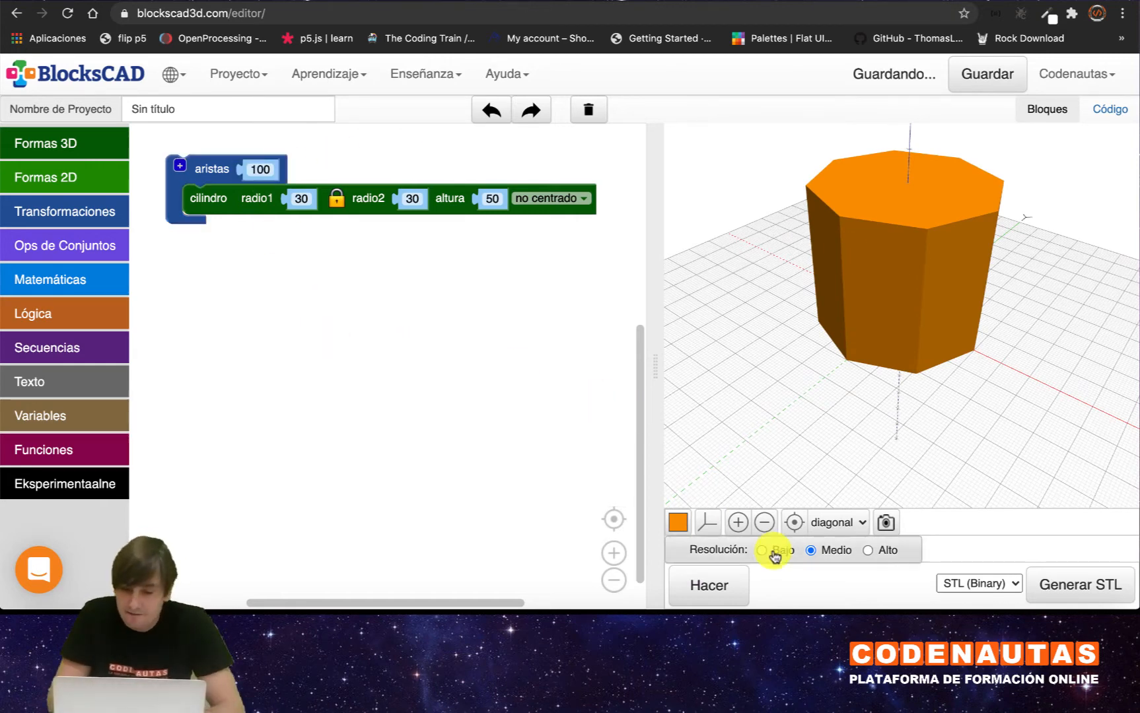
left_click(708, 586)
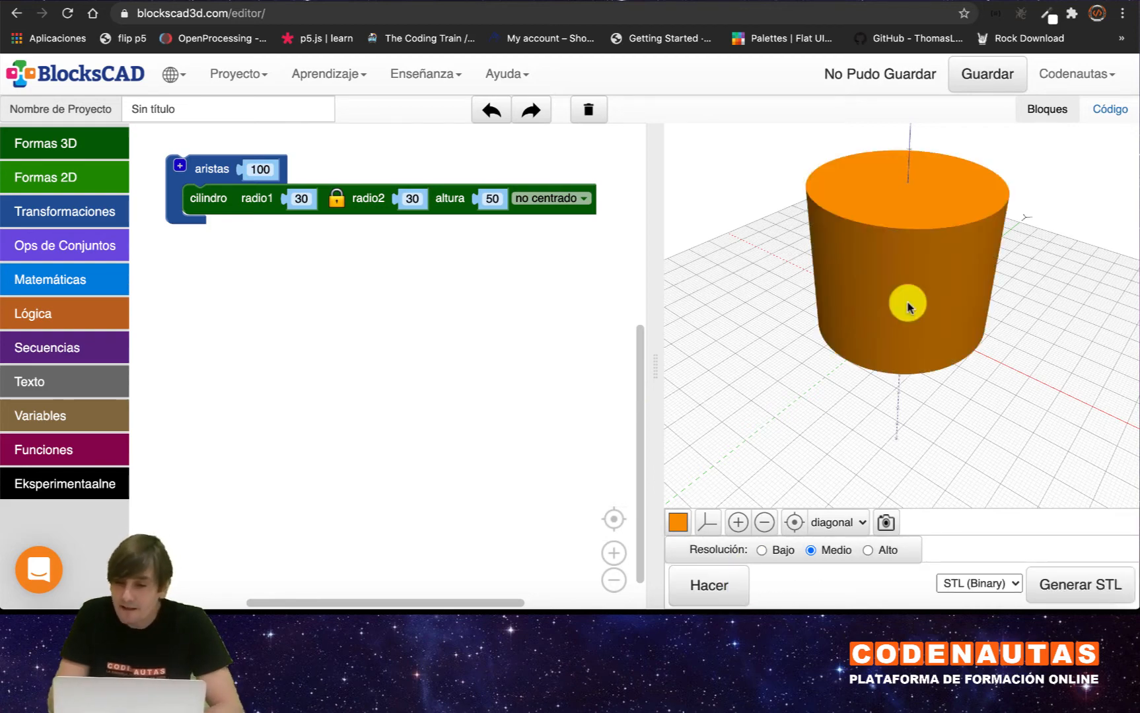
left_click_drag(936, 158, 907, 305)
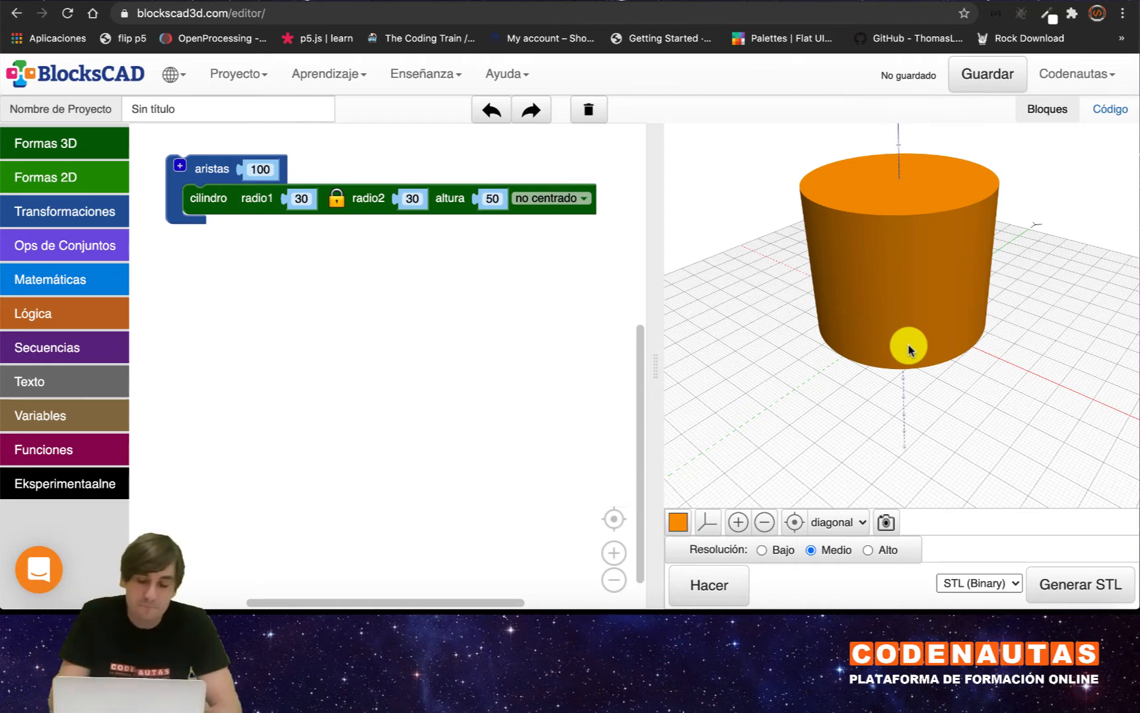
Add a union (unión) block and place the 100-sided cylinder group in its first slot.
scroll(382, 317, "up", 1)
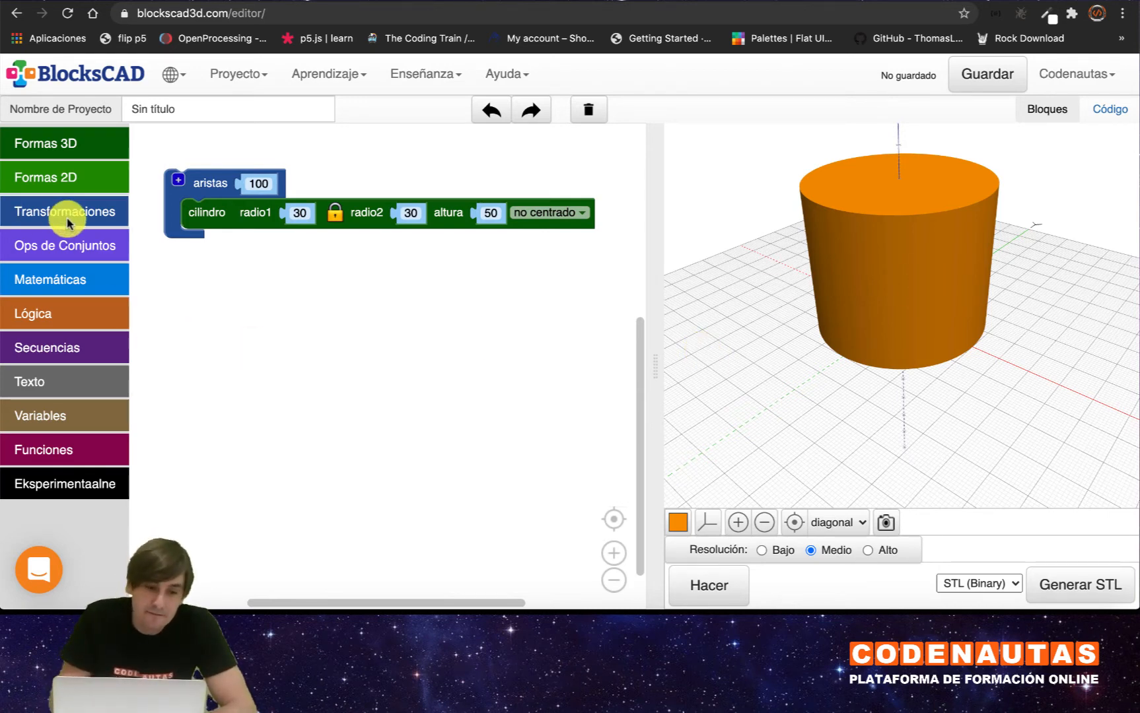
left_click(69, 246)
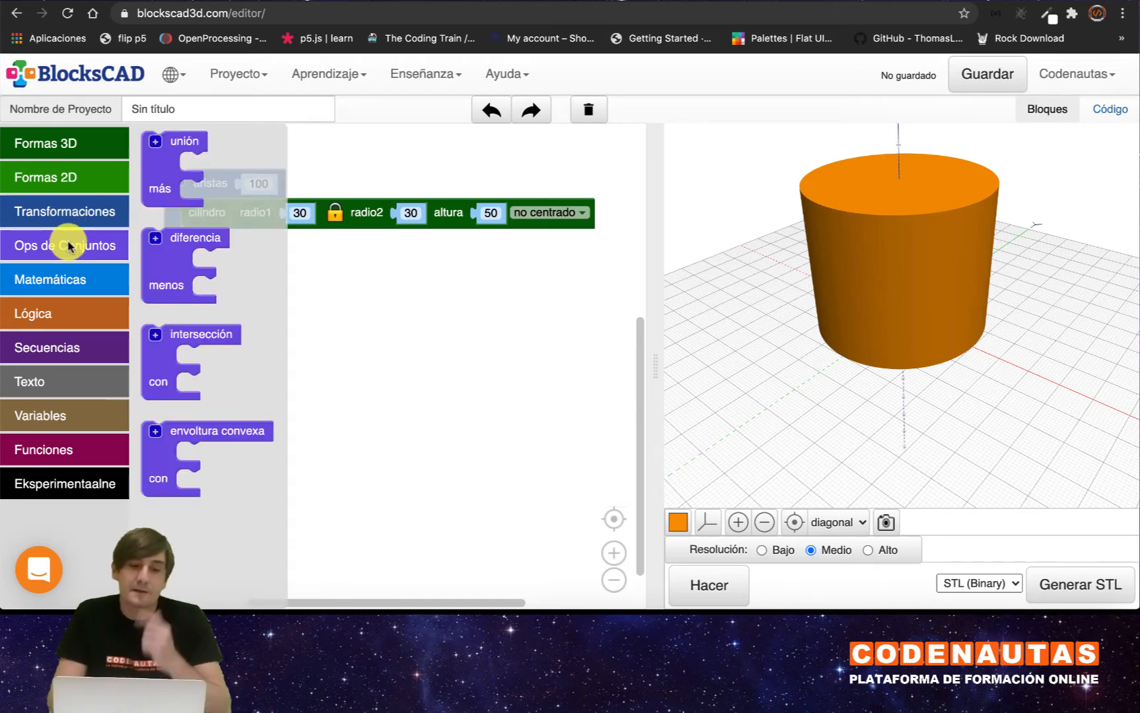
left_click_drag(155, 171, 327, 343)
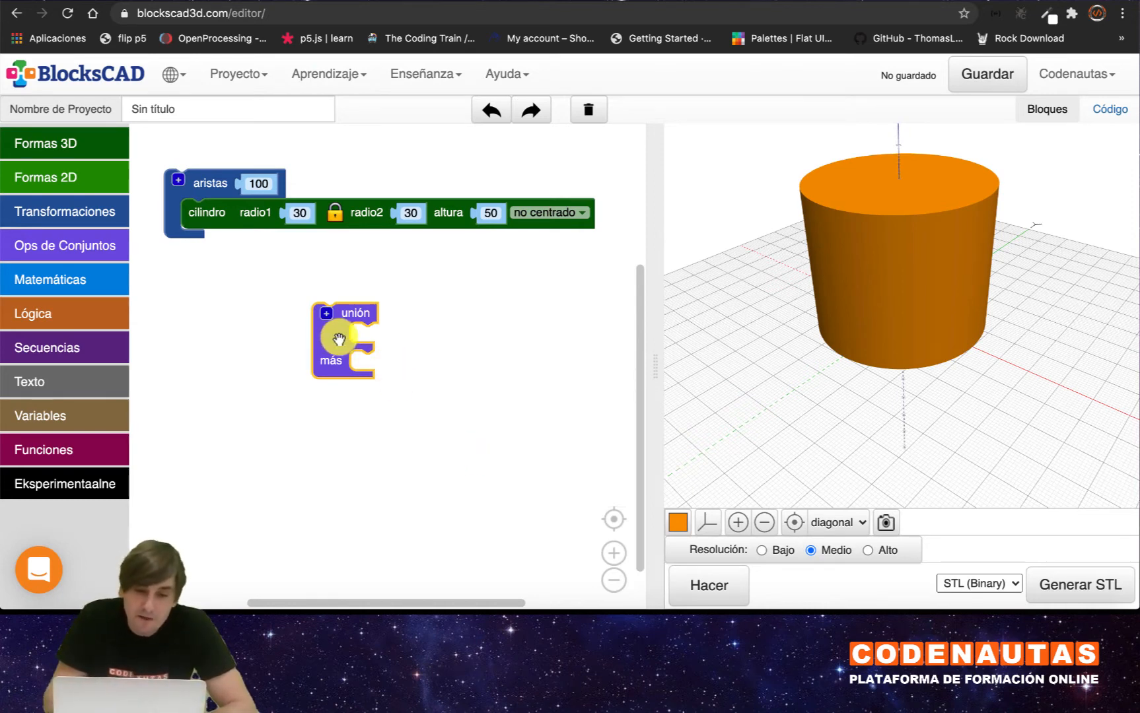
left_click_drag(338, 334, 208, 287)
left_click_drag(197, 180, 262, 277)
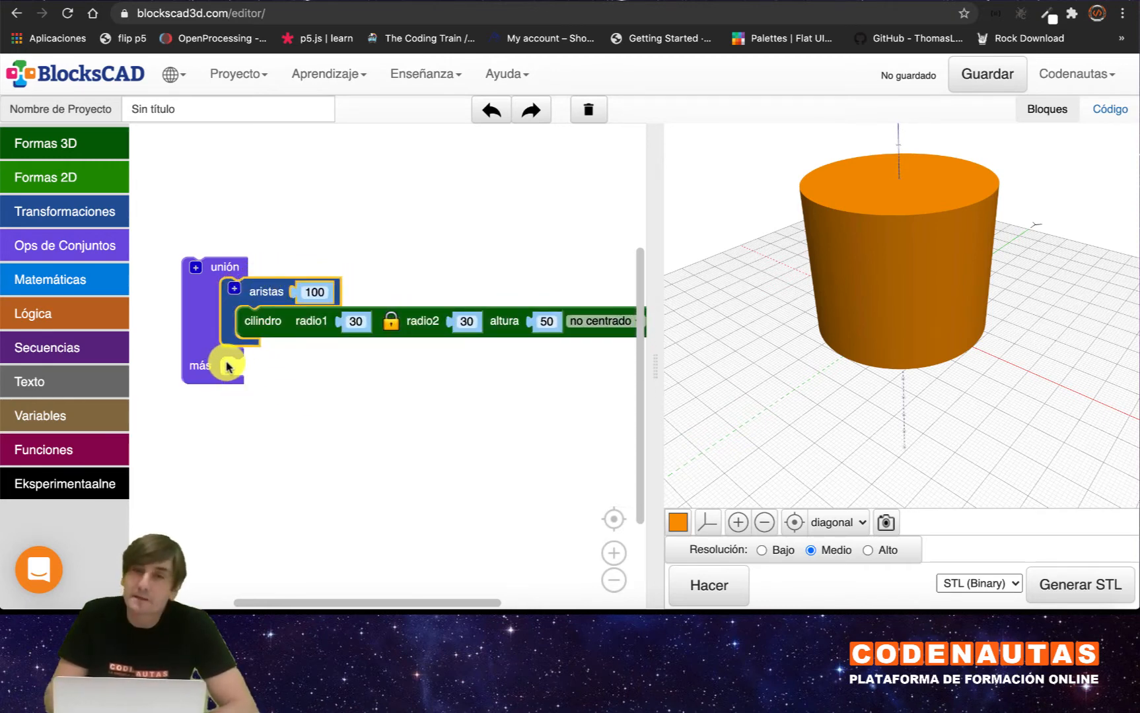
Add a sphere of radius 10 to the union's second slot (más) and render the model.
left_click(66, 147)
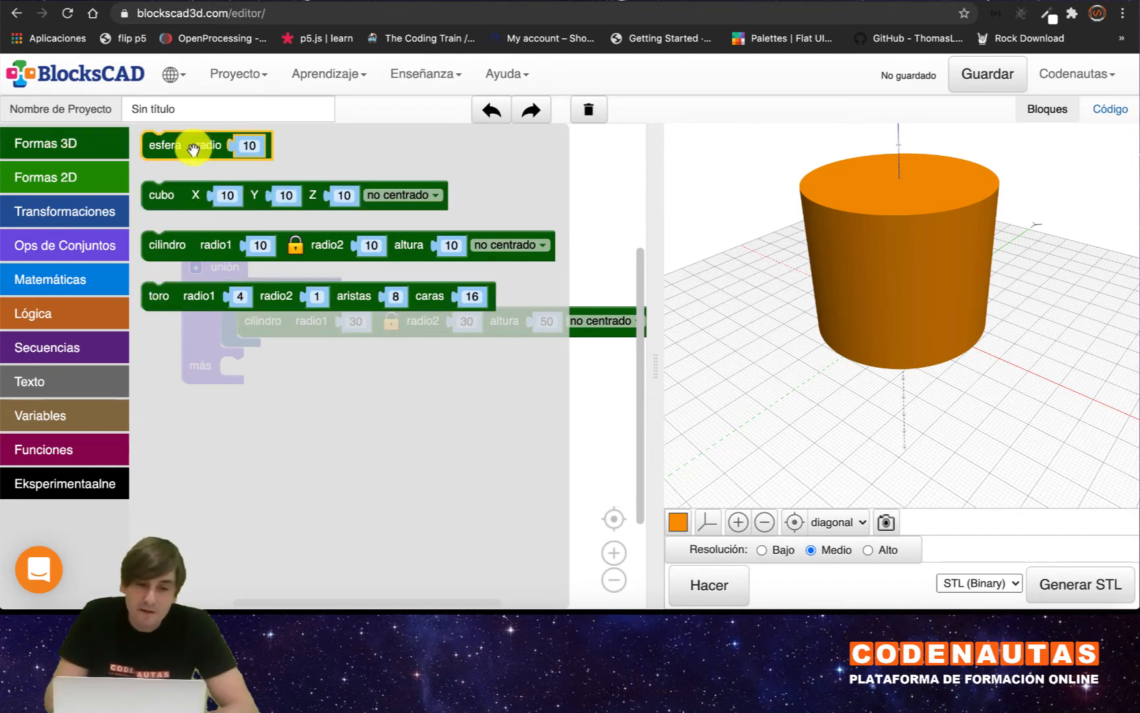
left_click_drag(178, 145, 263, 374)
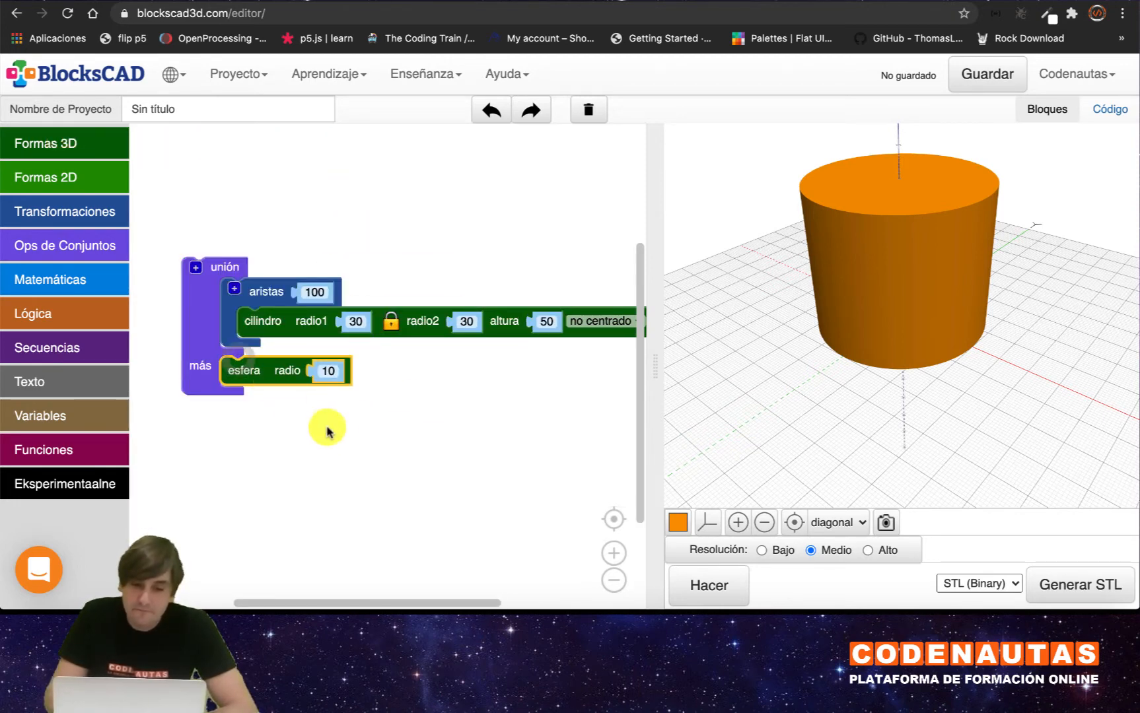
left_click(705, 586)
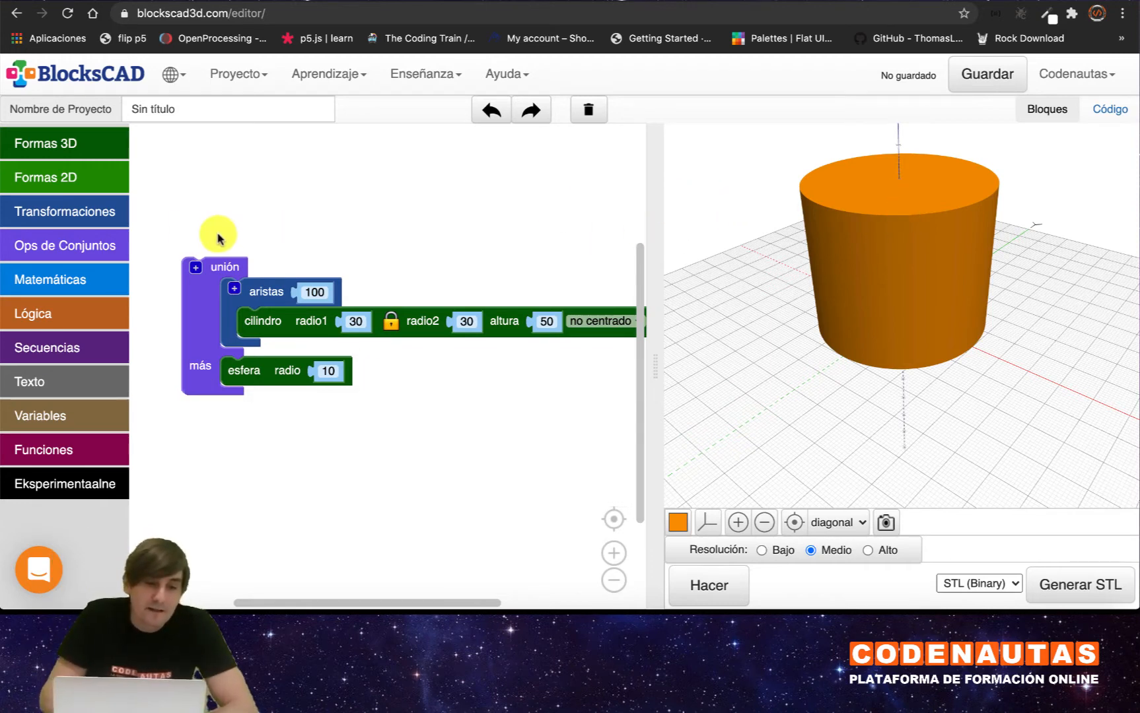
Wrap the sphere in a translate (trasladar) block with Z set to 60 and render the union.
left_click(74, 239)
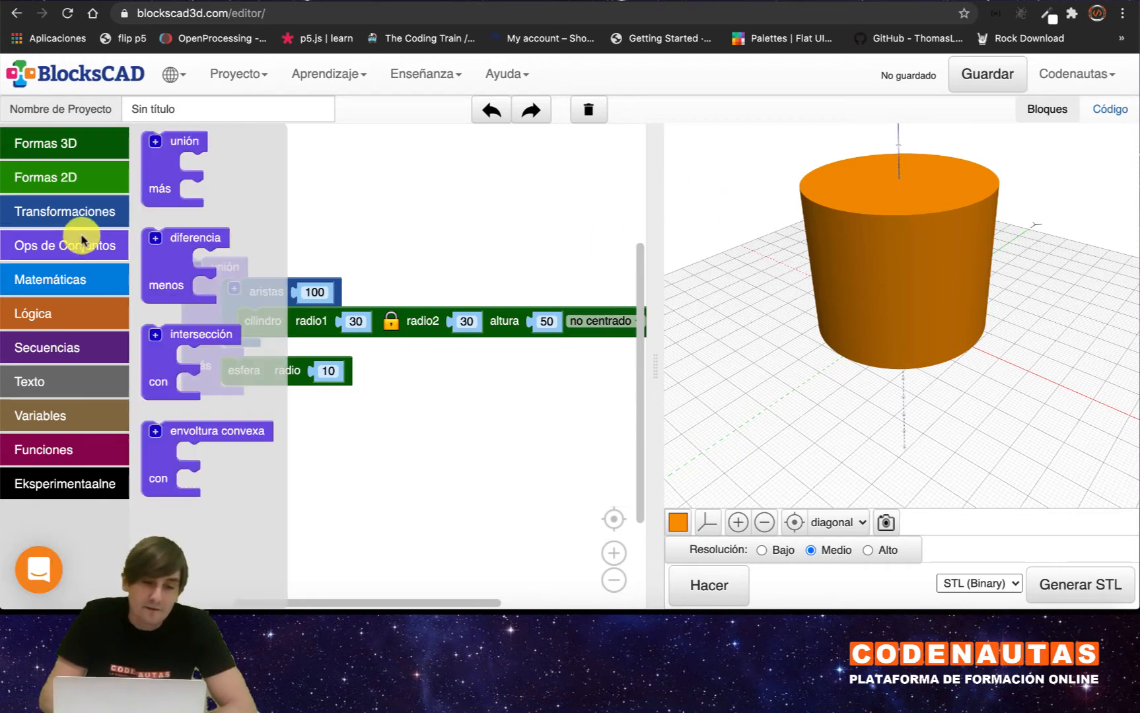
left_click(84, 216)
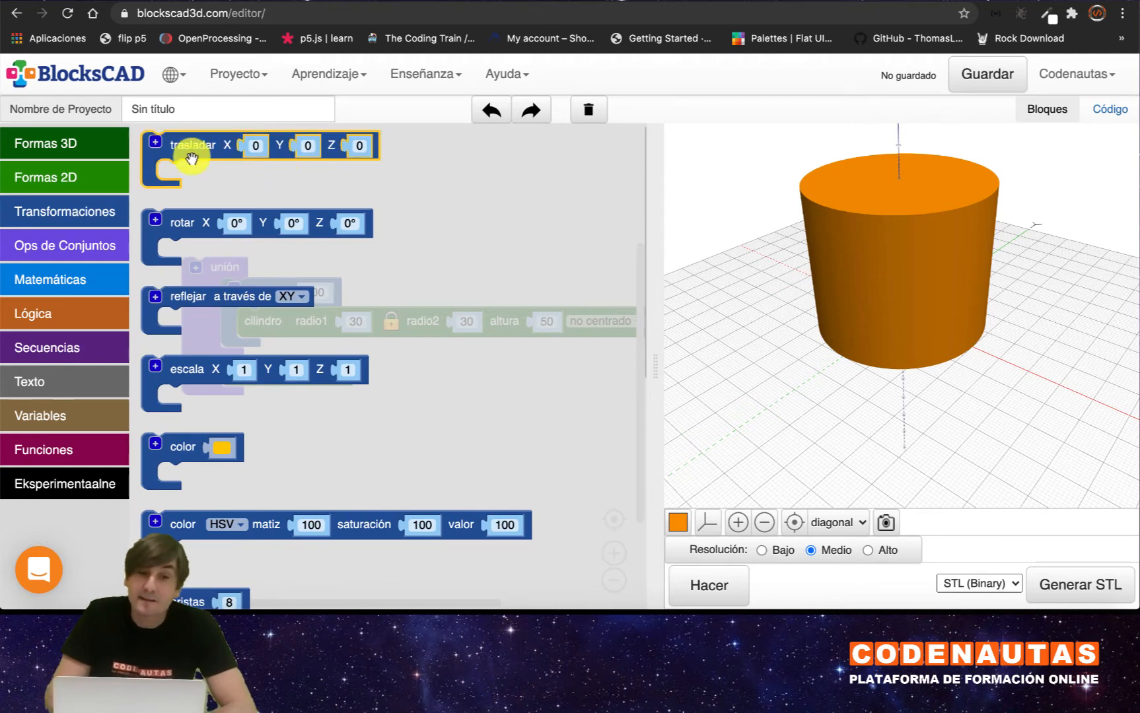
left_click_drag(190, 151, 275, 453)
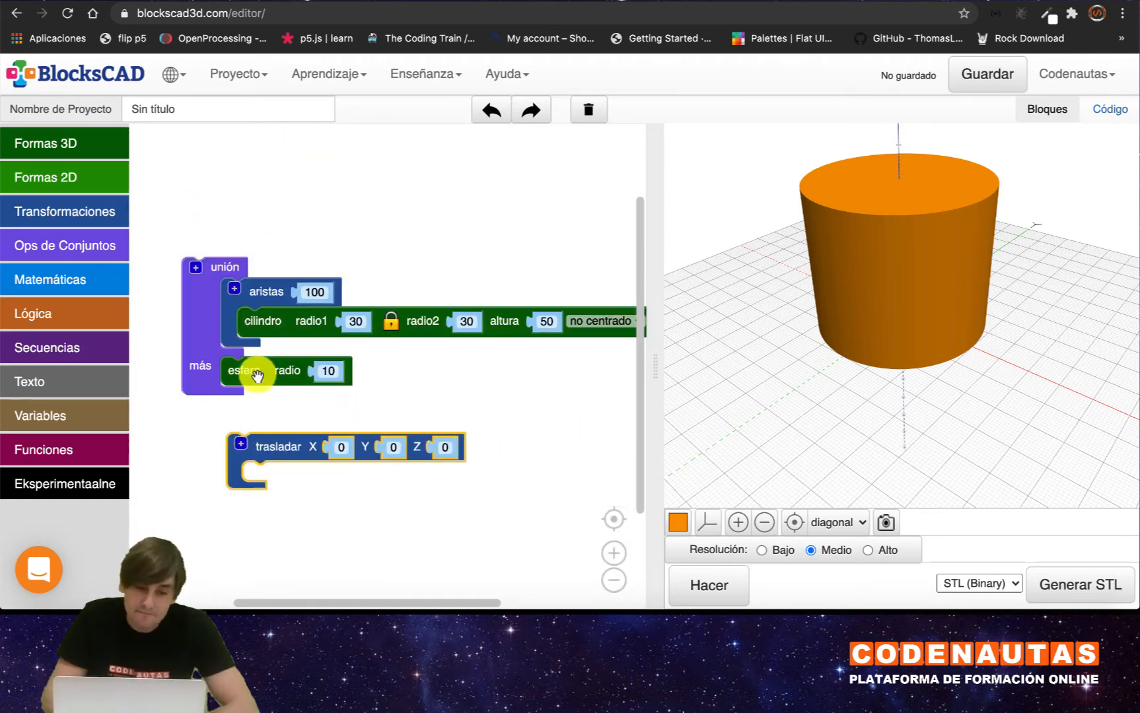
left_click_drag(257, 376, 285, 394)
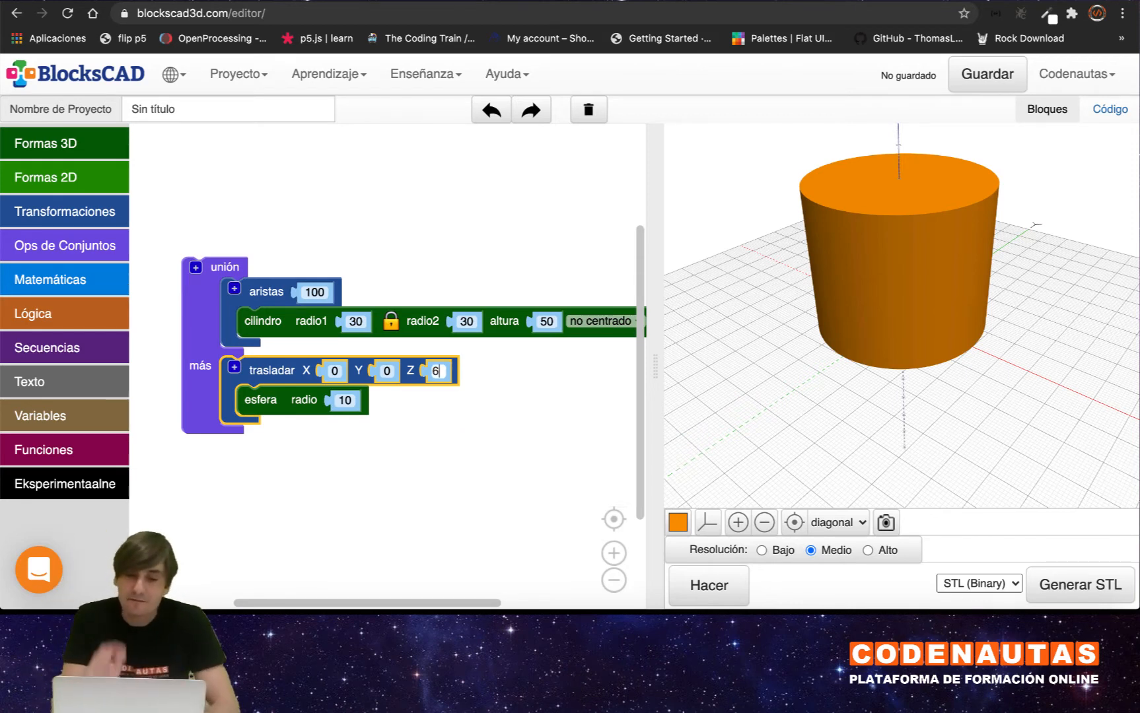
left_click(485, 502)
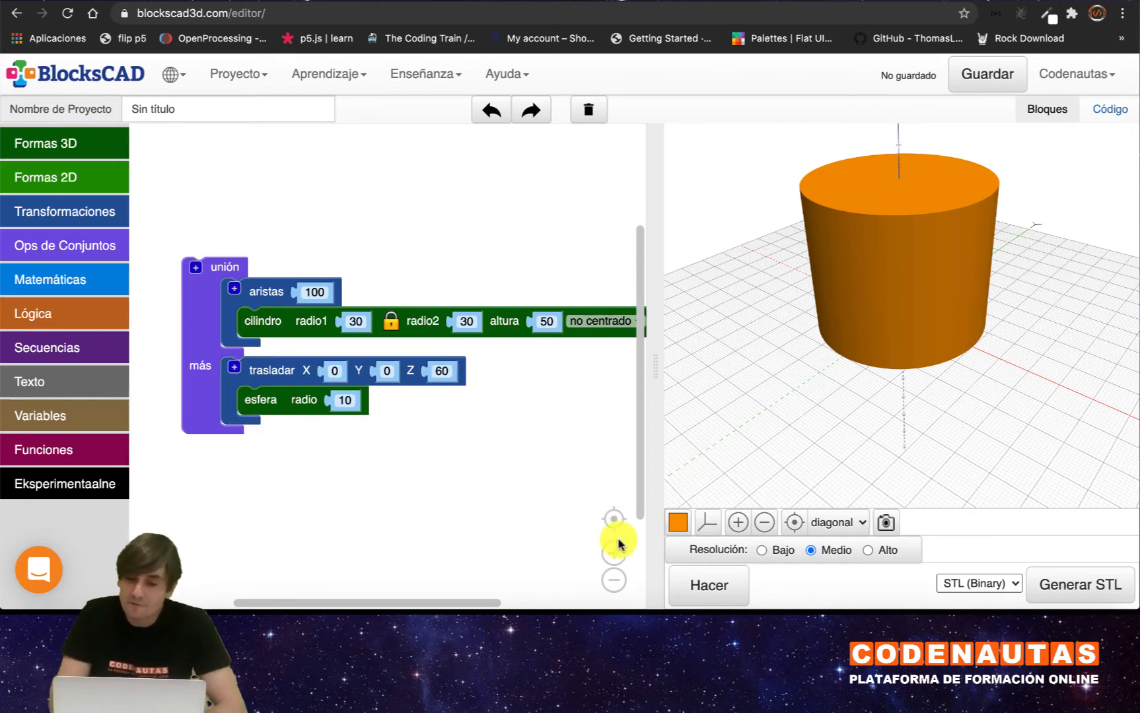
left_click(702, 585)
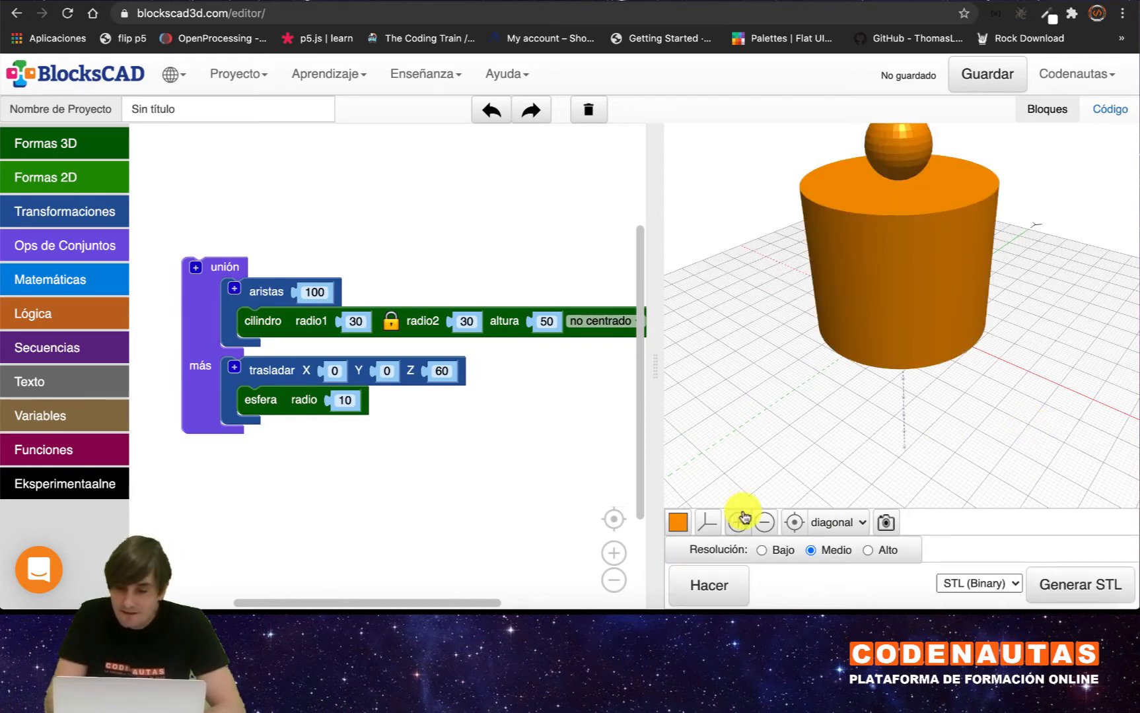
Wrap the translated sphere in a sides (aristas) block set to 100 and render the union to inspect the smoother sphere.
left_click(762, 522)
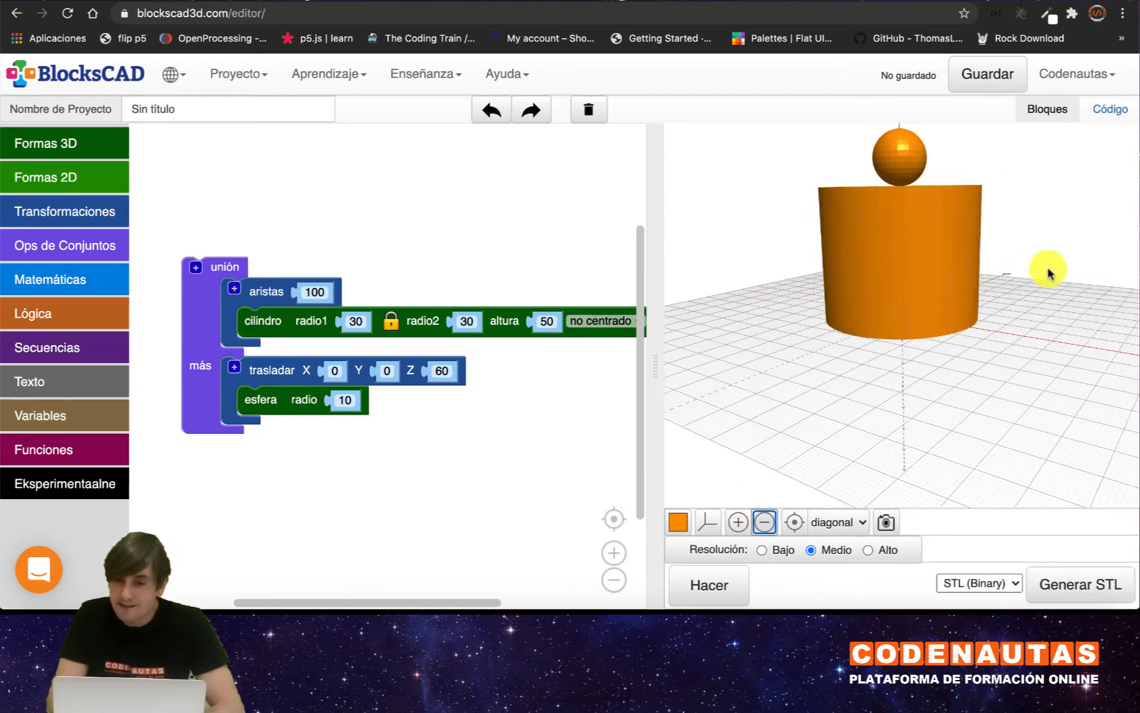
left_click_drag(1100, 276, 1063, 298)
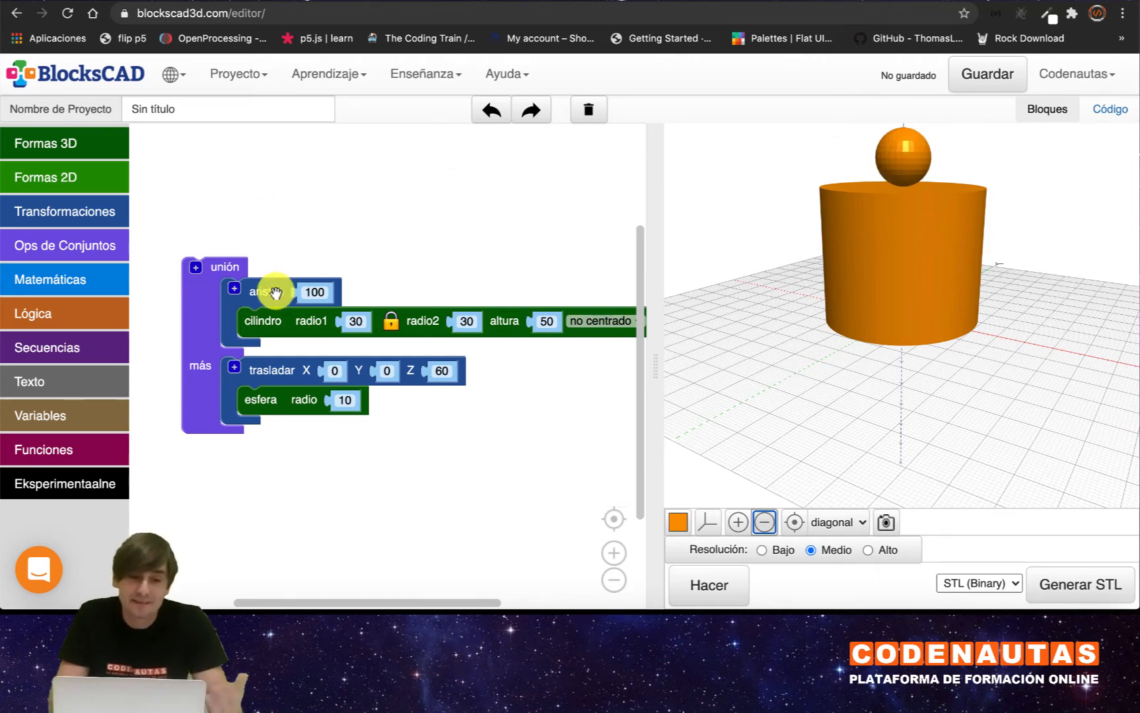
left_click(78, 222)
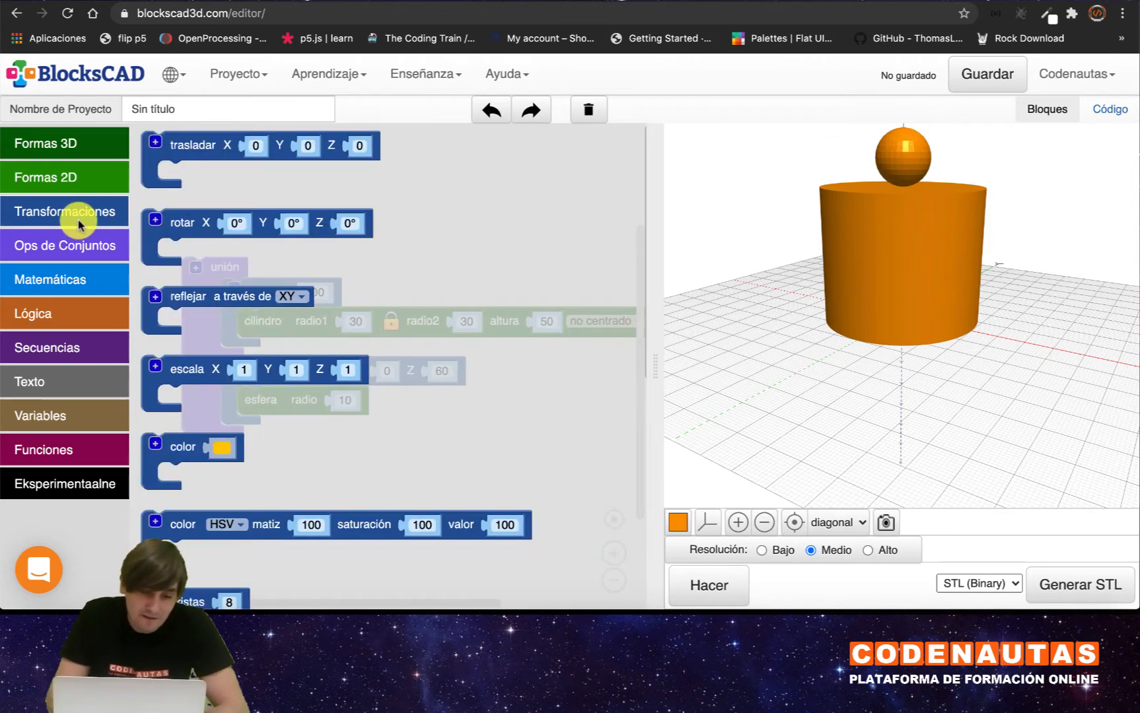
left_click_drag(204, 579, 301, 453)
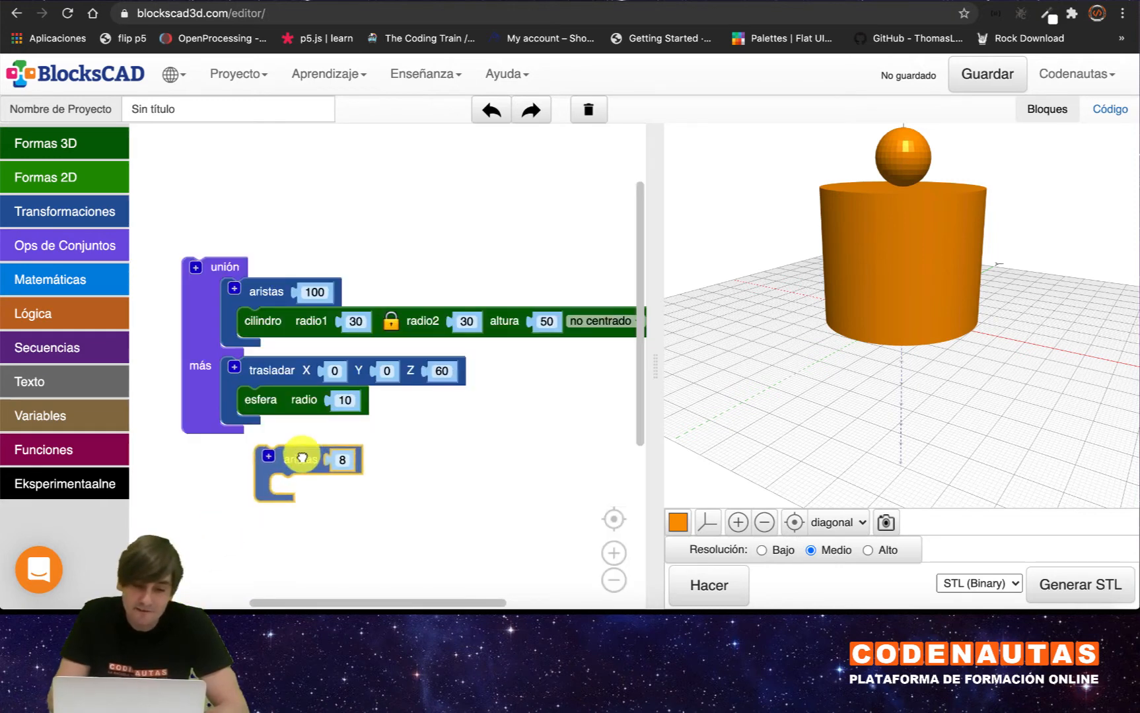
mouse_move(262, 402)
left_mouse_down()
mouse_move(342, 452)
mouse_move(305, 488)
mouse_move(284, 401)
left_mouse_up()
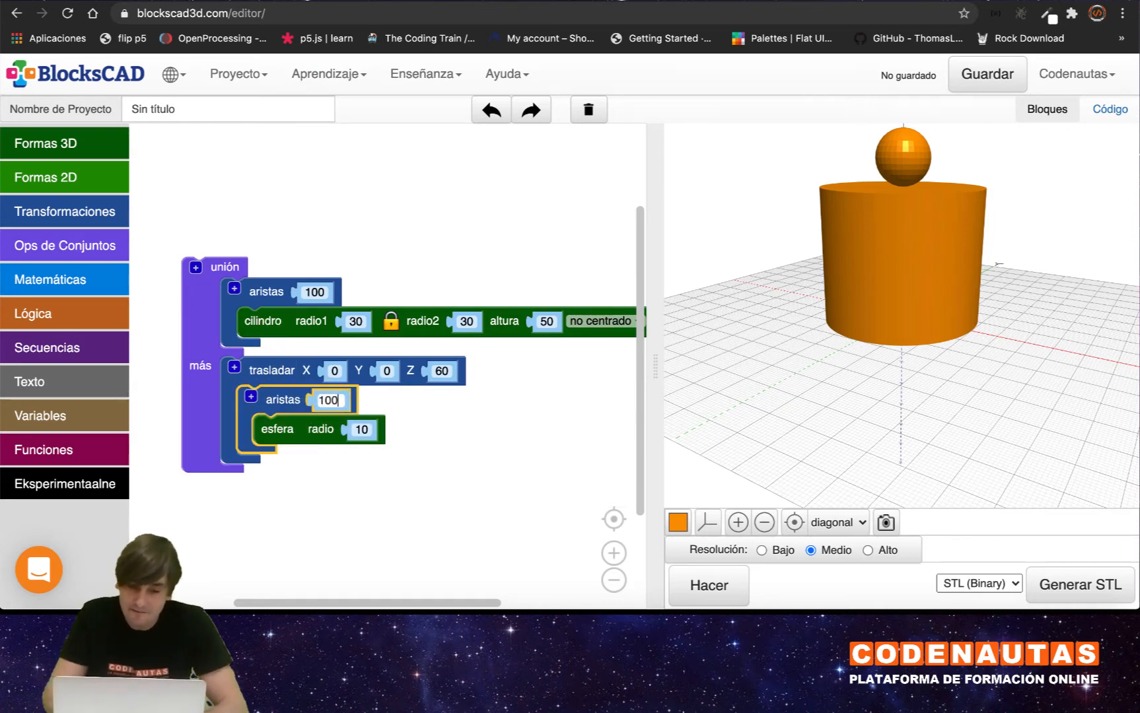
left_click(463, 470)
left_click(683, 581)
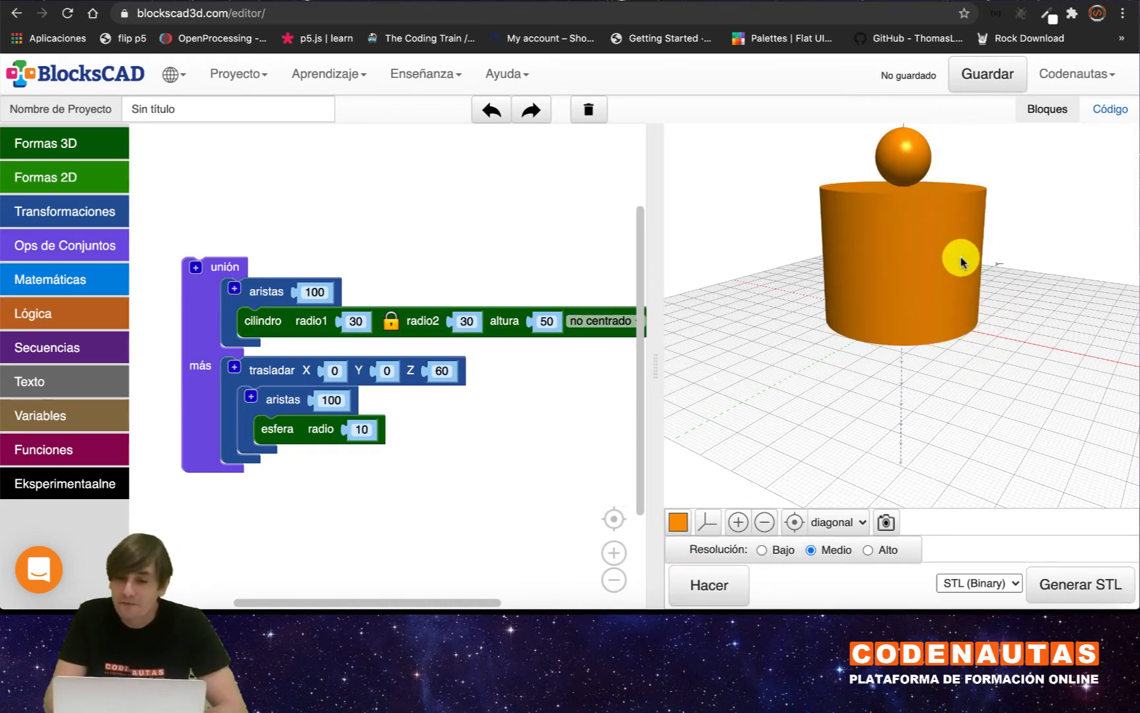
left_click_drag(959, 255, 960, 321)
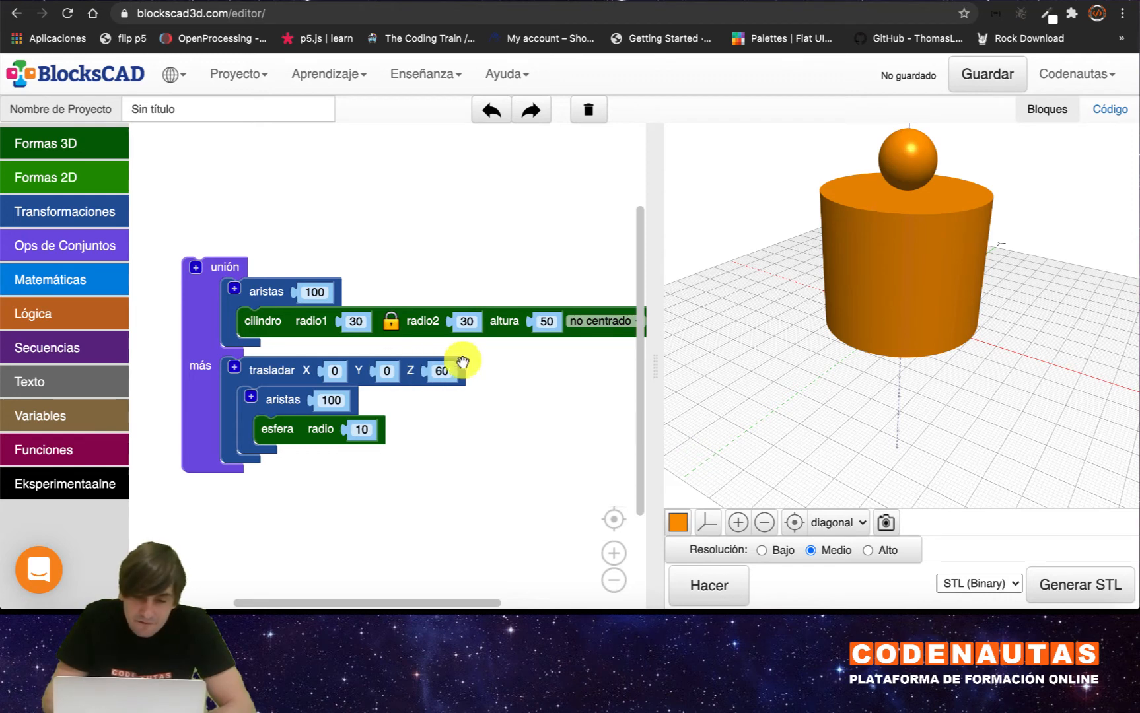
Lower the sphere by setting its translation Z to 55, then render the union.
left_click(443, 372)
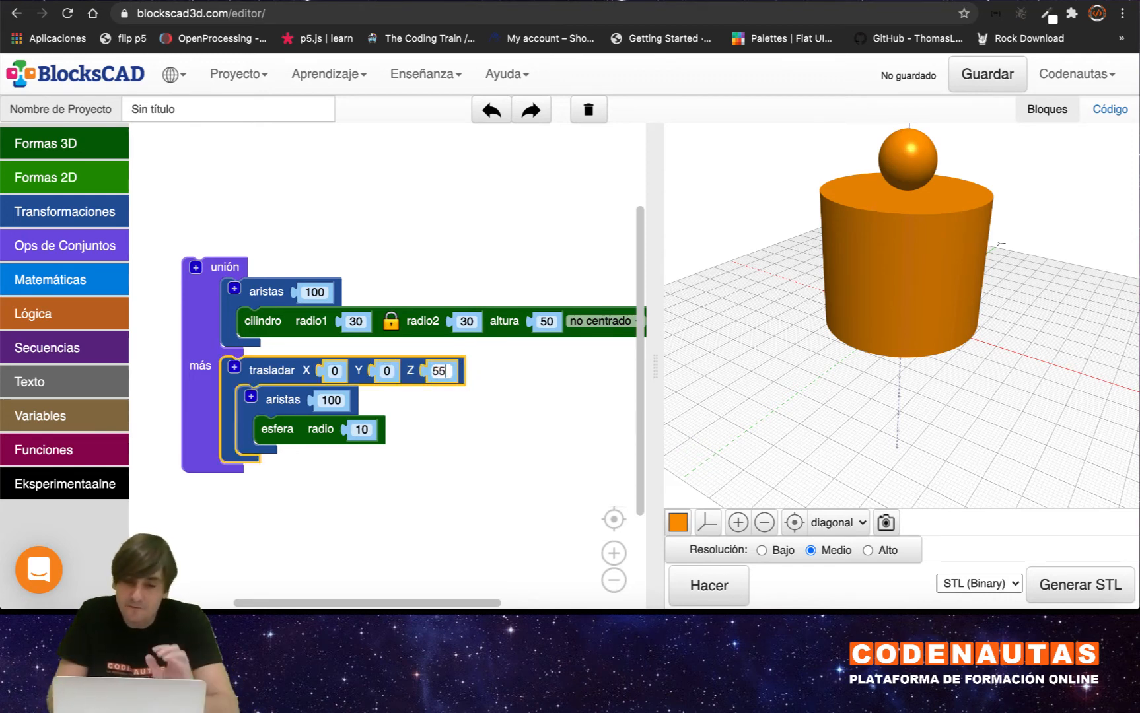
left_click(538, 475)
left_click(708, 590)
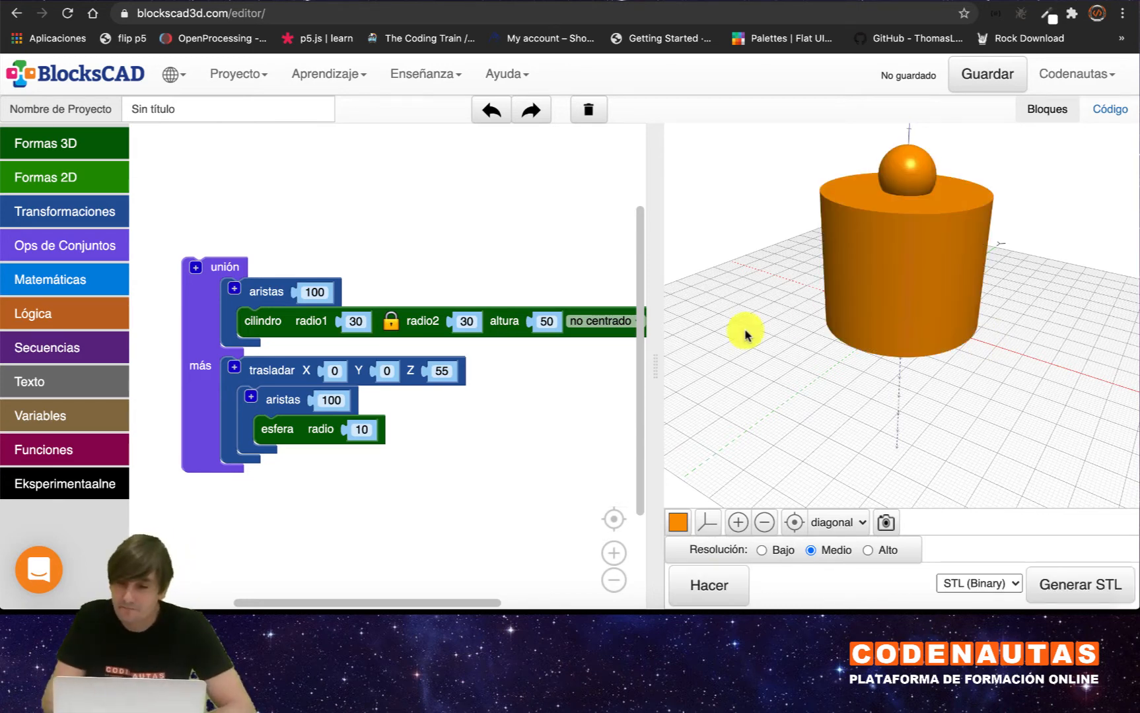
left_click_drag(961, 236, 922, 339)
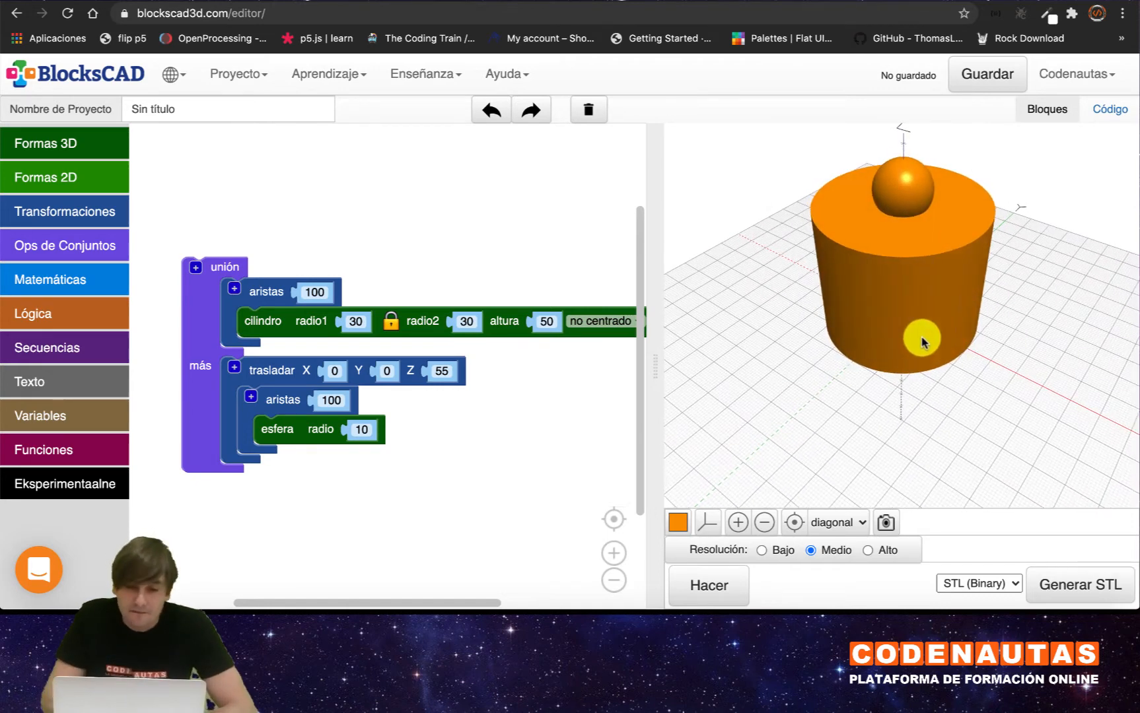
Set the sphere's translation Z to 50 and render the union to inspect how the sphere meets the cylinder's top.
left_click(443, 374)
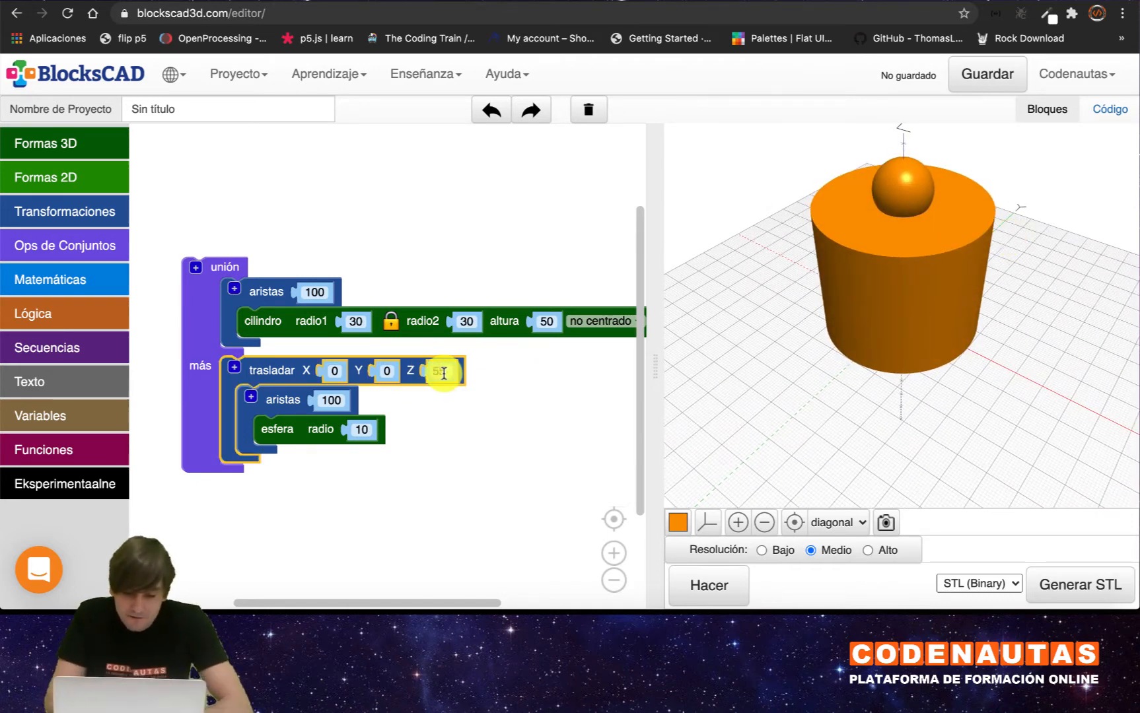
type("50")
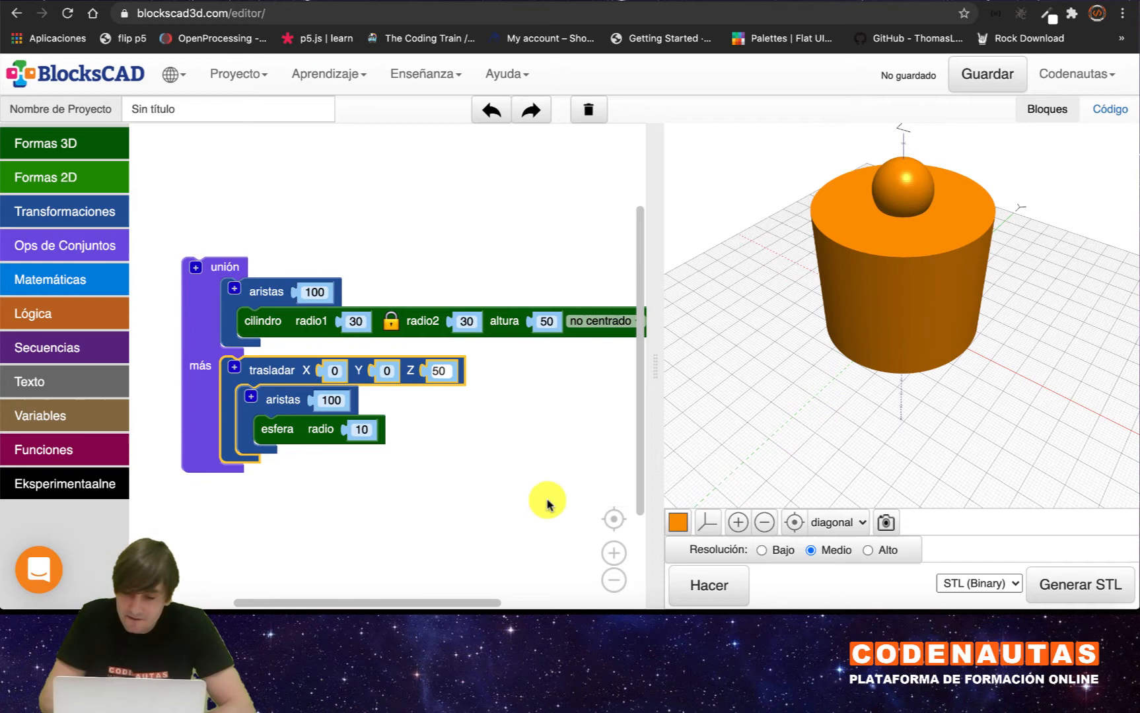
left_click(722, 594)
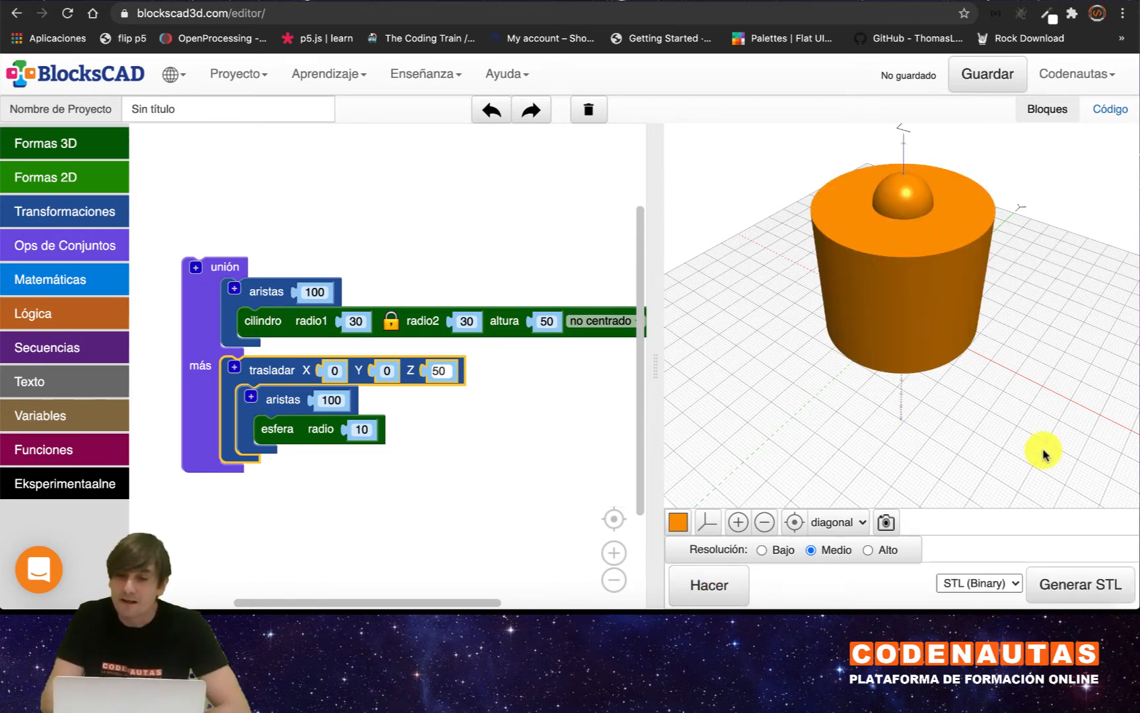
mouse_move(959, 381)
left_mouse_down()
mouse_move(962, 355)
mouse_move(982, 581)
mouse_move(959, 360)
left_mouse_up()
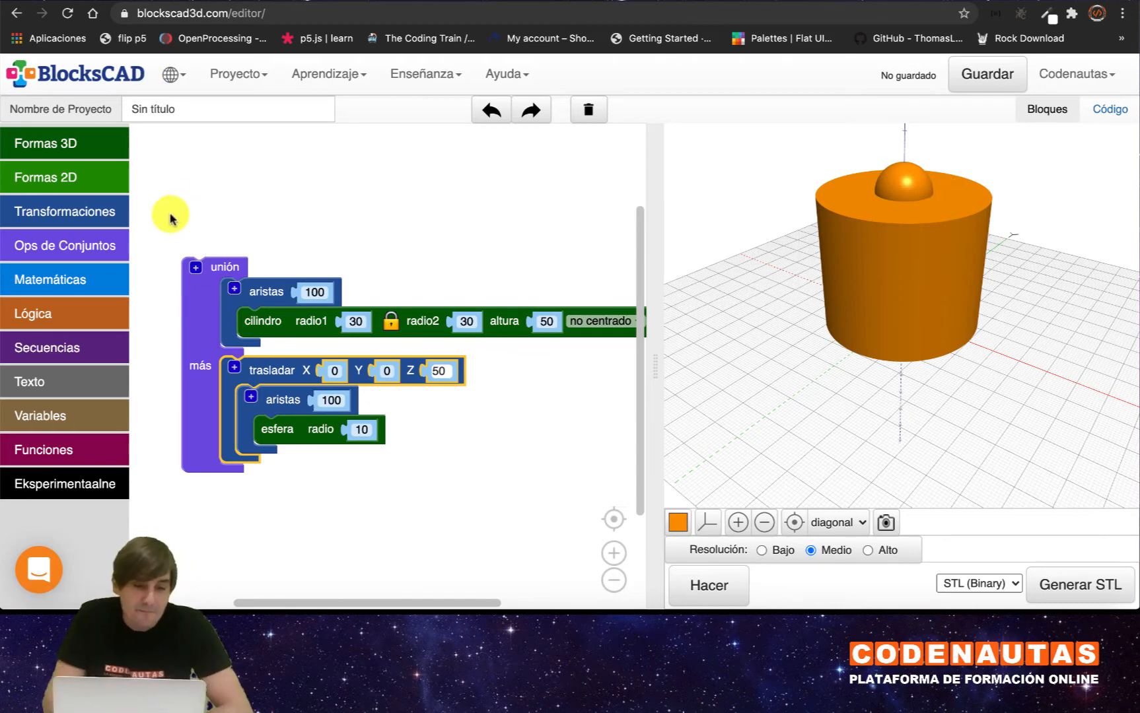
Add a difference (diferencia) block and move the 100-sided cylinder group from the union into its first slot.
left_click(96, 250)
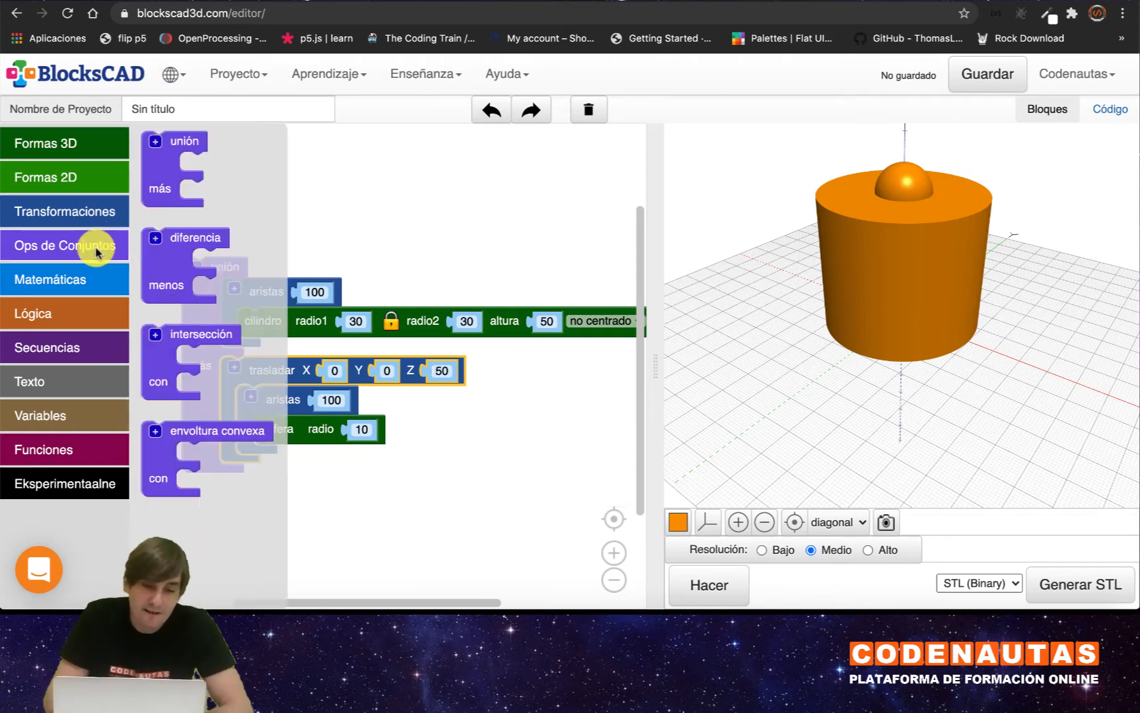
left_click(185, 286)
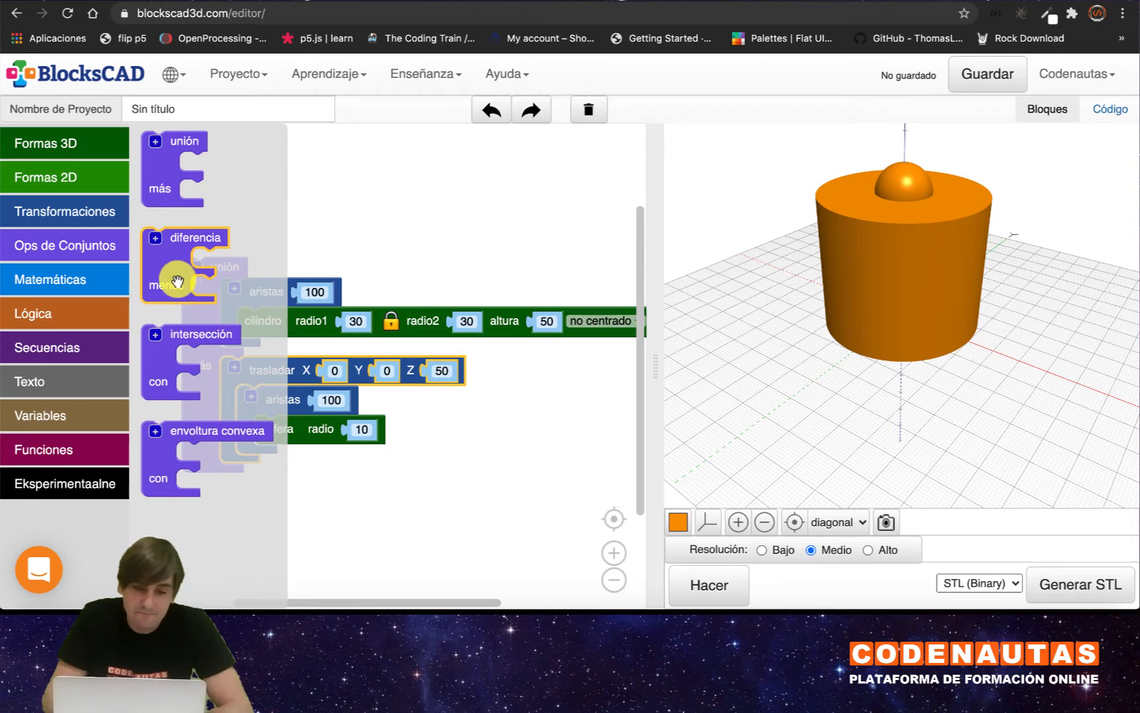
left_click_drag(177, 282, 405, 543)
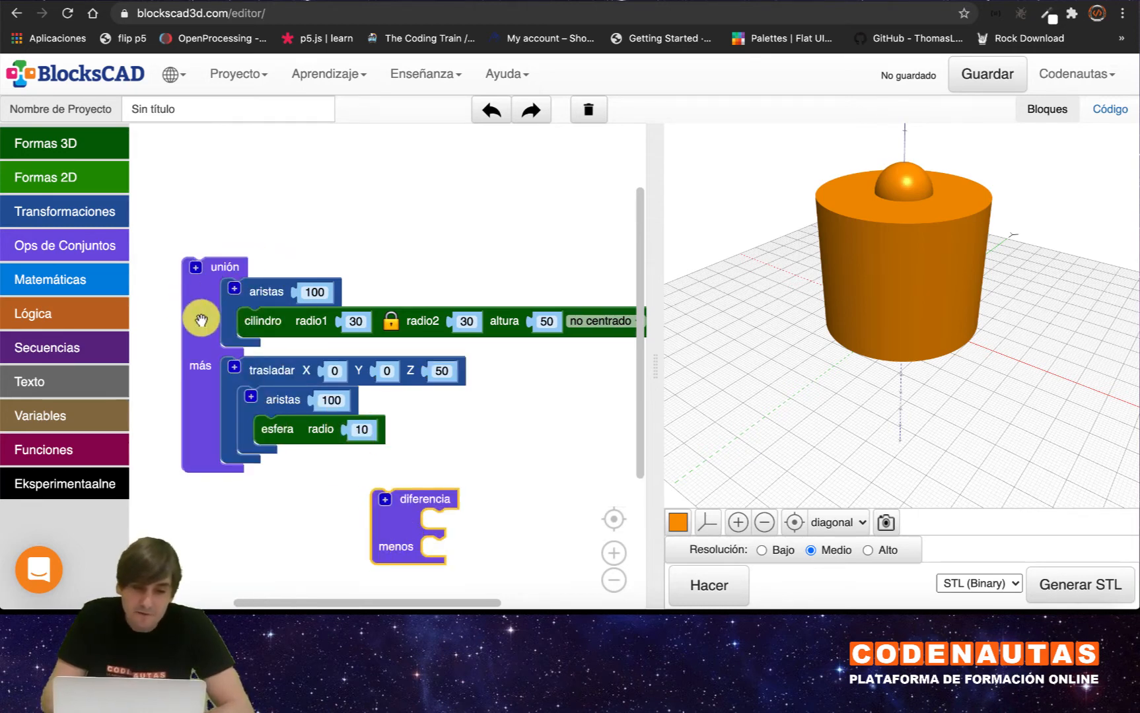
left_click_drag(205, 316, 190, 179)
left_click_drag(382, 502, 280, 401)
left_click_drag(210, 163, 263, 365)
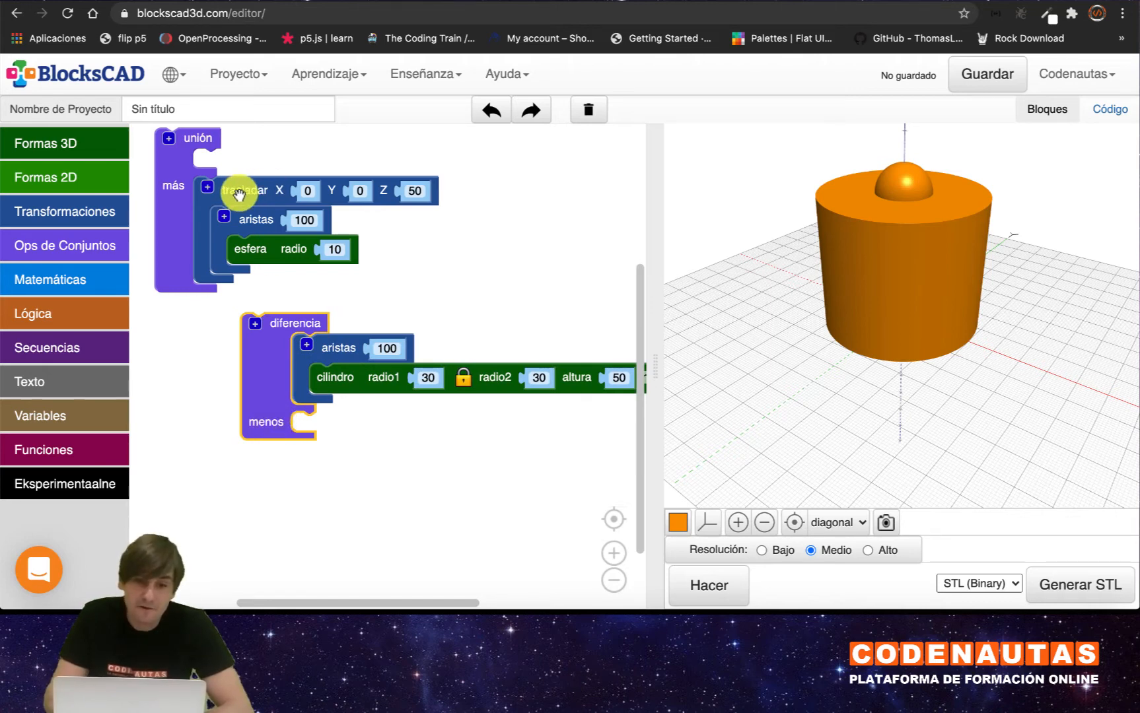
Move the translated sphere group into the difference's minus (menos) slot and render the model to inspect the cut.
left_click_drag(239, 193, 338, 433)
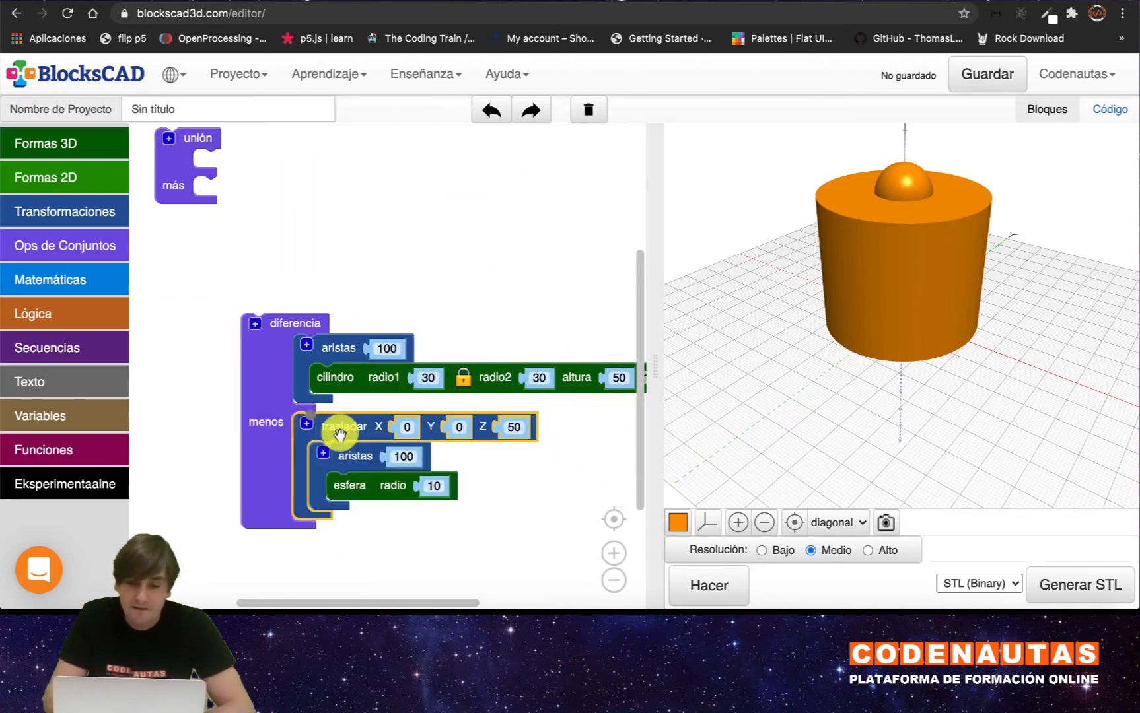
left_click(536, 534)
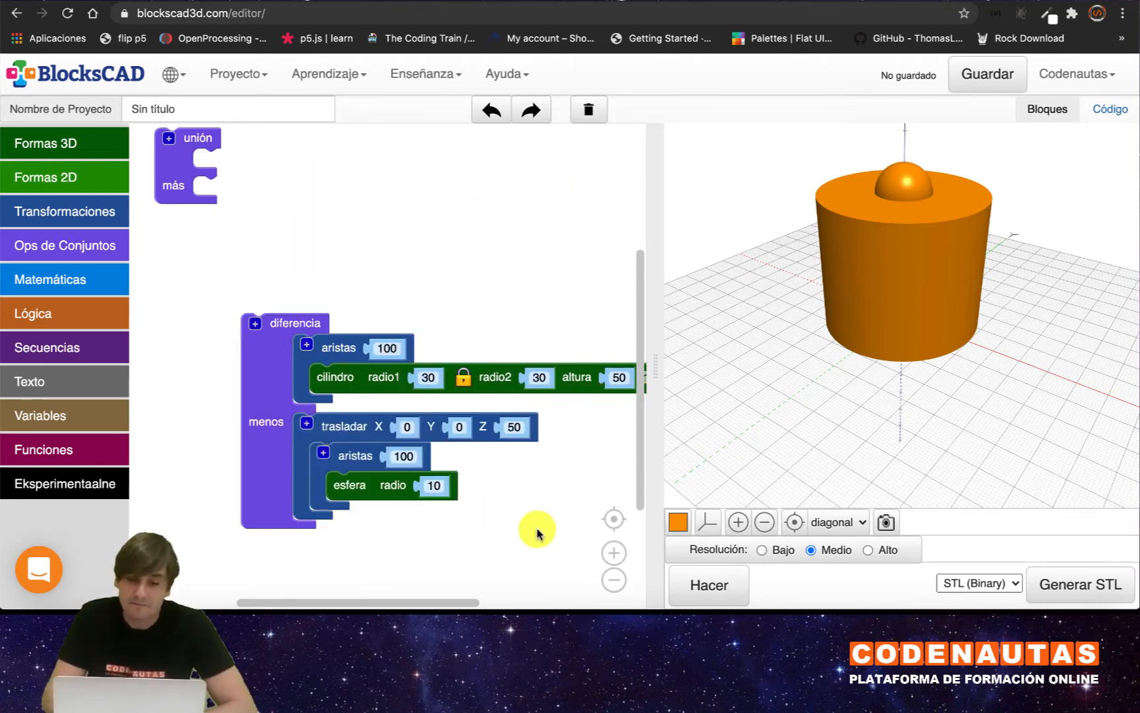
left_click(722, 590)
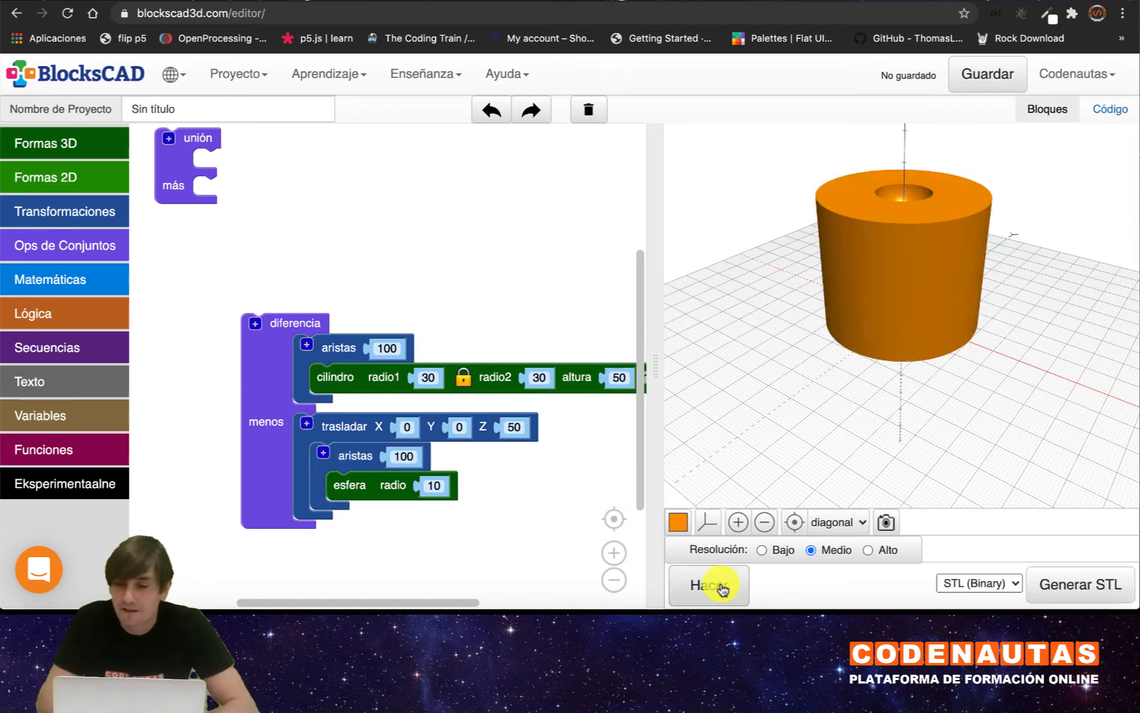
left_click_drag(925, 258, 943, 220)
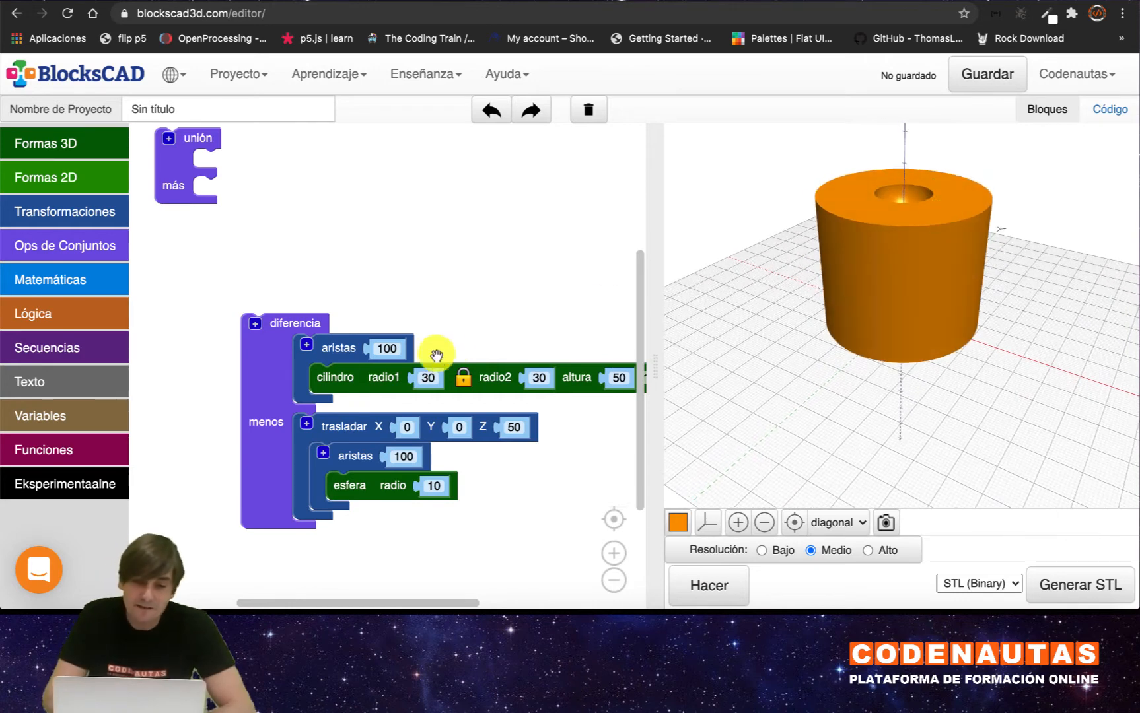
Move the difference group up close beneath the empty union block and look over the available mathematics (Matemáticas) blocks.
left_click_drag(269, 395, 201, 319)
left_click_drag(179, 308, 175, 313)
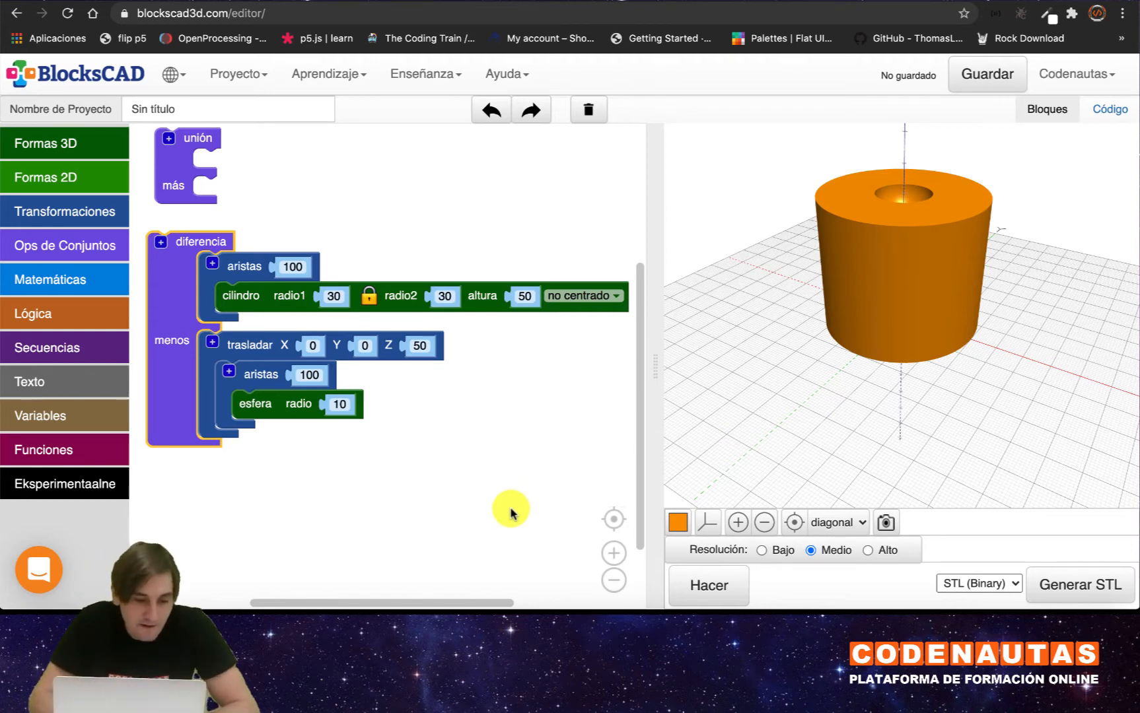
left_click(66, 284)
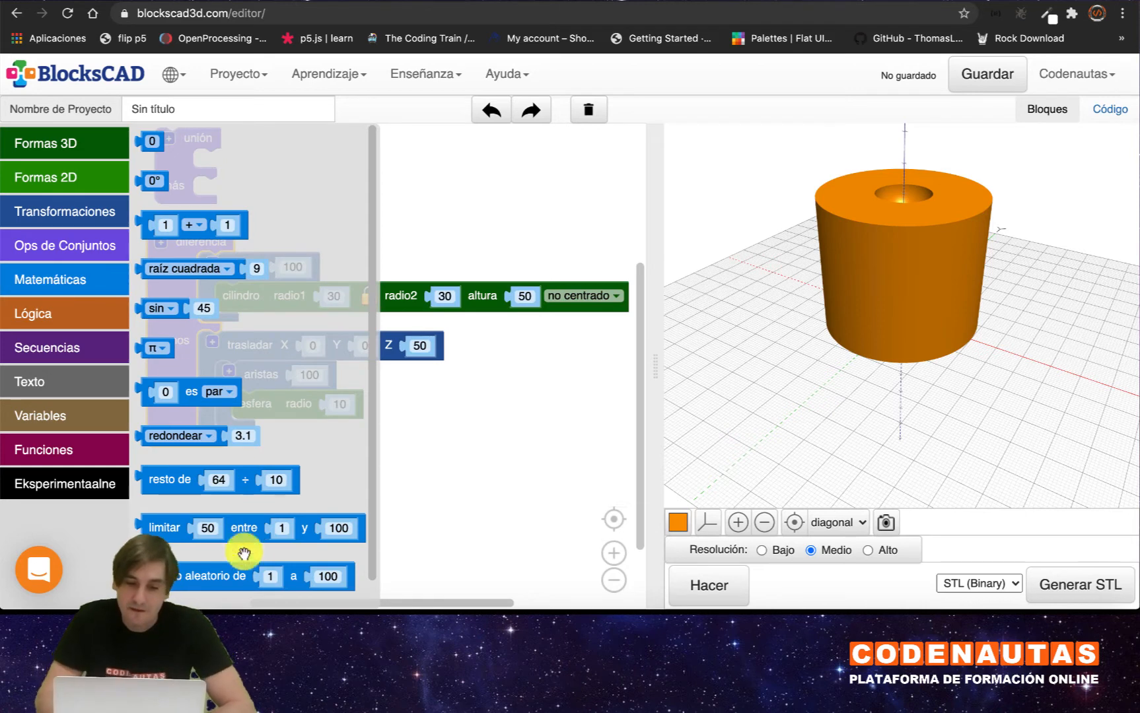
left_click(536, 460)
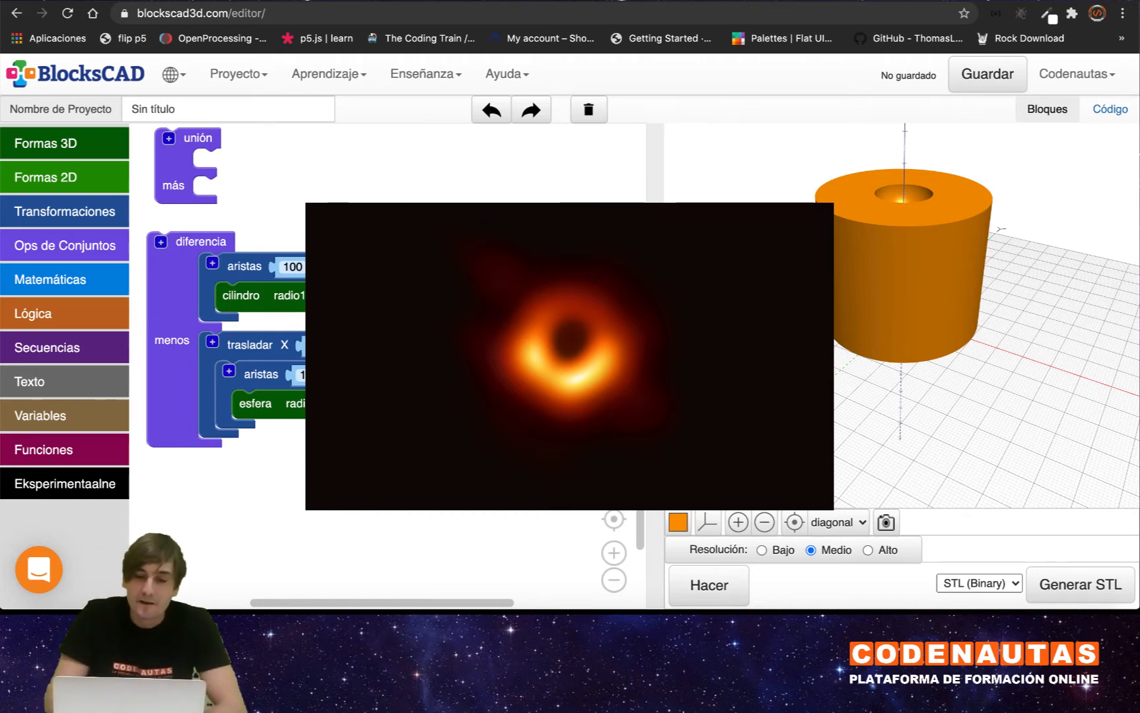
Delete the difference group and the empty union block, and render the emptied workspace.
left_click(180, 272)
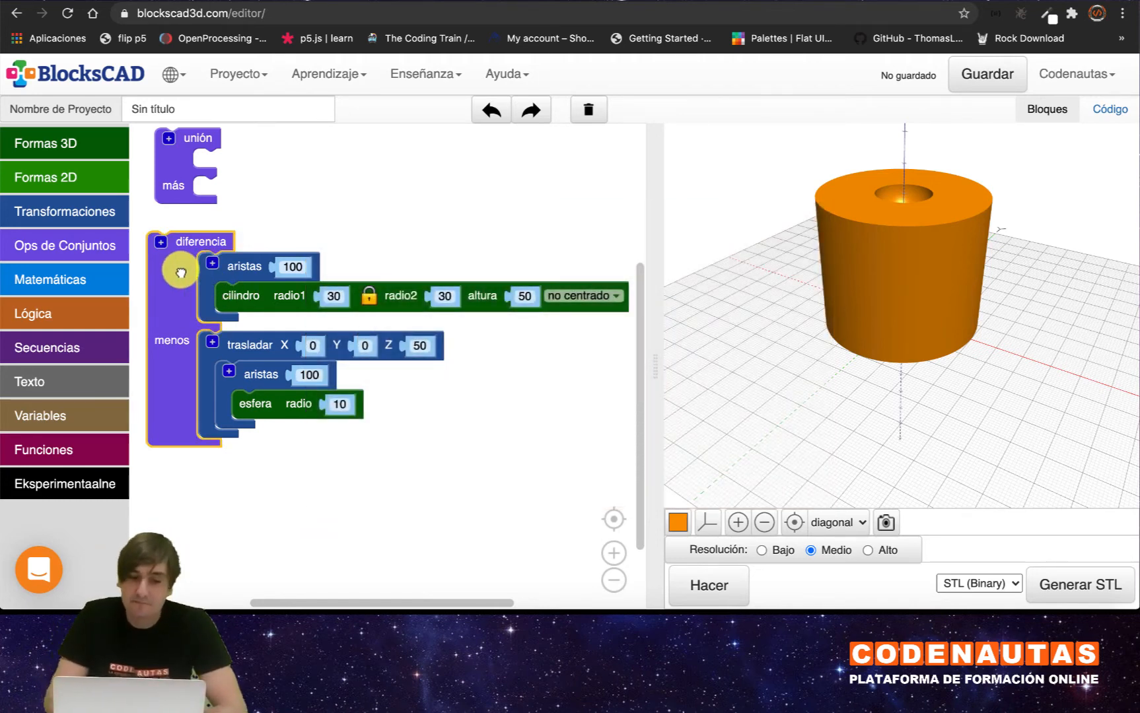
left_click_drag(180, 272, 41, 303)
left_click(180, 157)
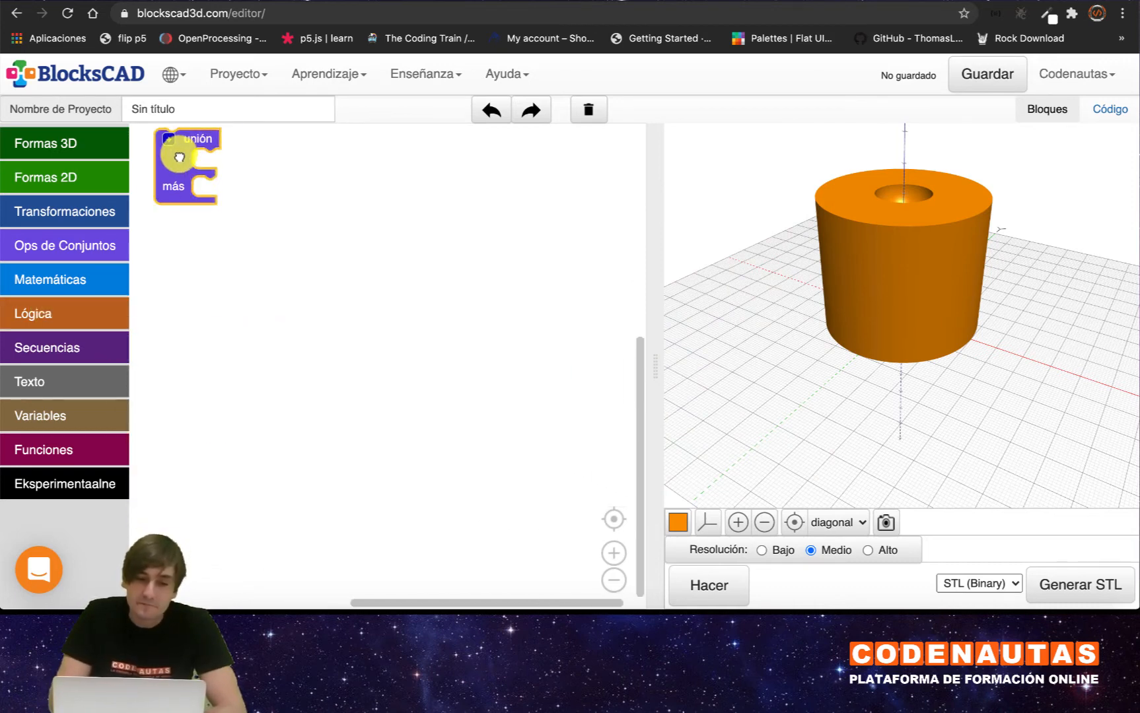
left_click_drag(179, 157, 72, 242)
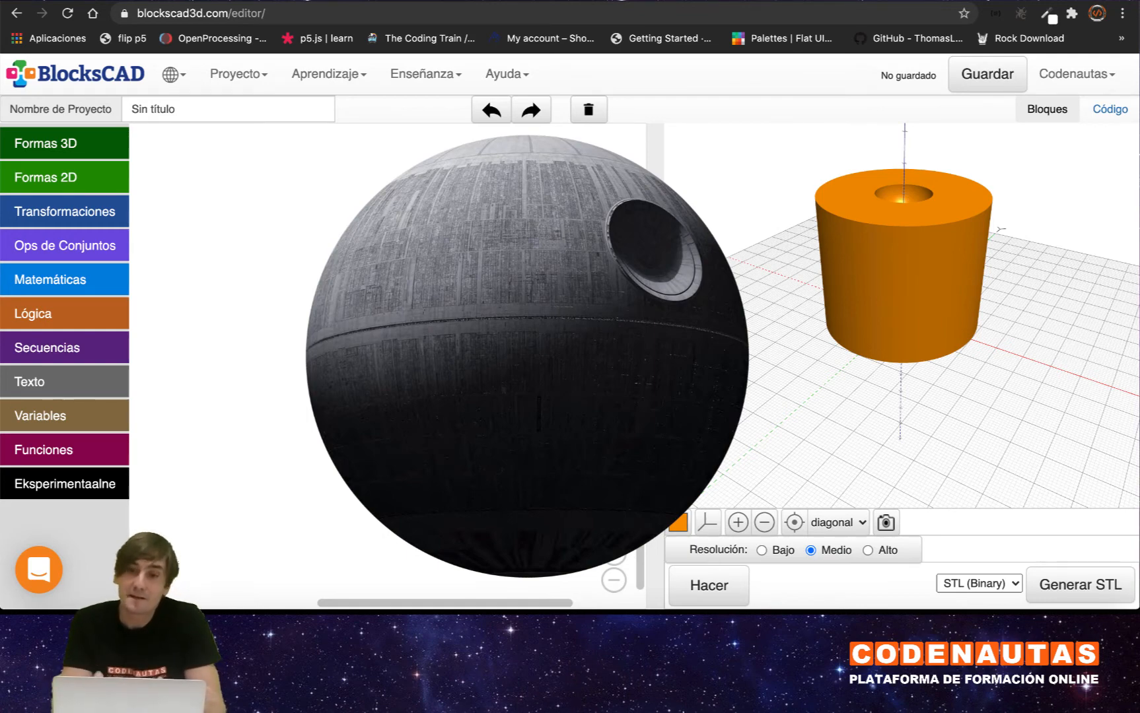
left_click(687, 586)
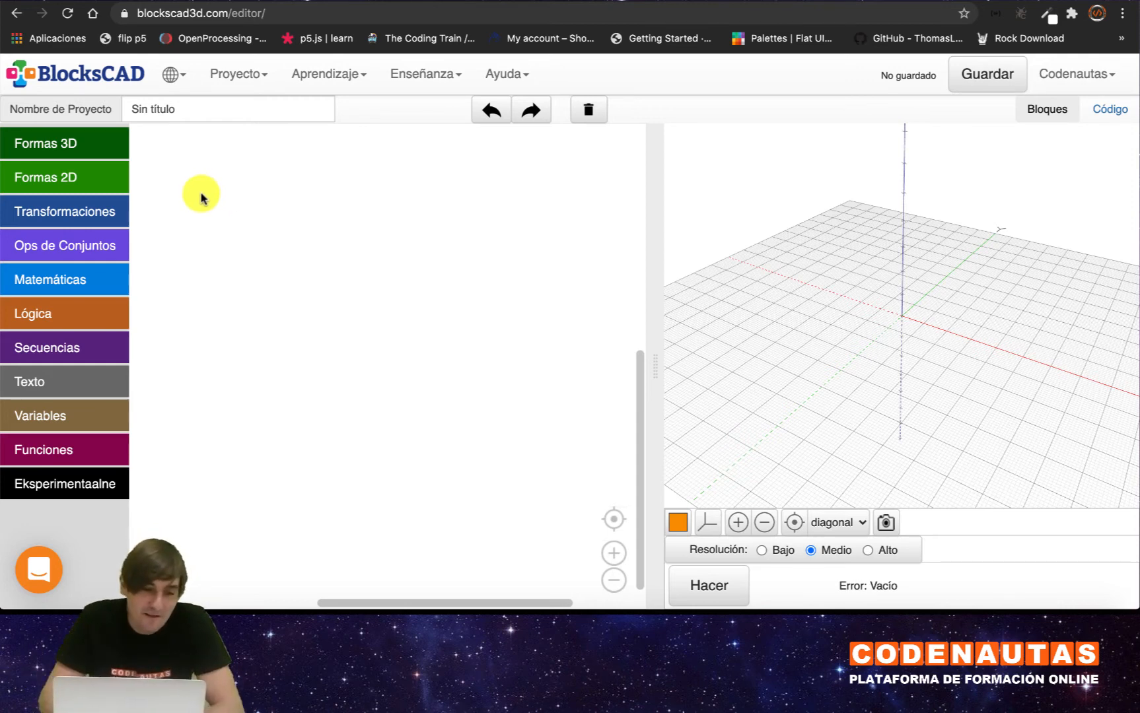
Add a sphere (esfera) with radius 40 and render it to inspect its surface.
left_click(78, 152)
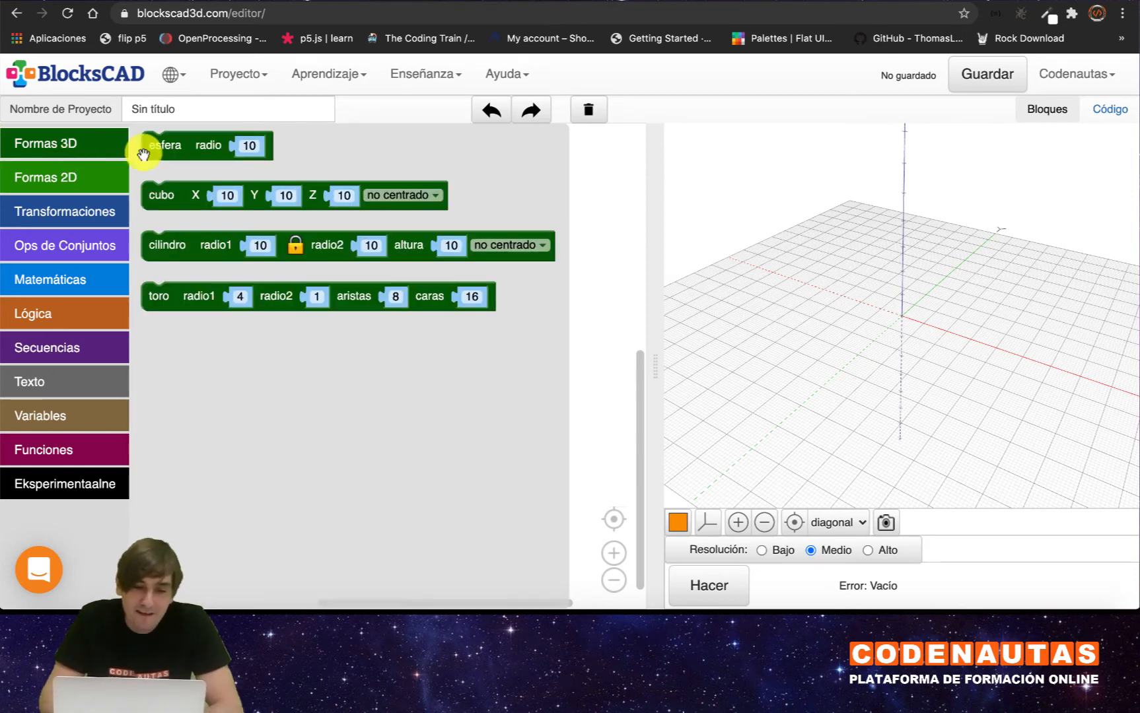
left_click(189, 188)
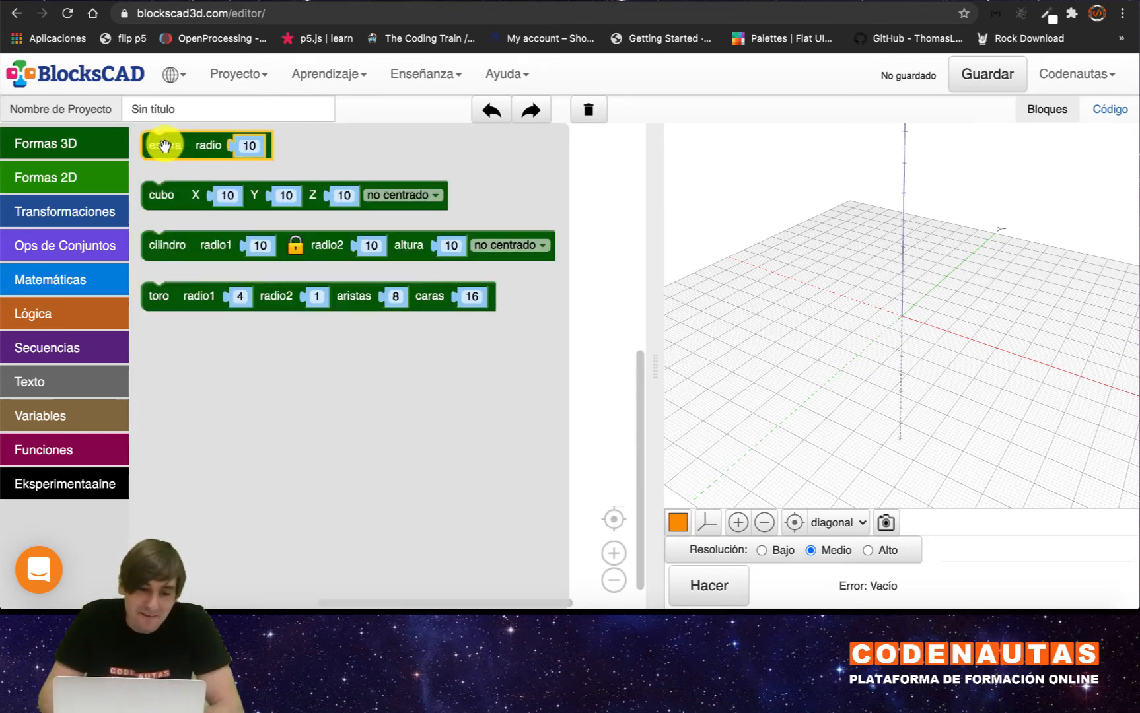
left_click_drag(163, 143, 289, 234)
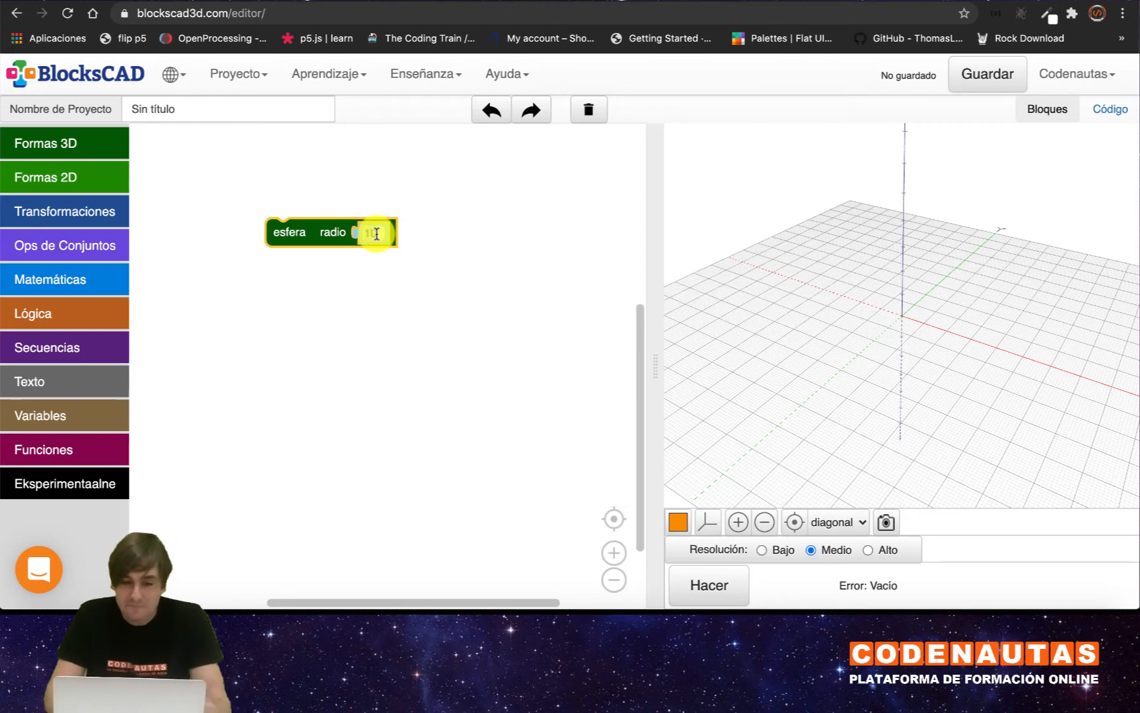
type("40")
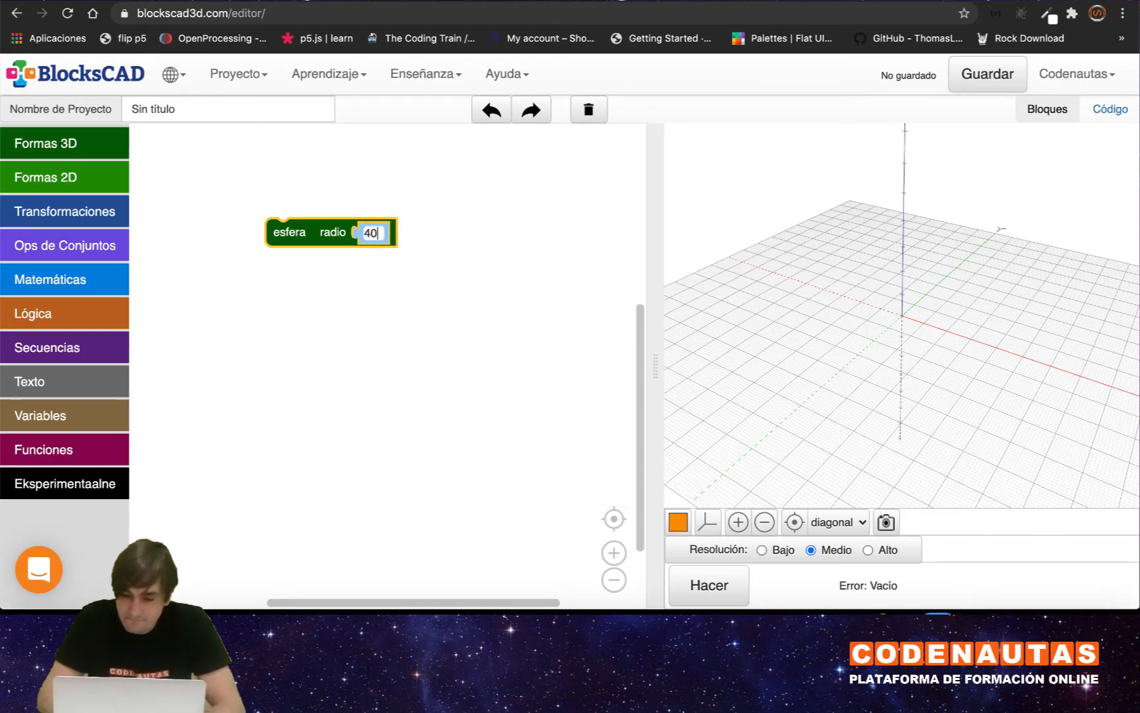
left_click(708, 585)
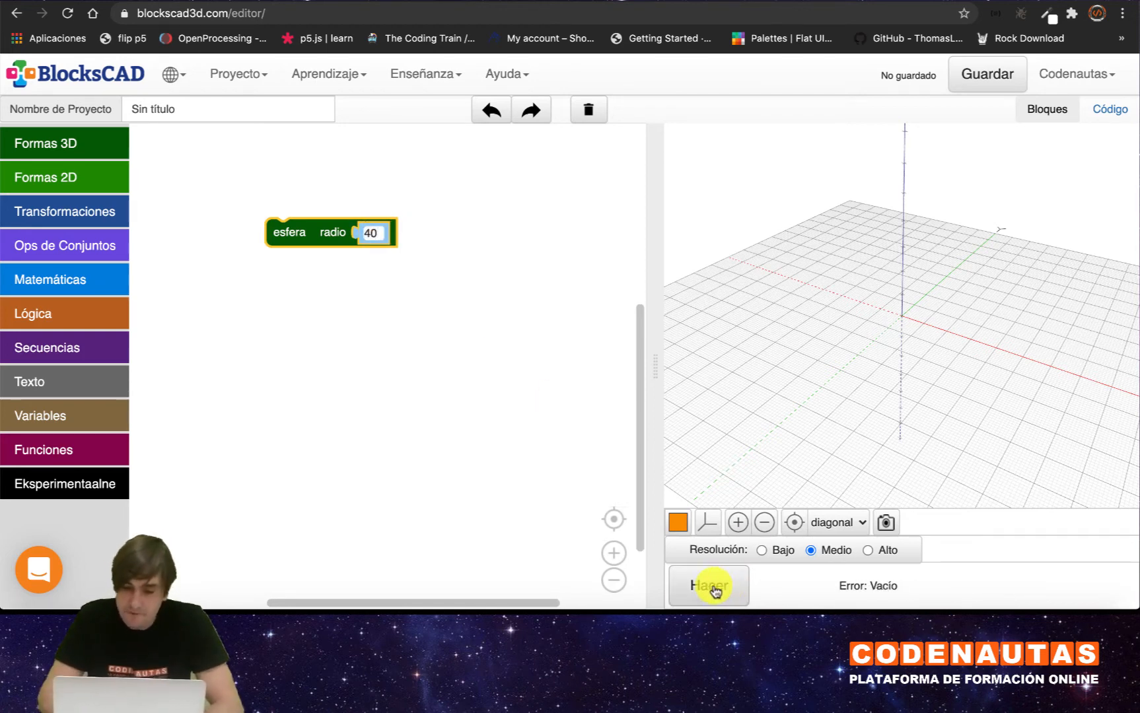
left_click_drag(910, 421, 949, 324)
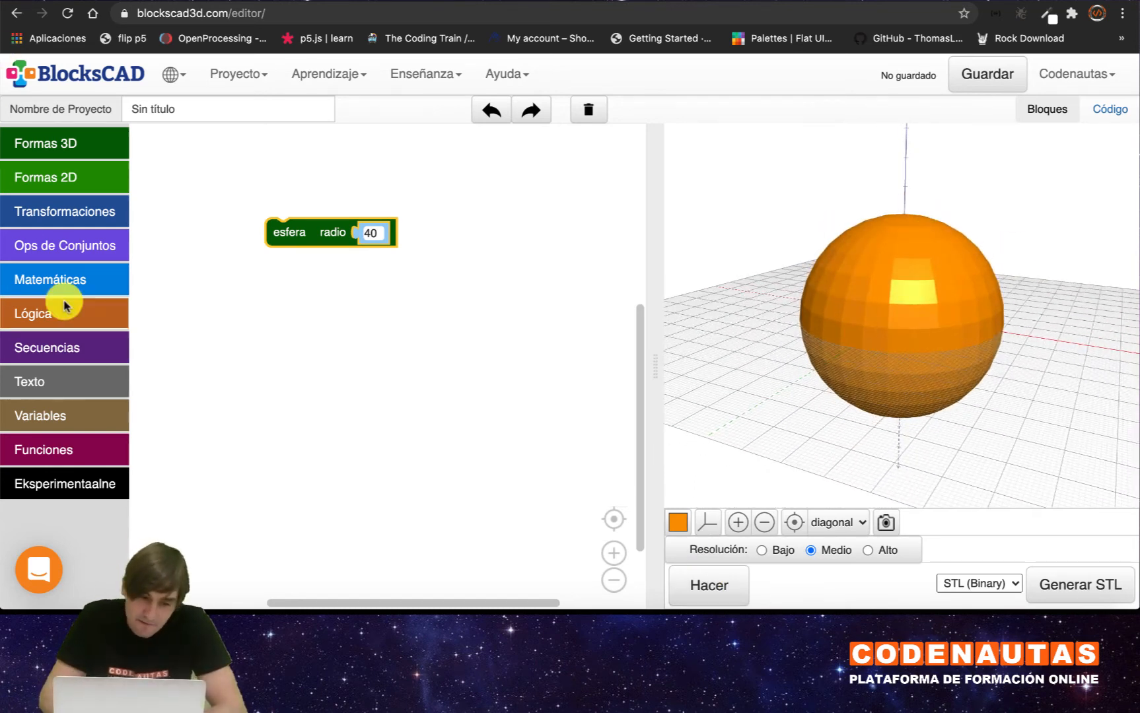
Wrap the radius 40 sphere in a sides (aristas) block set to 100 and render it to inspect the smoother surface.
left_click(66, 212)
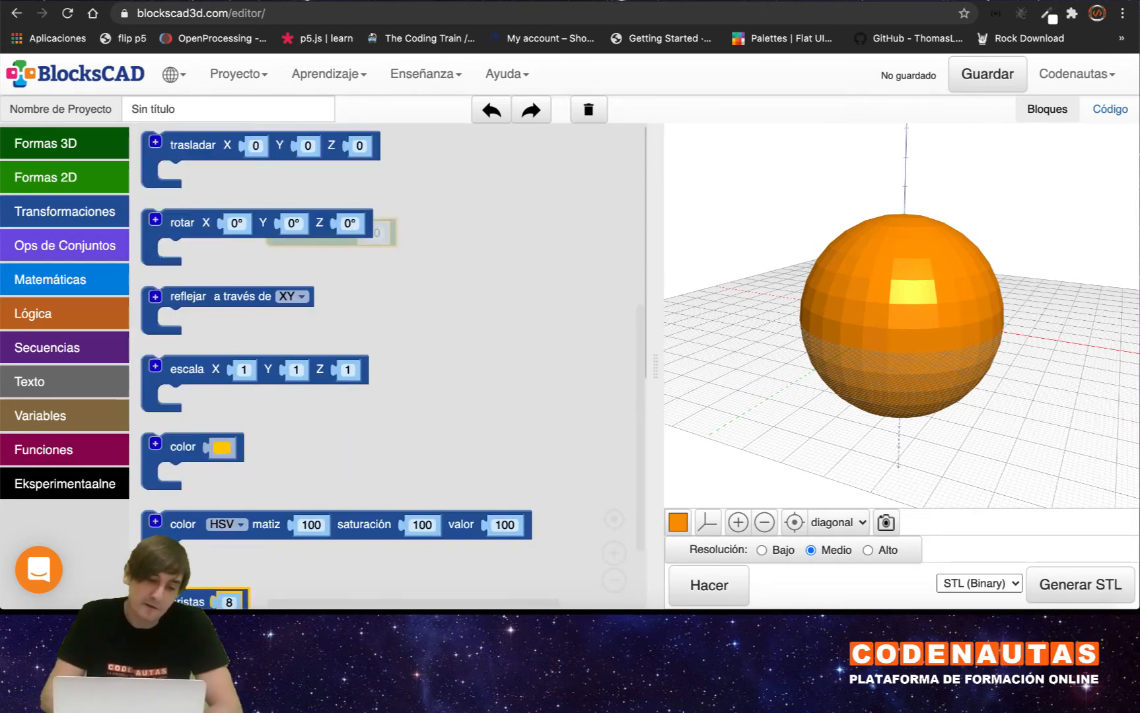
left_click_drag(191, 599, 273, 200)
left_click(332, 204)
type("100")
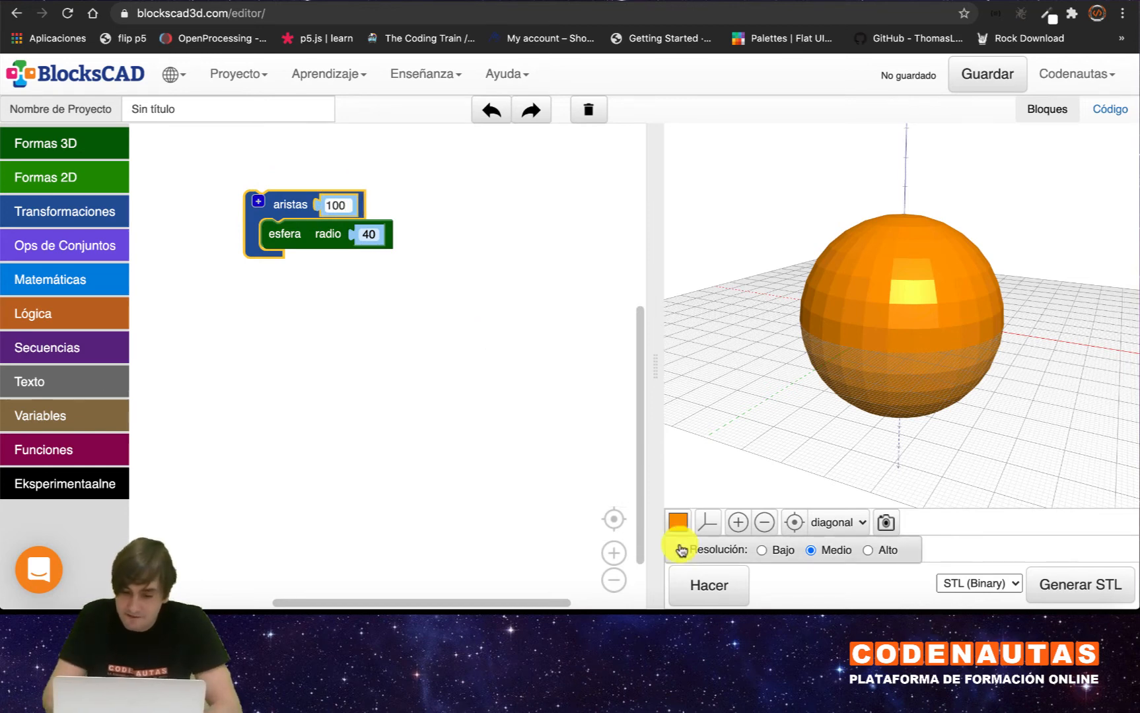
left_click(692, 584)
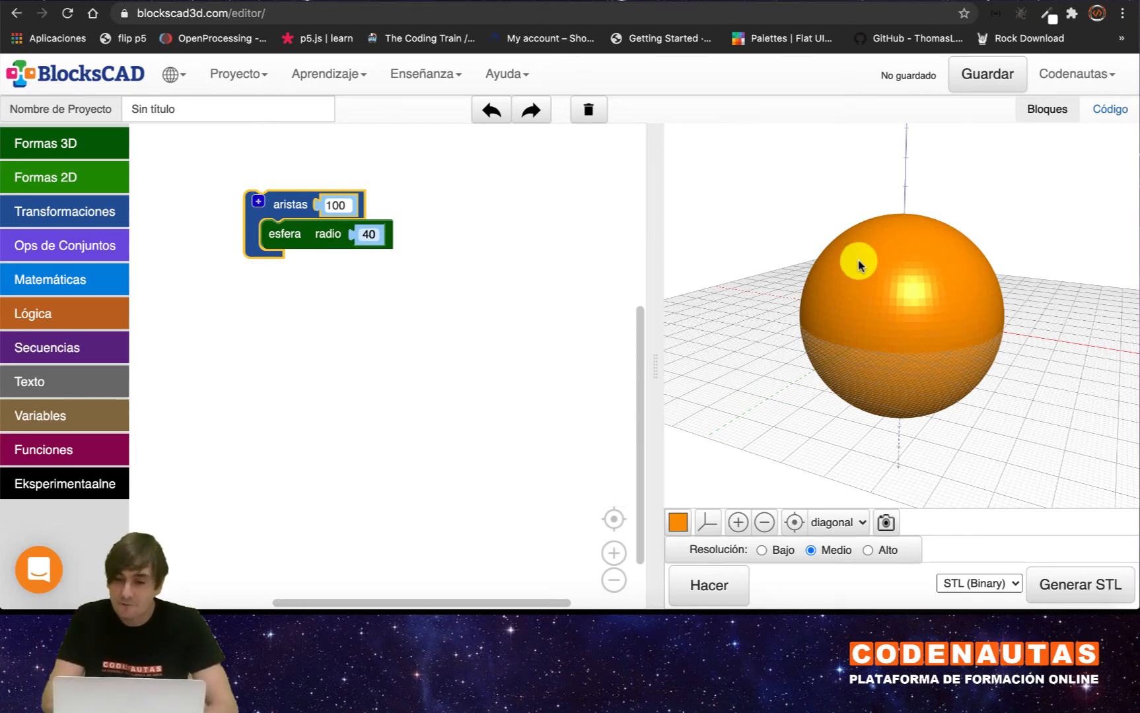
left_click_drag(883, 349, 948, 406)
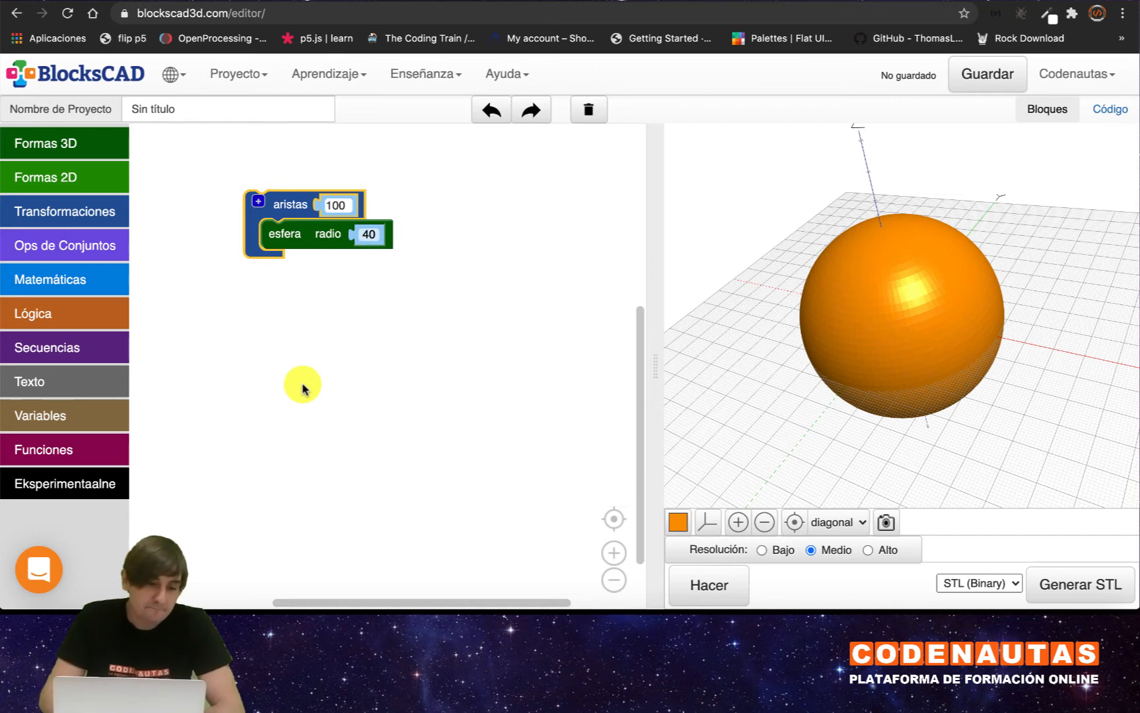
Add a second sphere (esfera) below the first group and wrap it in a translate (trasladar) block.
left_click(66, 144)
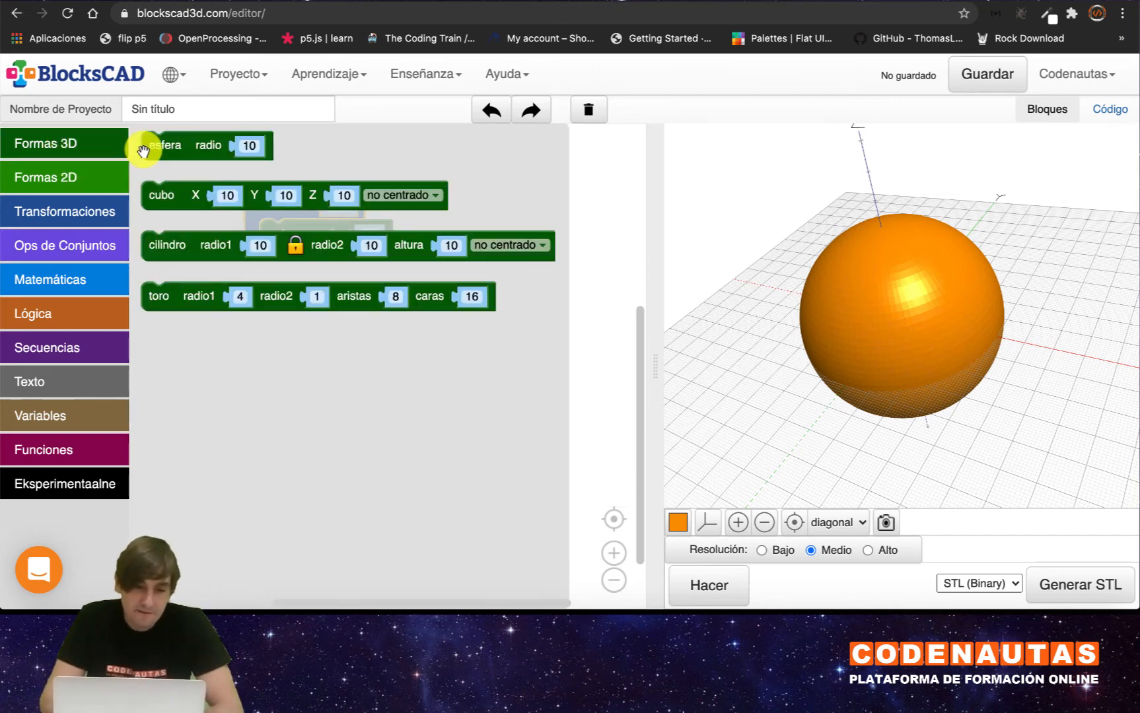
left_click_drag(142, 150, 291, 362)
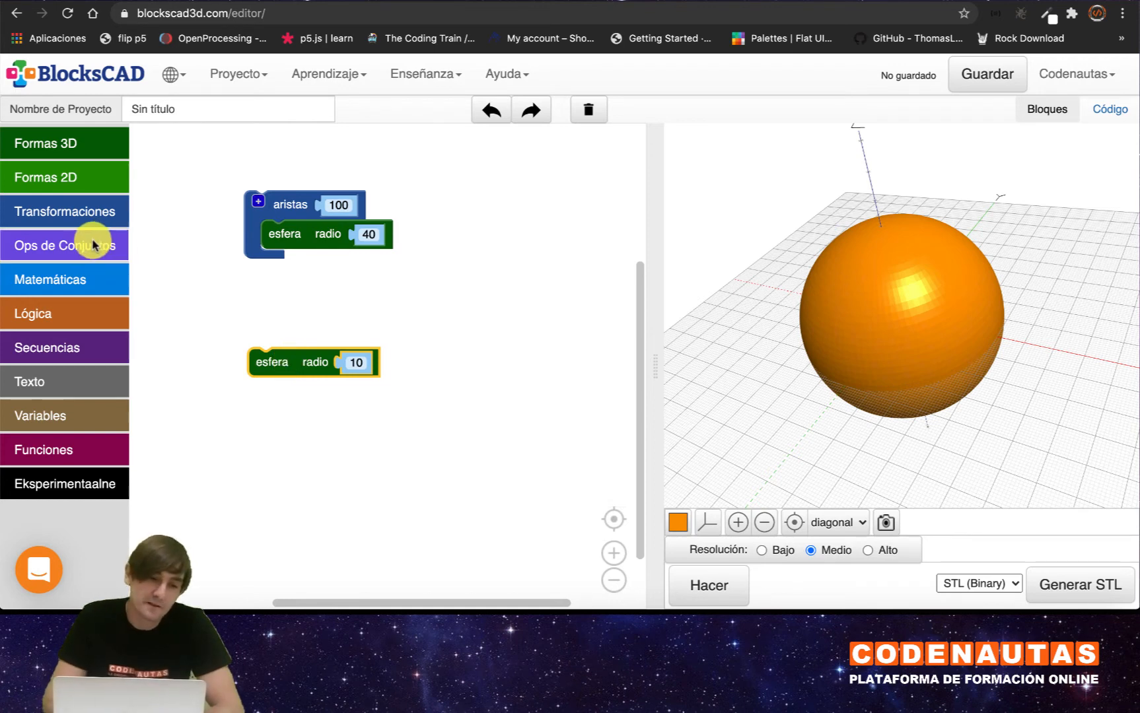
left_click(81, 212)
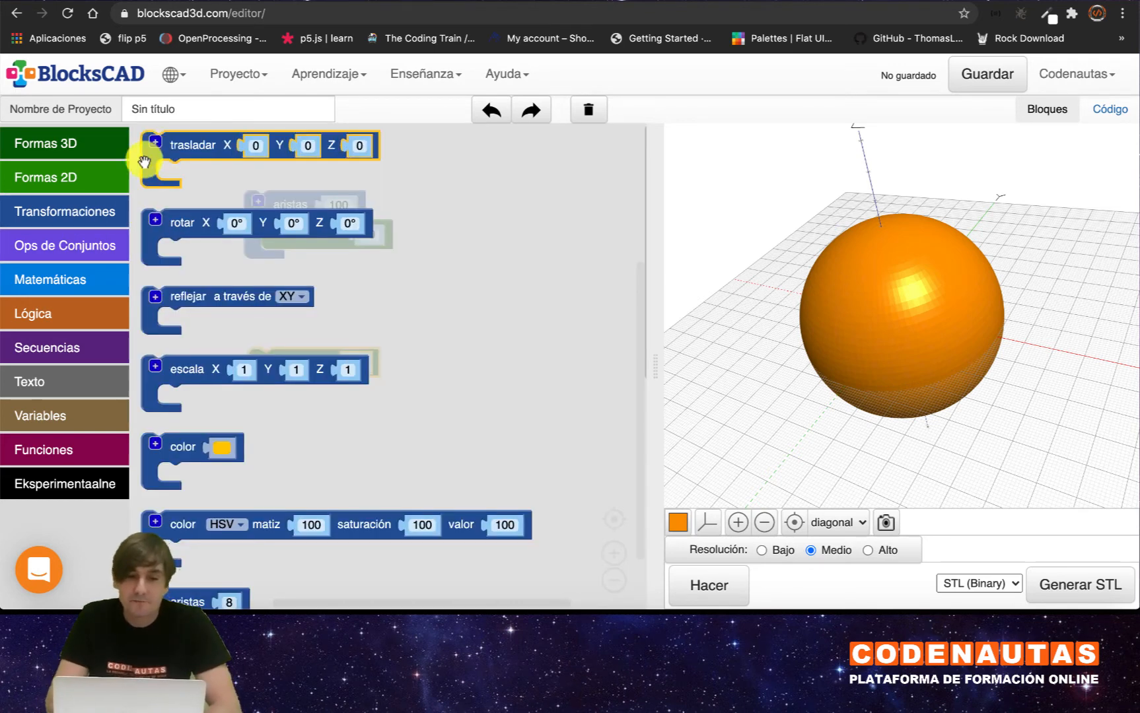
left_click(190, 151)
left_click_drag(183, 144, 266, 329)
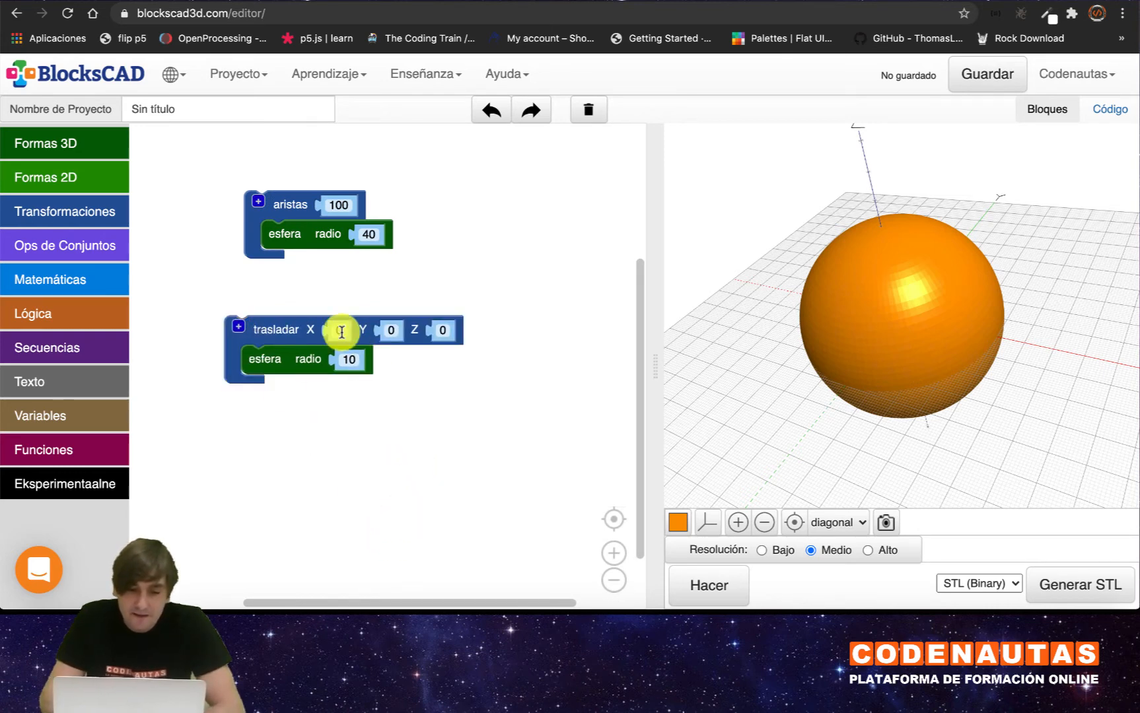
Set the second sphere's translation to Z 40 and Y -40.
left_click(442, 330)
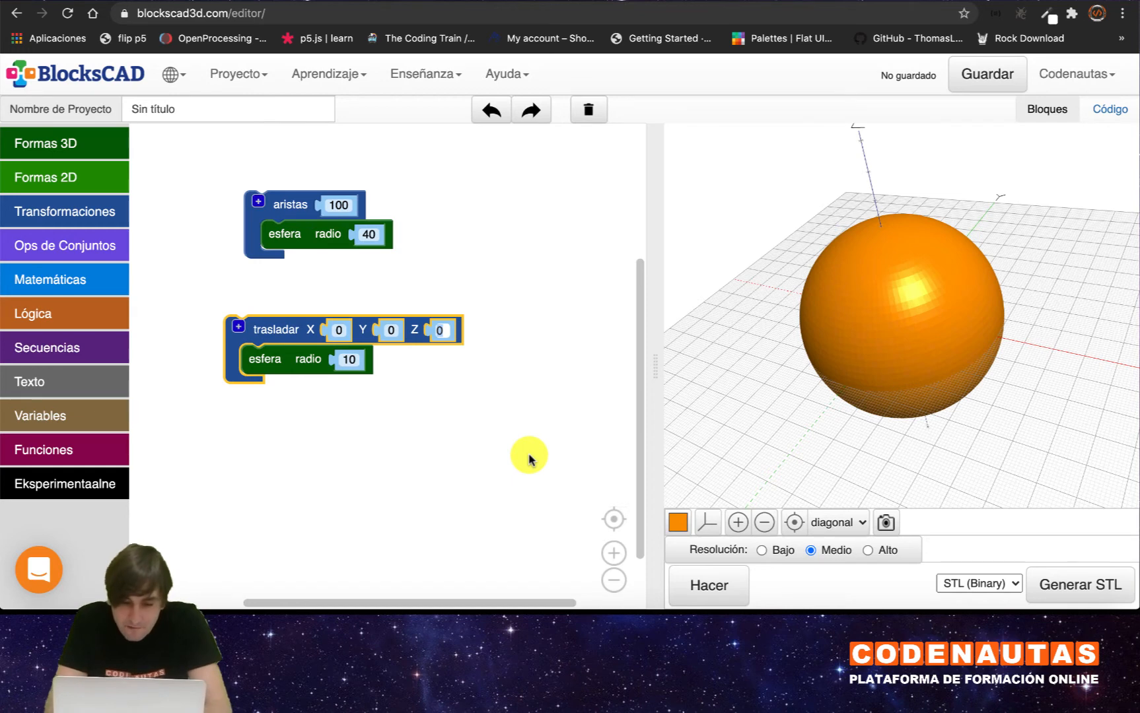
left_click(489, 421)
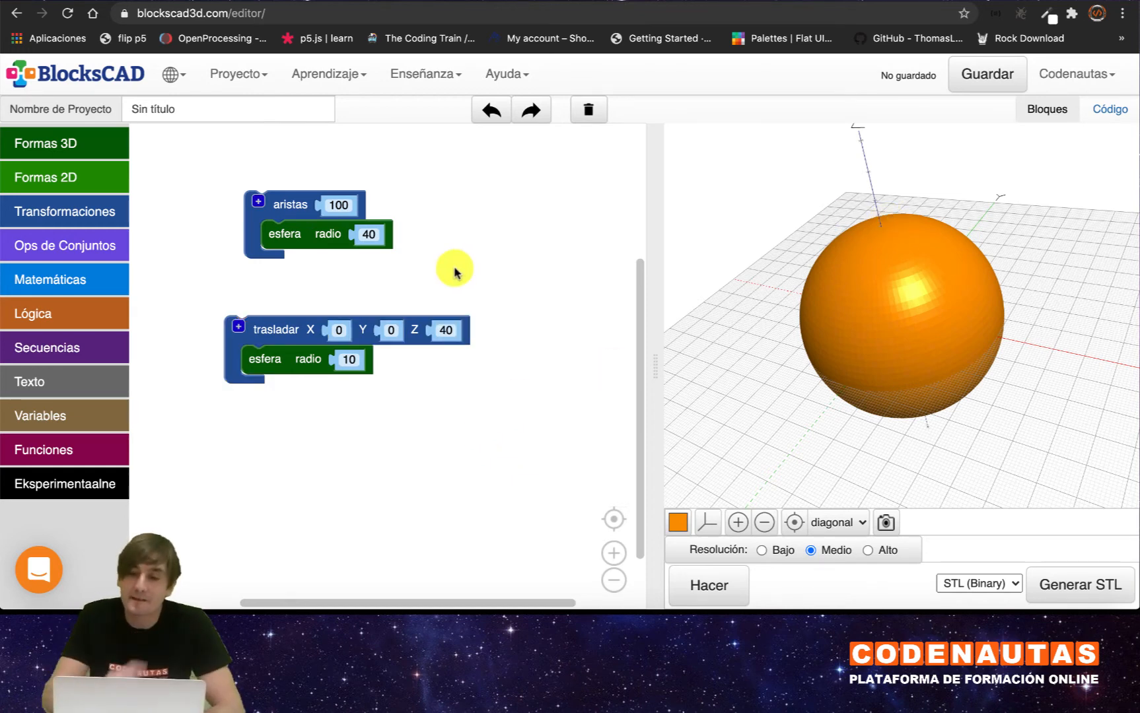
left_click_drag(746, 304, 873, 402)
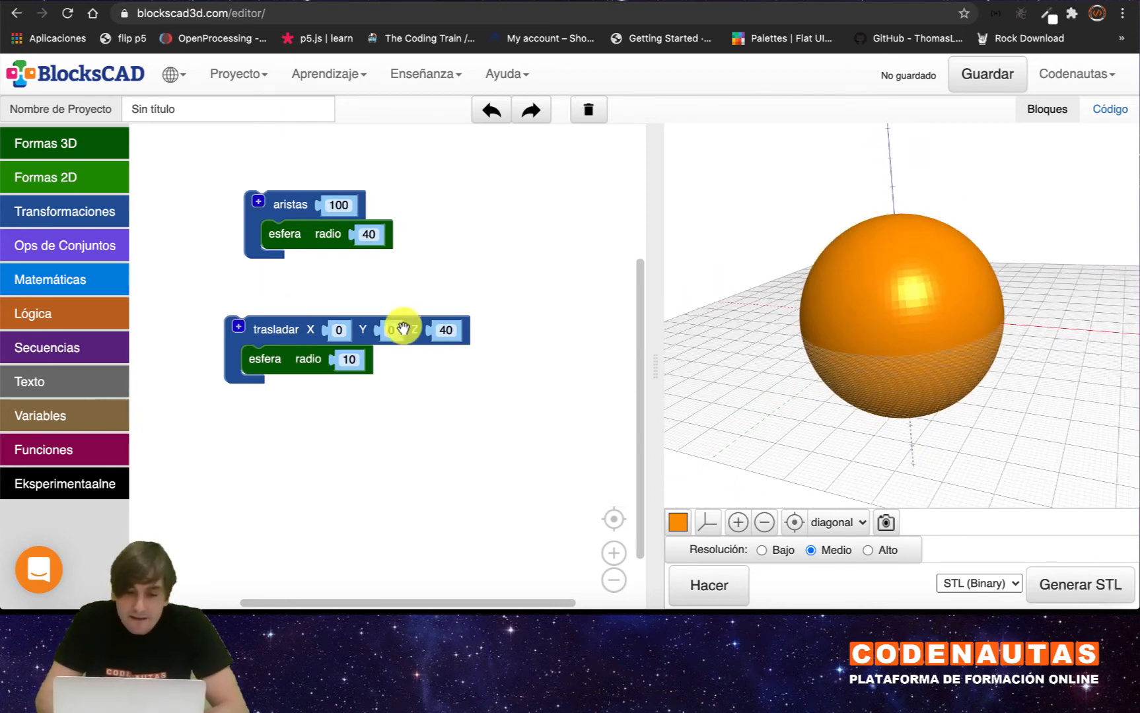
mouse_move(403, 328)
left_mouse_down()
mouse_move(420, 345)
mouse_move(394, 328)
left_mouse_up()
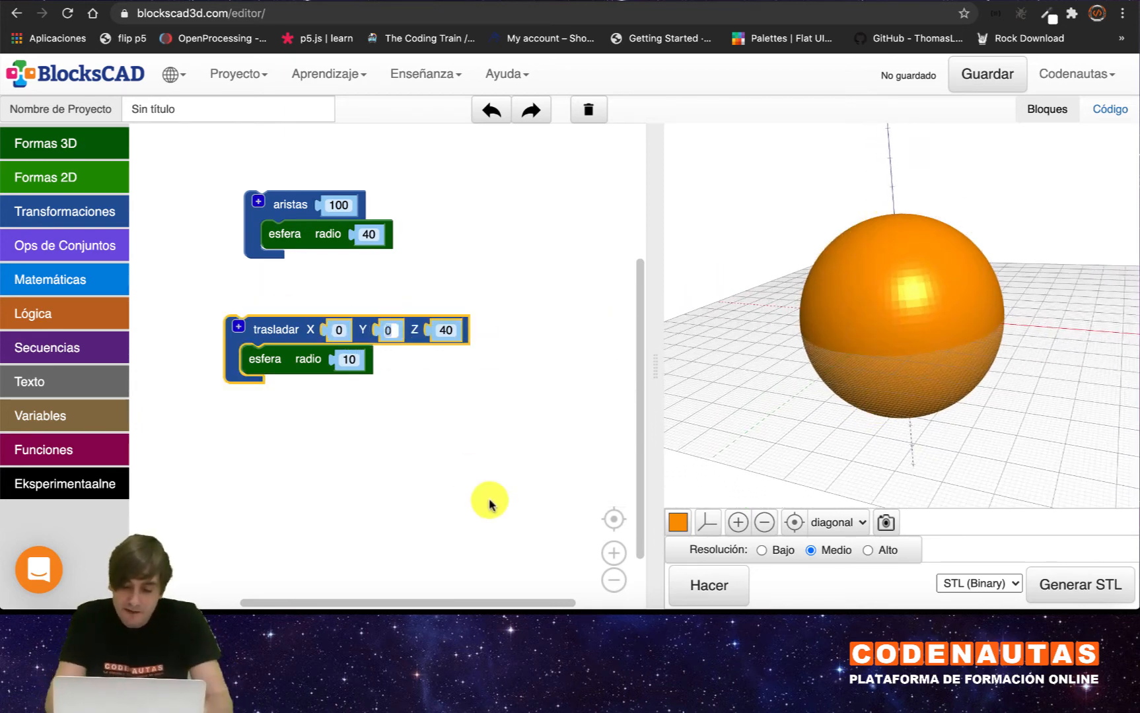
type("-")
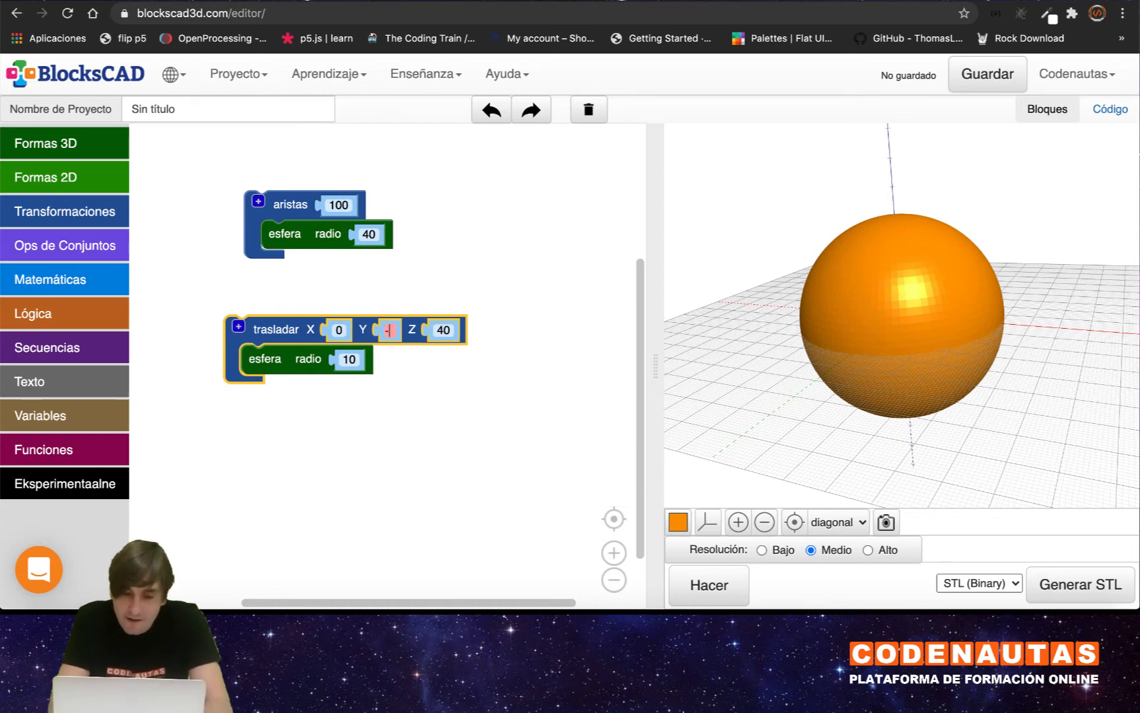
type("40")
left_click(429, 440)
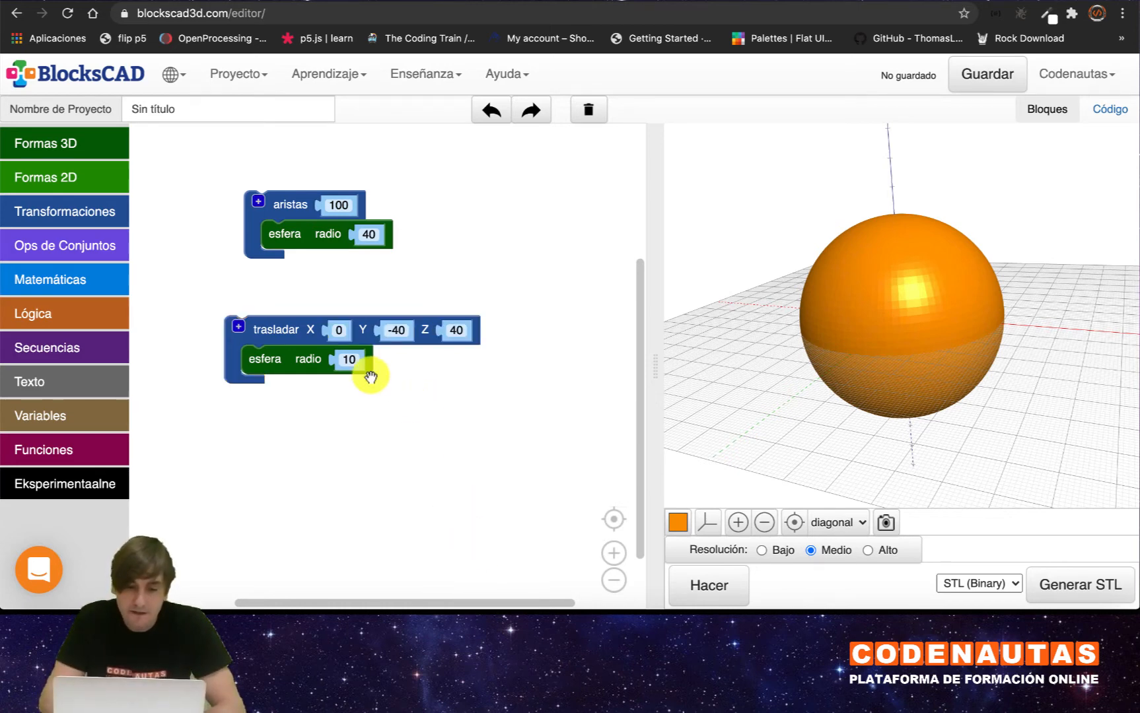
Set the translated sphere's radius to 15 and render the model to inspect its position against the large sphere.
left_click(344, 358)
type("15")
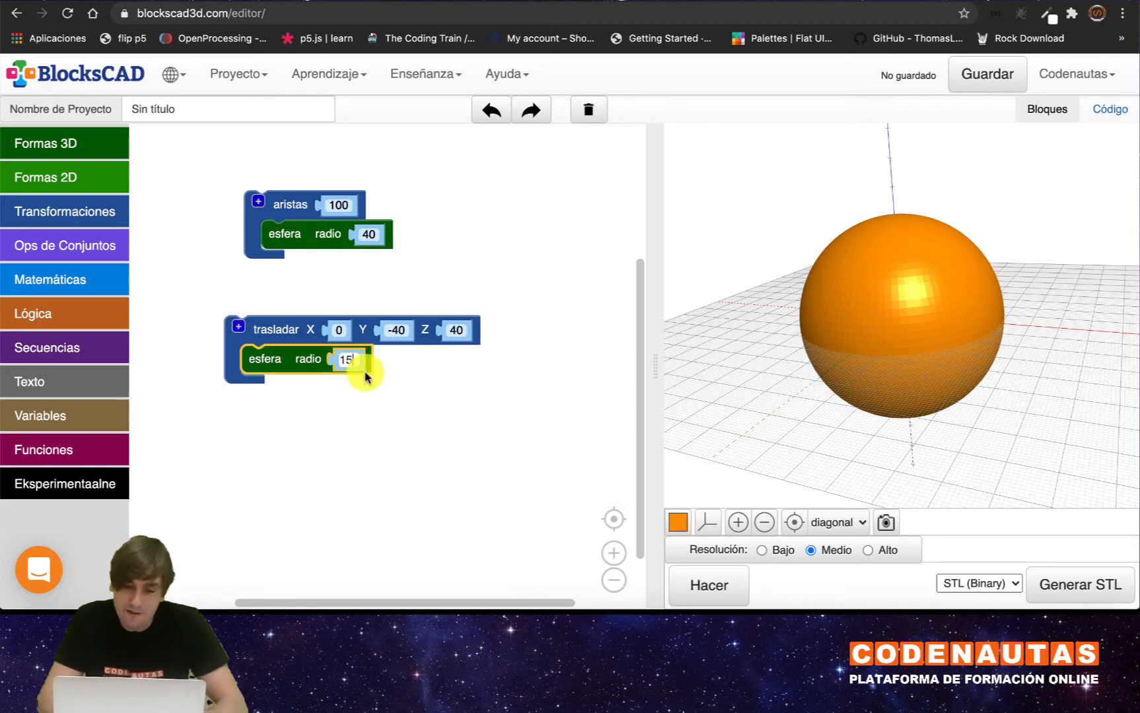
left_click(443, 415)
left_click(707, 585)
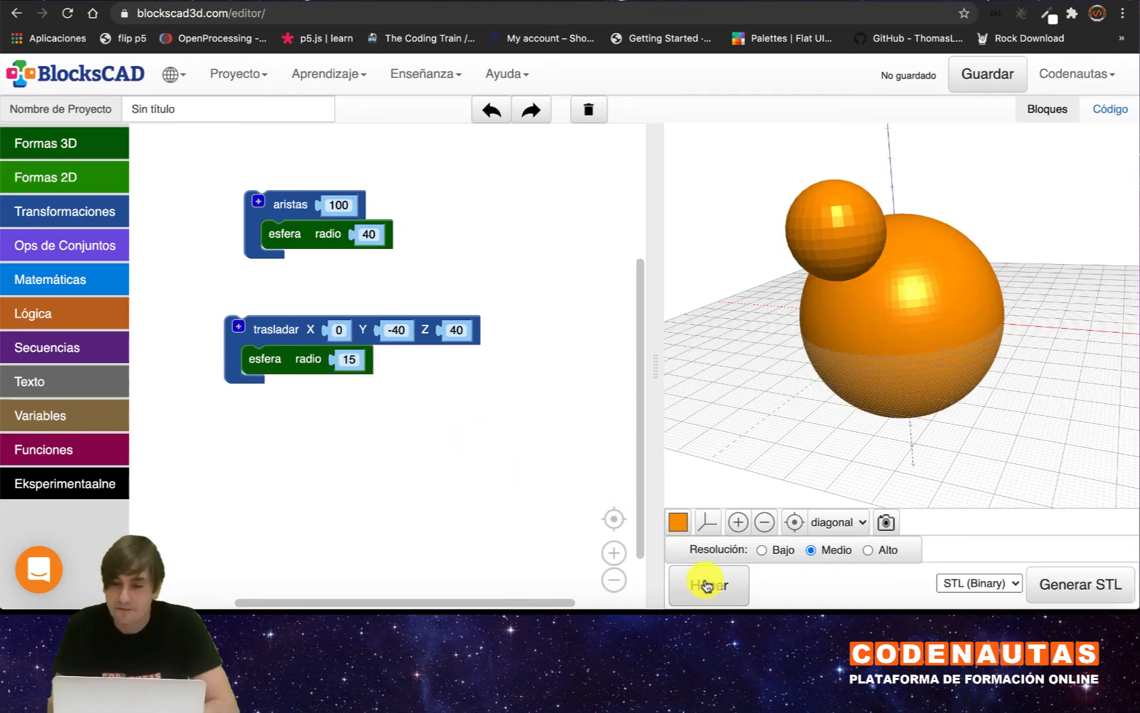
left_click_drag(972, 276, 692, 407)
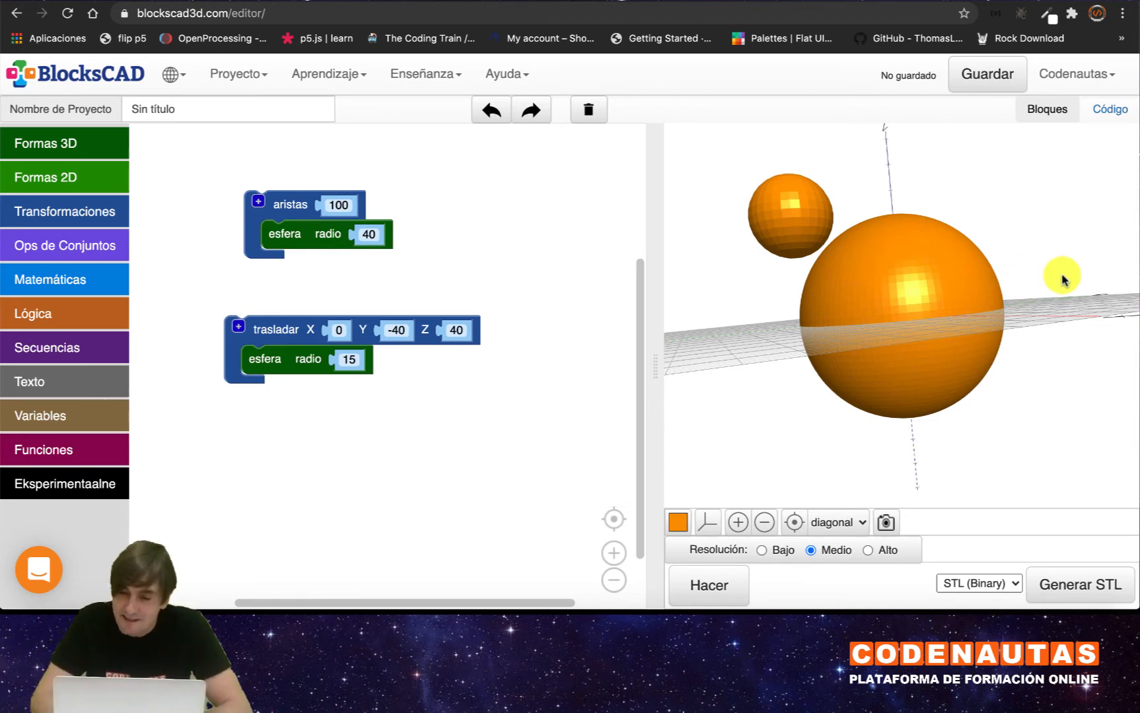
left_click_drag(908, 199, 873, 280)
mouse_move(852, 441)
left_mouse_down()
mouse_move(857, 401)
mouse_move(850, 453)
left_mouse_up()
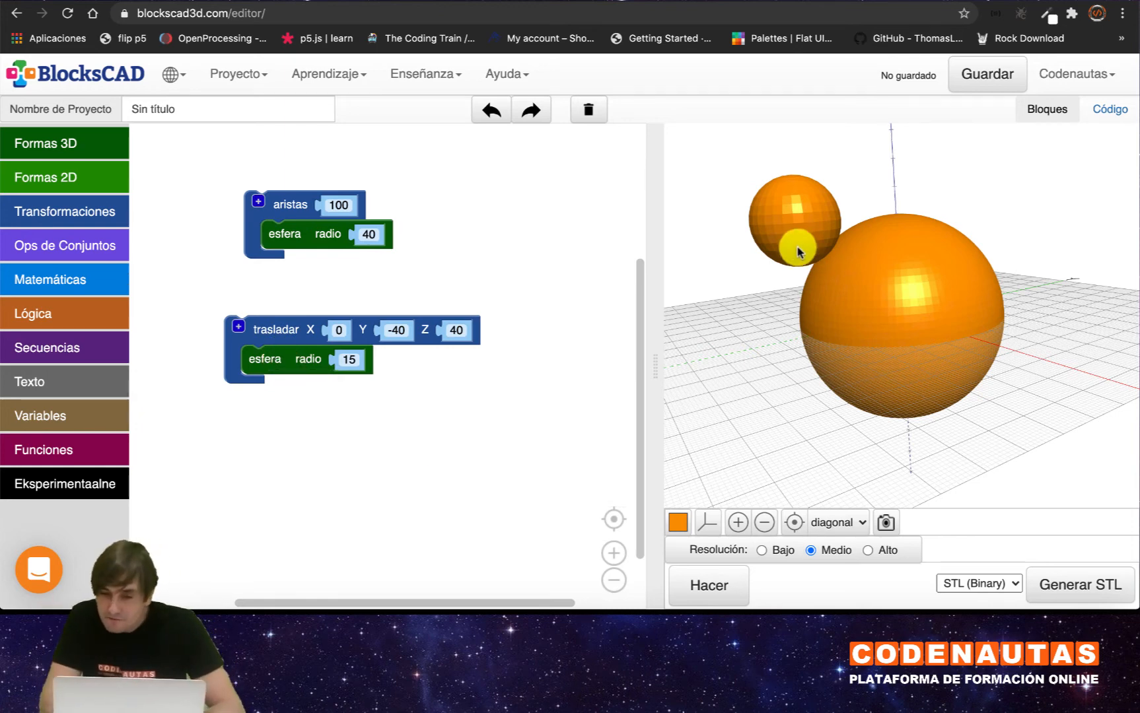
left_click_drag(862, 388, 796, 236)
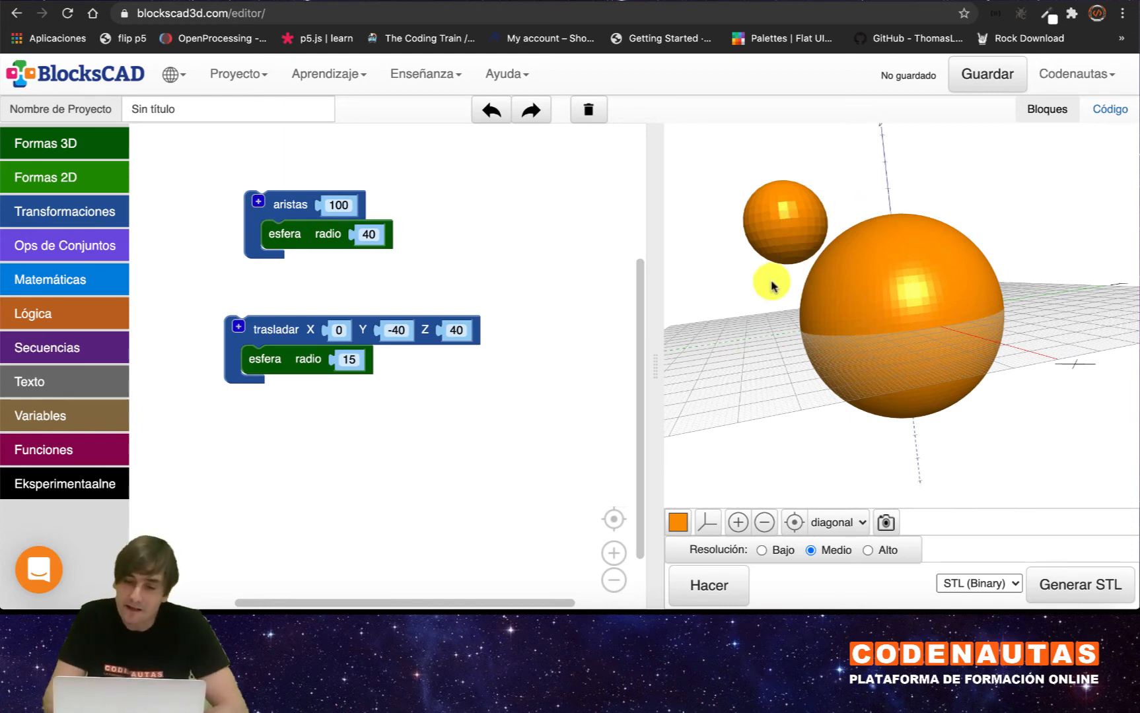
left_click_drag(769, 282, 990, 339)
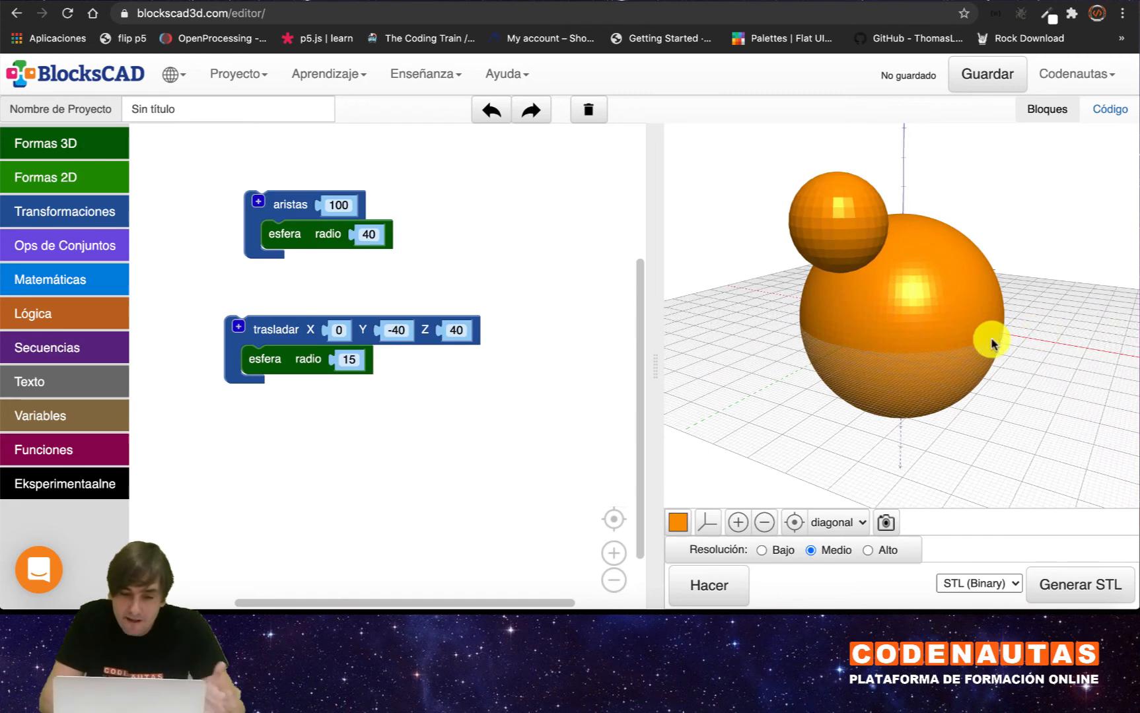
Set the small sphere's translation to Z 35 and Y -35, and render the model to check the overlap.
left_click(456, 329)
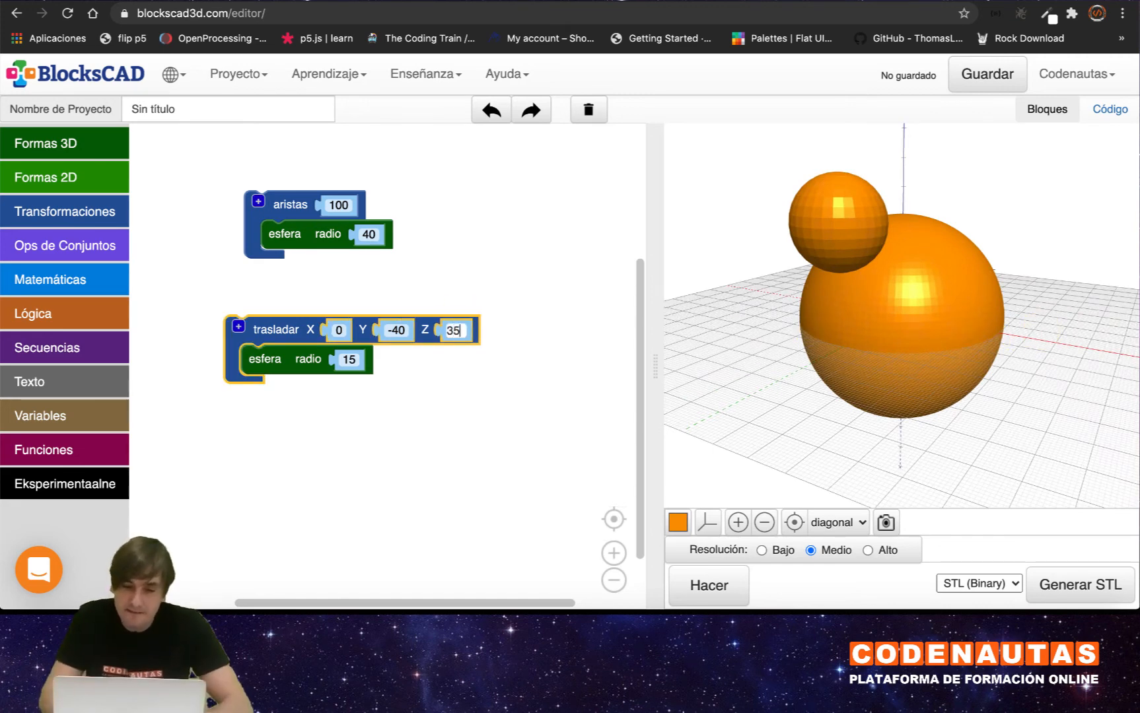
type("35")
left_click(532, 426)
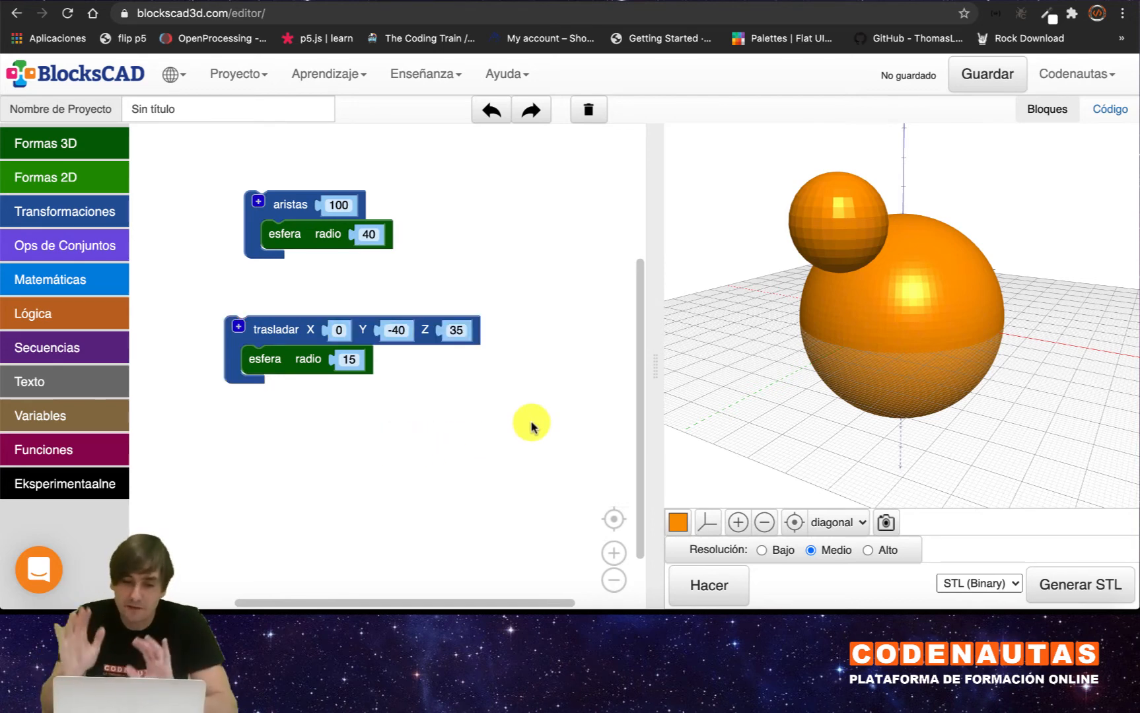
left_click(395, 330)
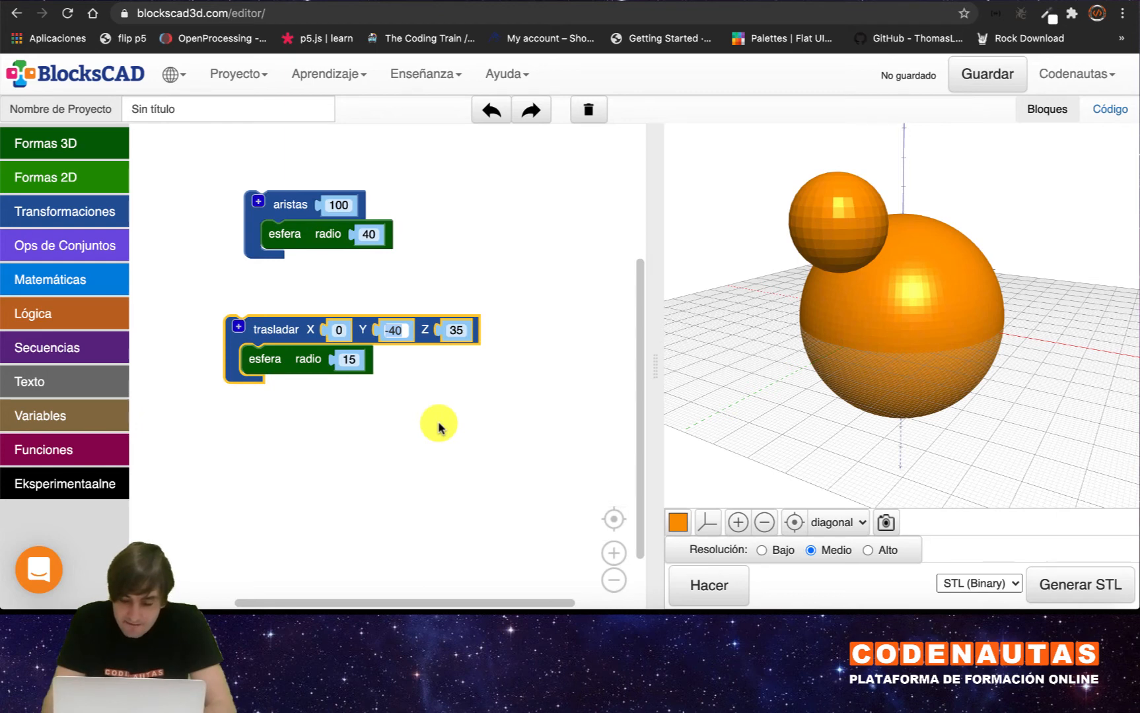
type("-")
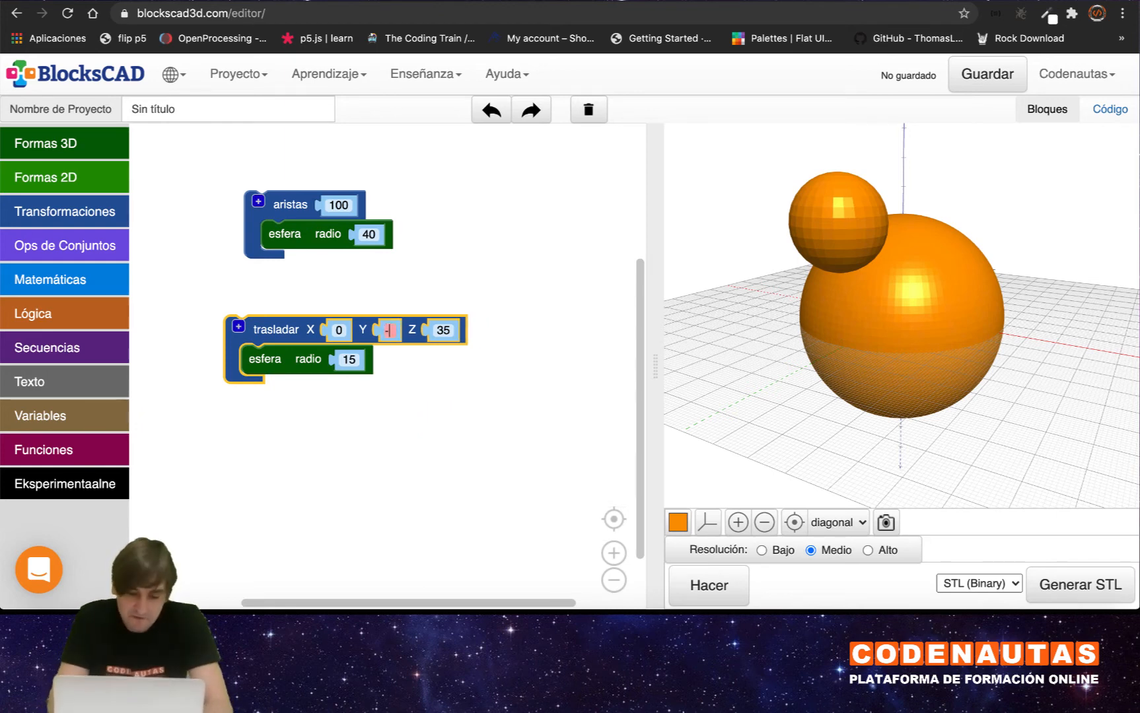
type("35")
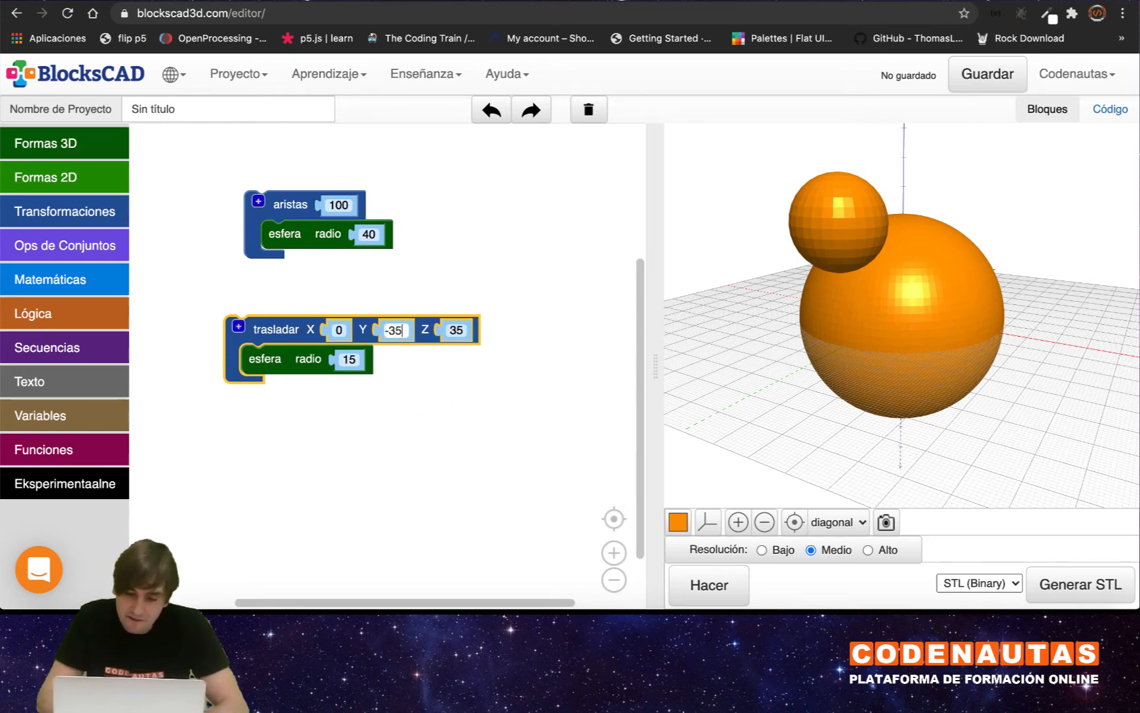
left_click(706, 583)
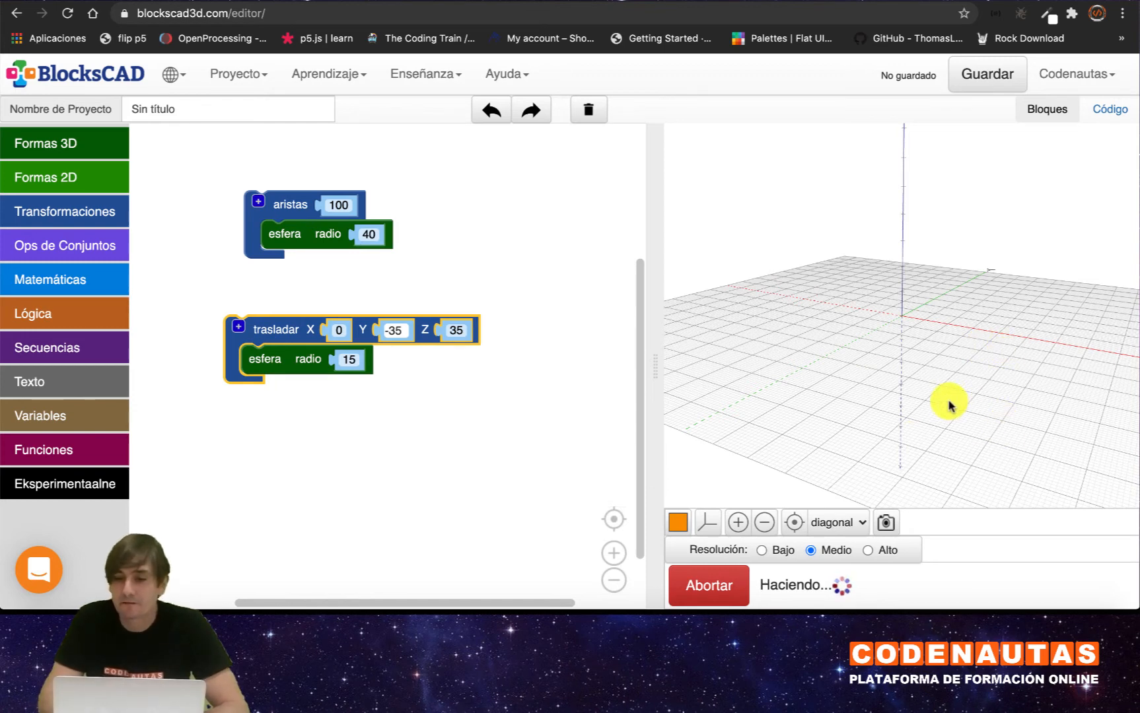
left_click_drag(815, 421, 735, 392)
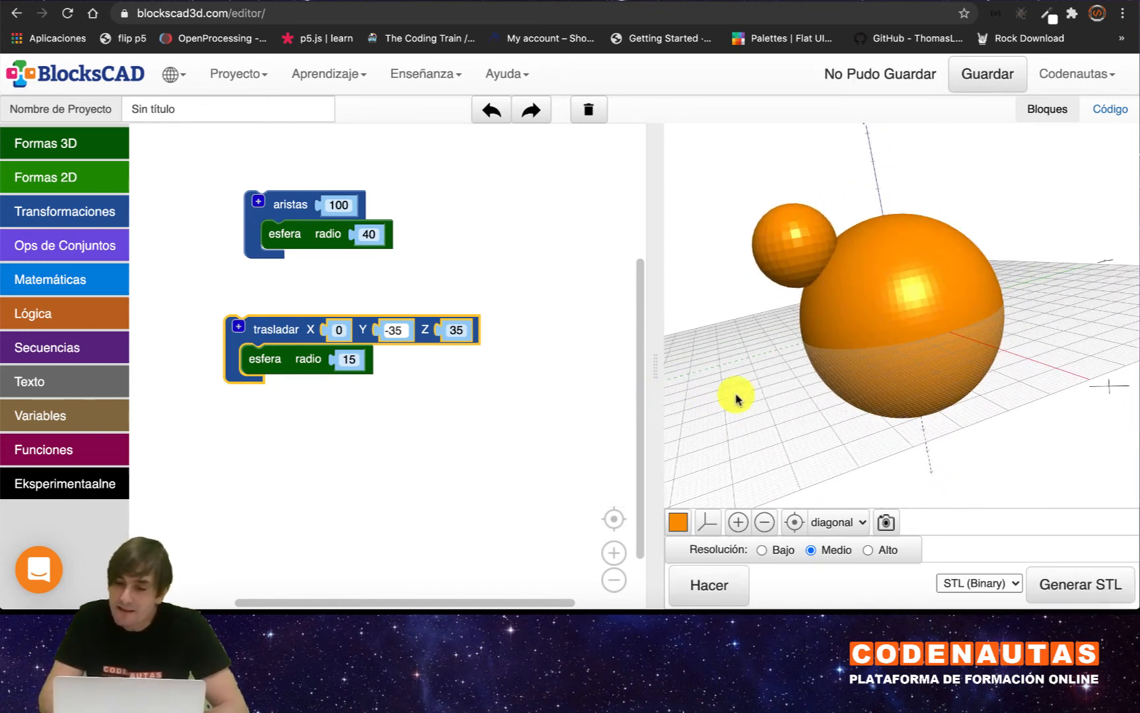
left_click_drag(851, 239, 787, 265)
Set the small sphere's translation to Z 30 and Y -30, and render the model to inspect the overlap from several angles.
left_click(474, 331)
left_click(458, 328)
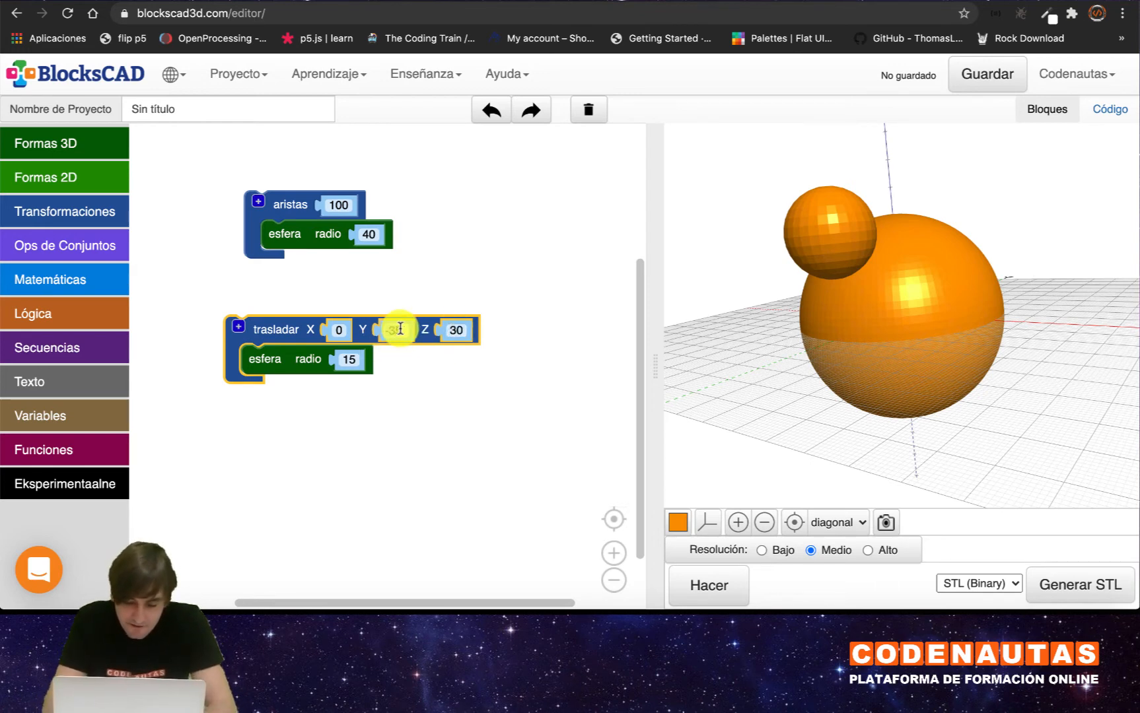
type("-30")
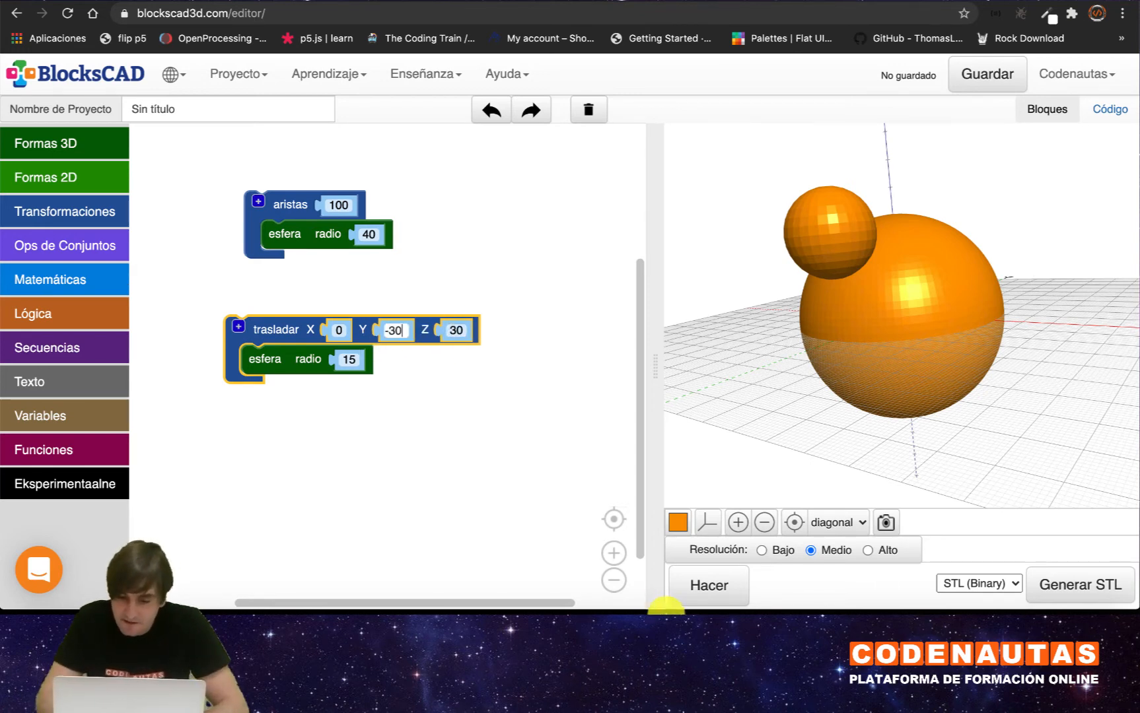
left_click(703, 590)
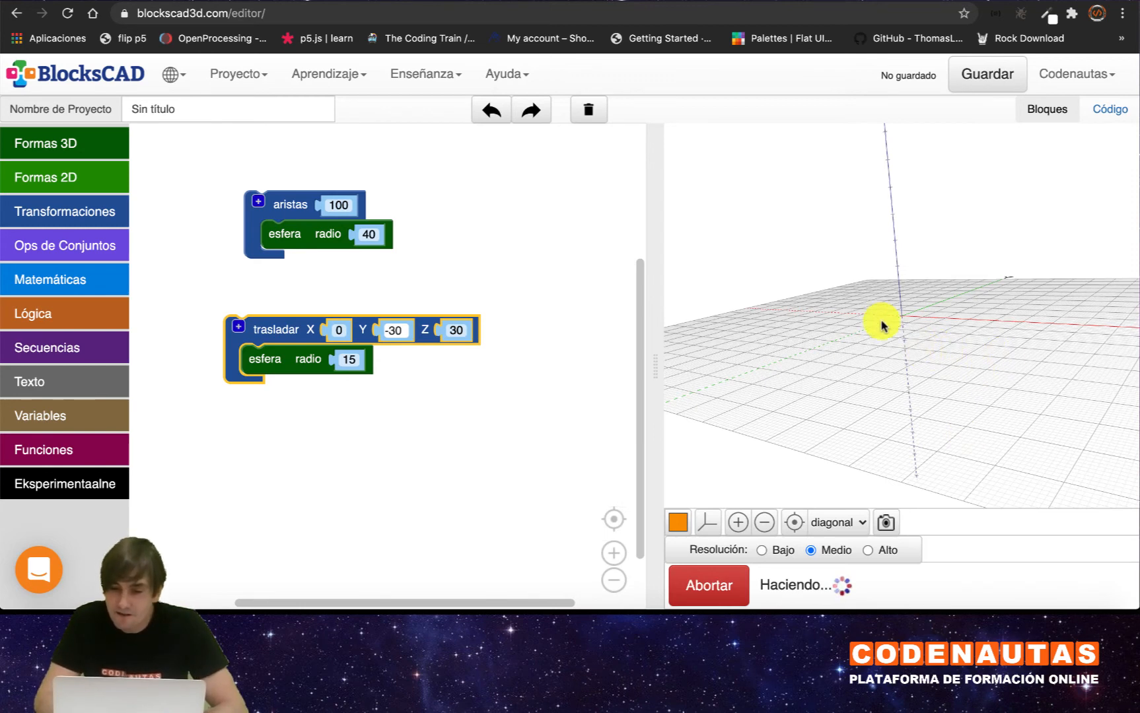
left_click_drag(981, 395, 971, 267)
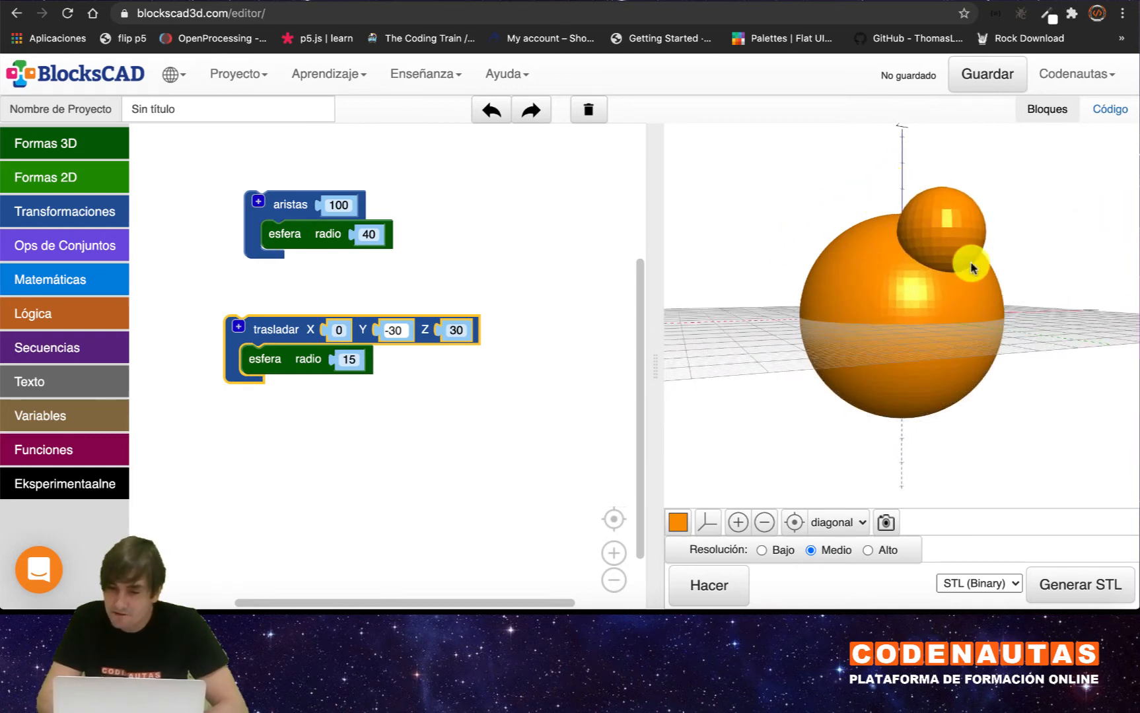
left_click_drag(1077, 471, 836, 406)
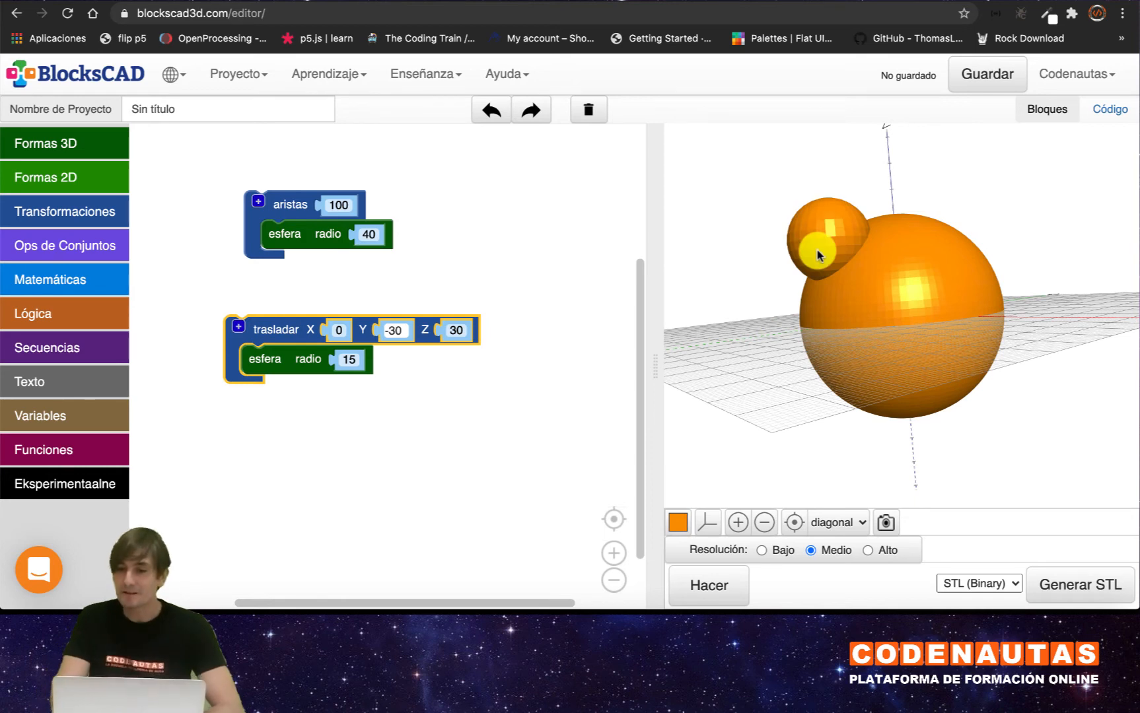
left_click_drag(840, 255, 888, 220)
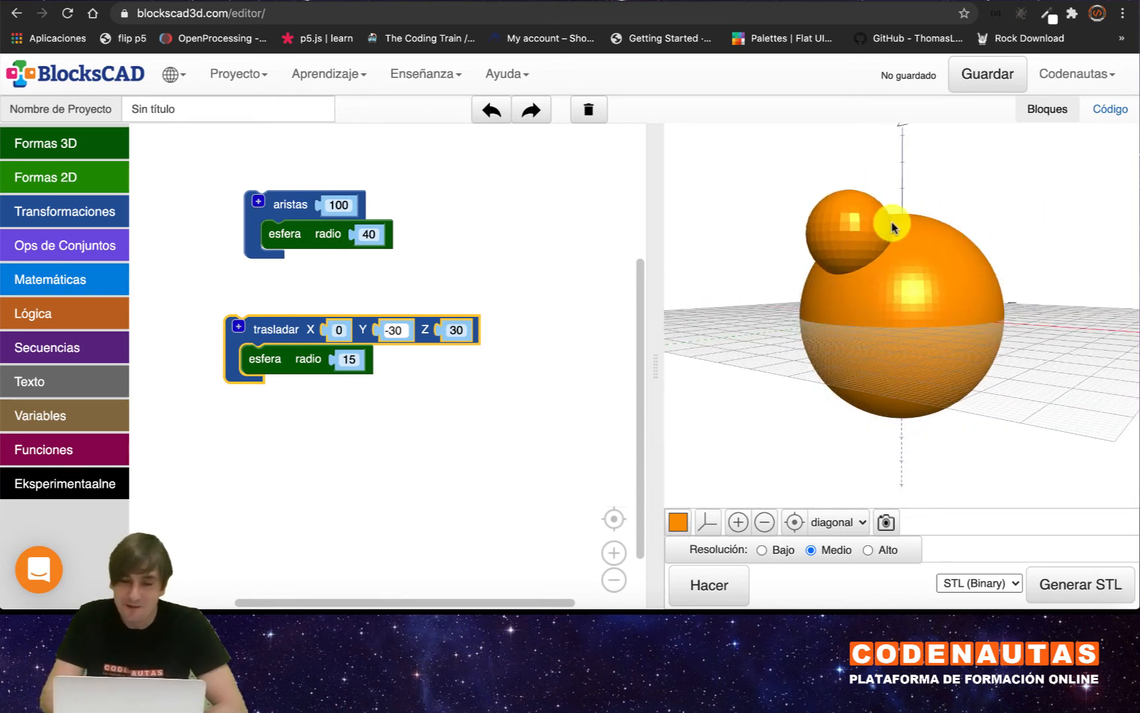
left_click_drag(934, 388, 932, 397)
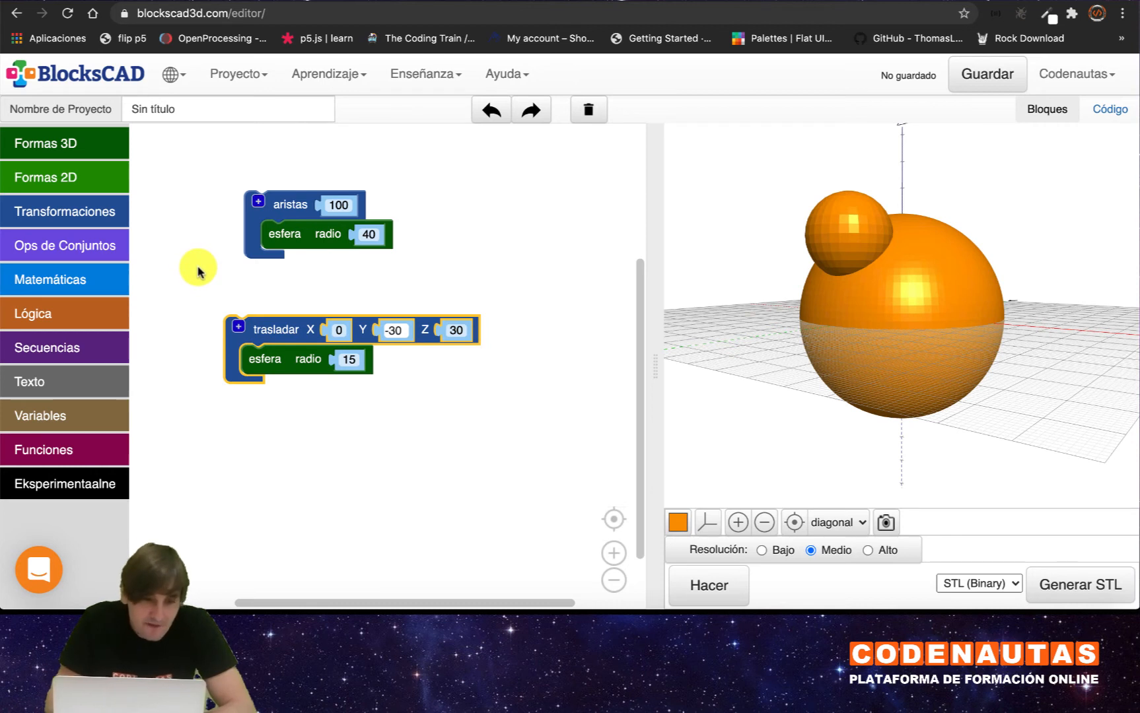
Subtract the translated small sphere from the large smooth sphere with a difference operation, and render the model to inspect the crater.
left_click(107, 250)
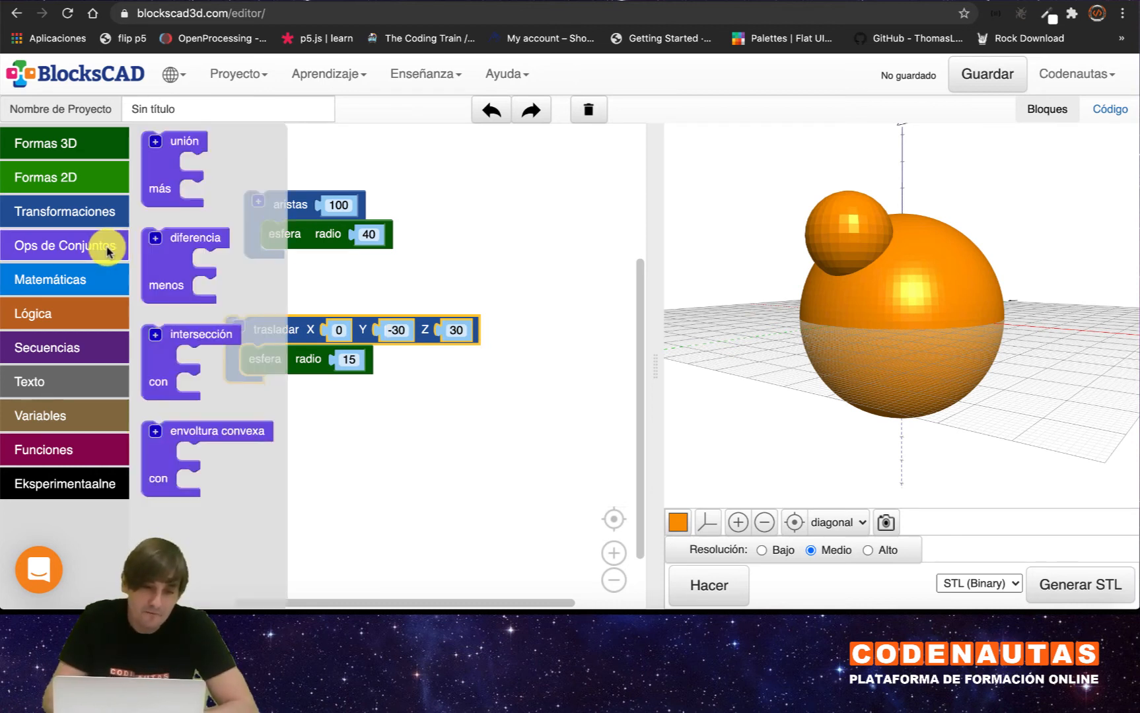
left_click_drag(168, 262, 185, 278)
mouse_move(264, 204)
left_mouse_down()
mouse_move(287, 229)
mouse_move(192, 282)
mouse_move(229, 209)
mouse_move(255, 195)
left_mouse_up()
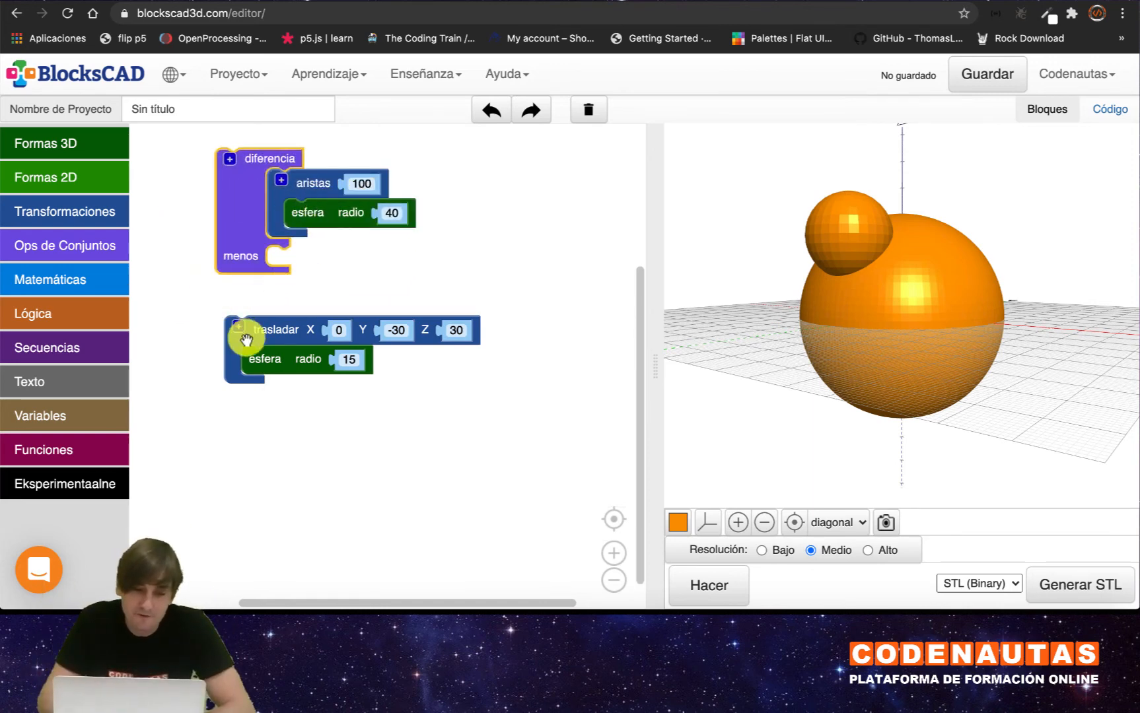
left_click_drag(245, 338, 310, 264)
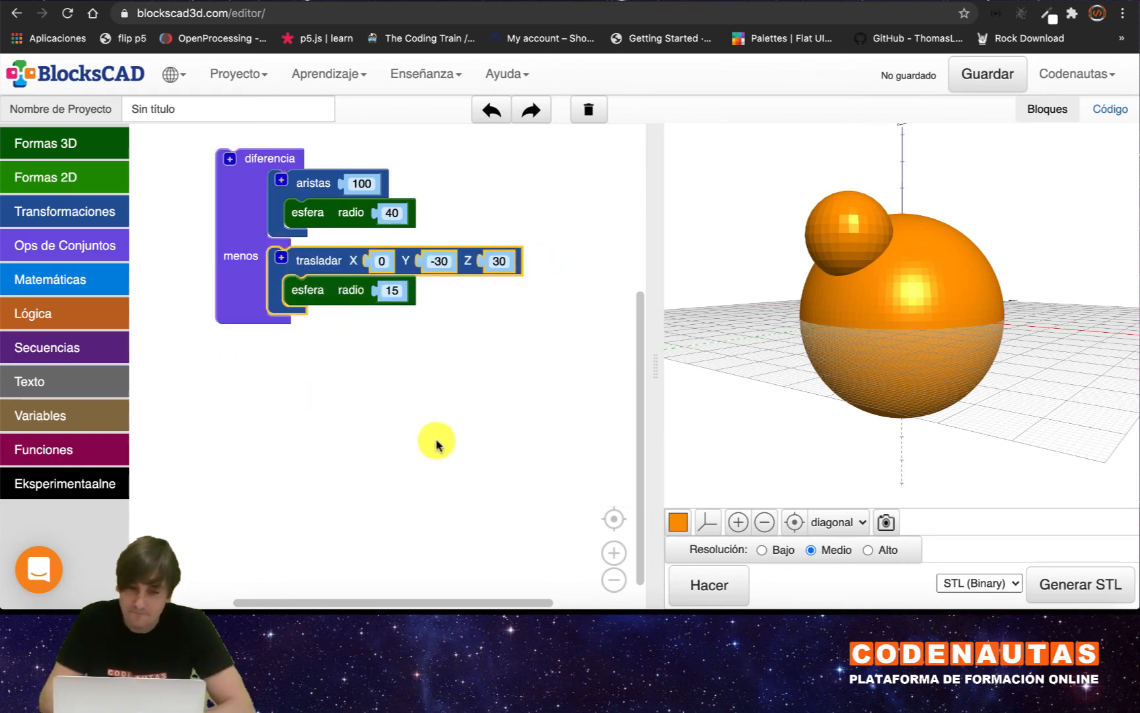
left_click(710, 594)
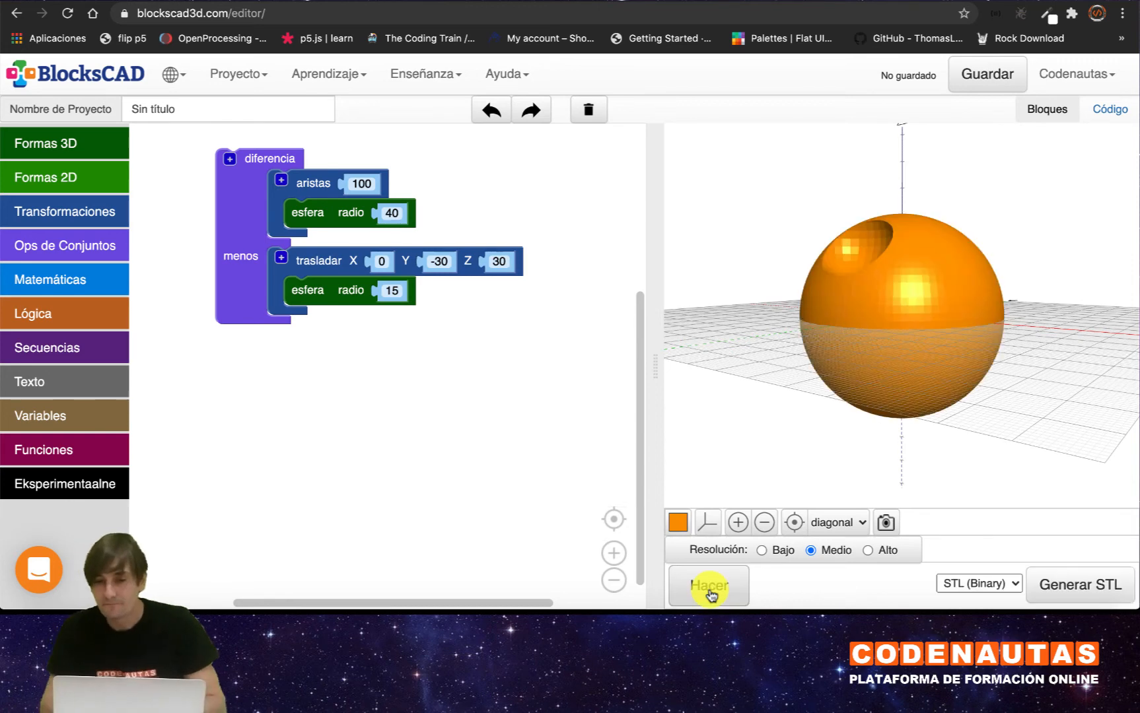
left_click_drag(877, 262, 1137, 379)
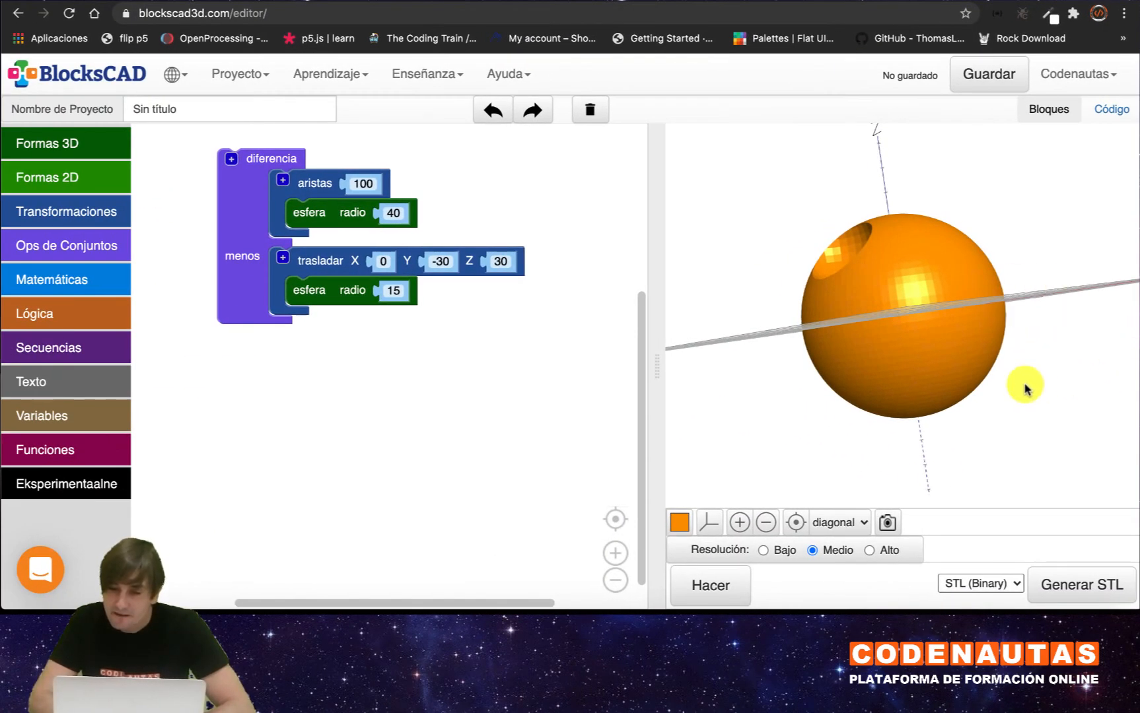
left_click_drag(842, 481, 680, 551)
left_click_drag(863, 454, 1126, 439)
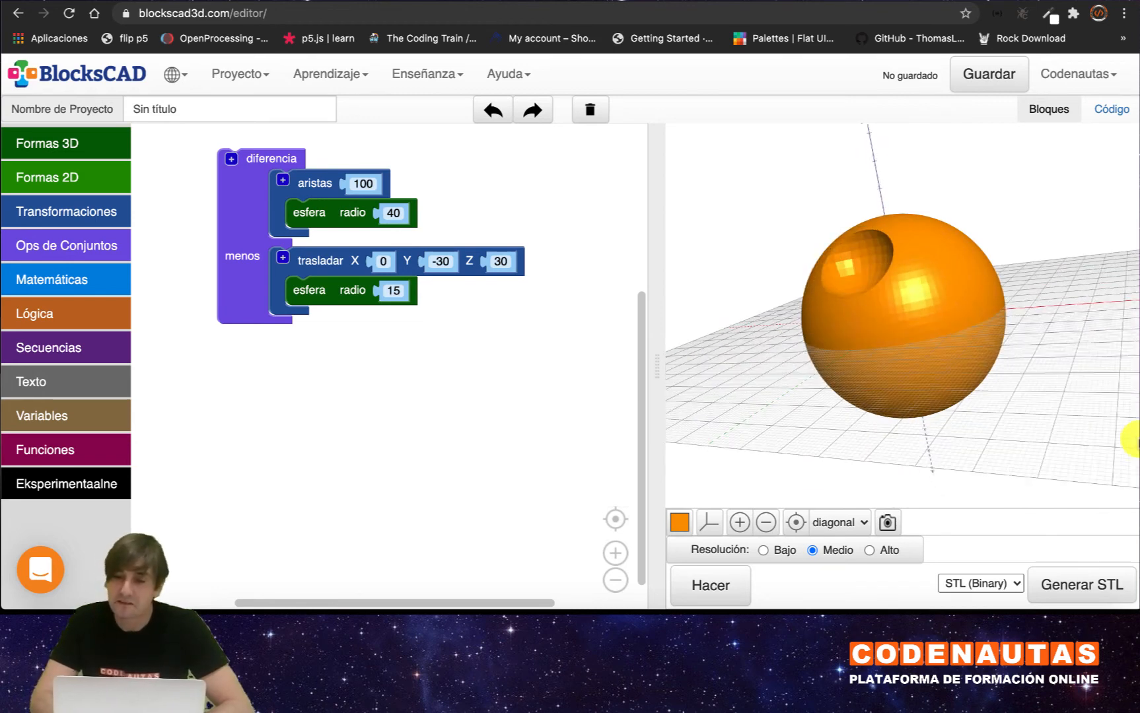
left_click_drag(891, 273, 1062, 237)
left_click_drag(921, 452, 819, 449)
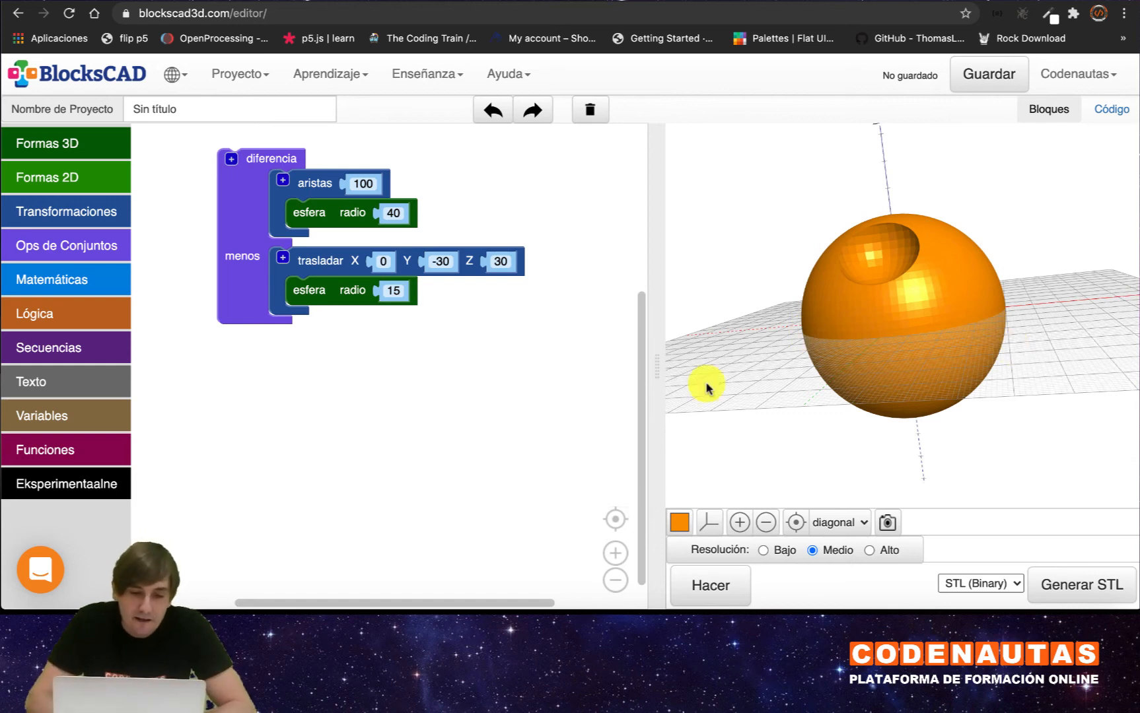
Add a torus with its default dimensions as a separate shape below the difference block, and render the model.
left_click(76, 152)
left_click(155, 299)
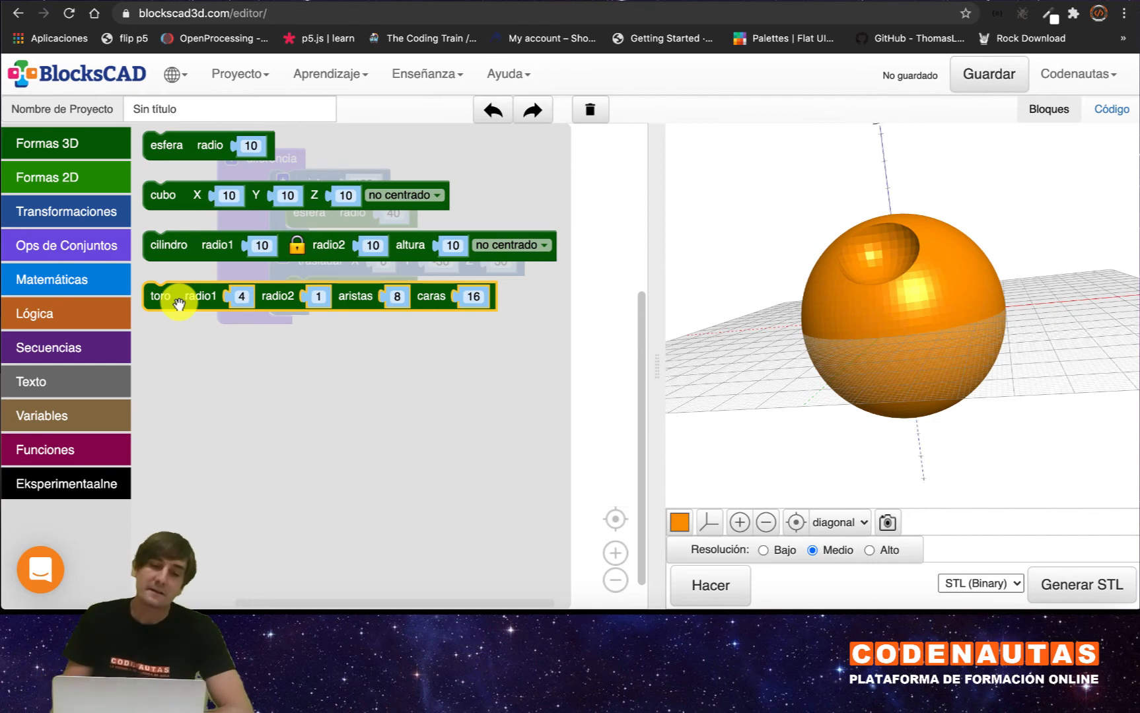
mouse_move(178, 304)
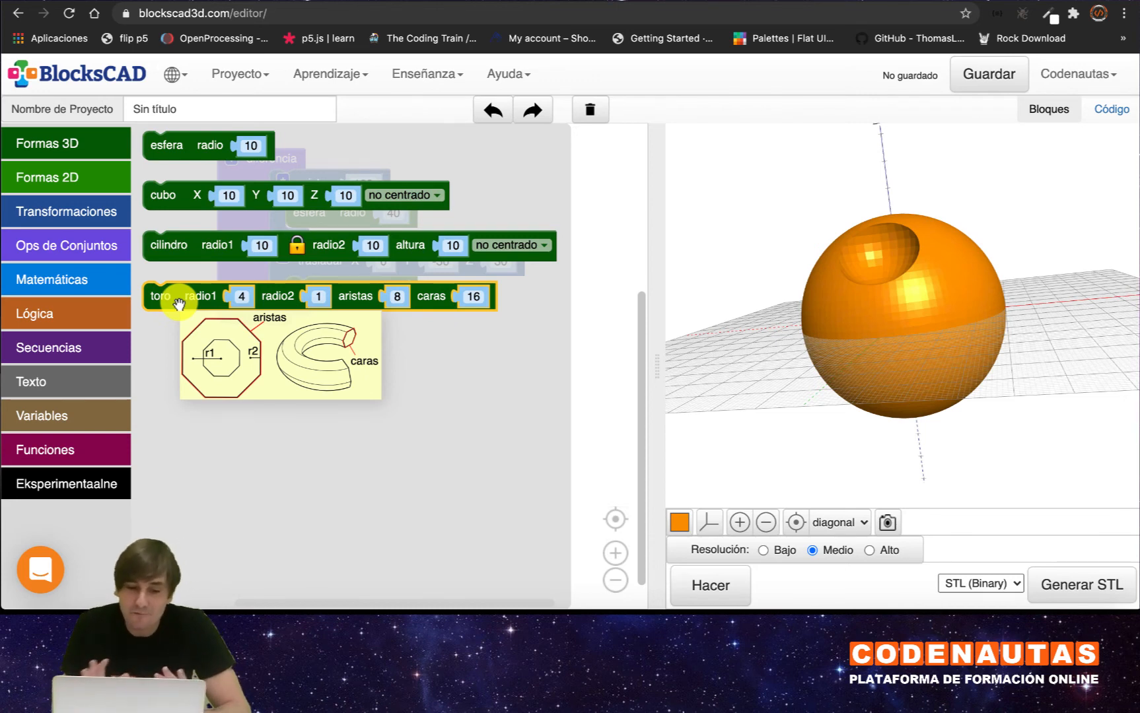
left_click_drag(178, 302, 249, 371)
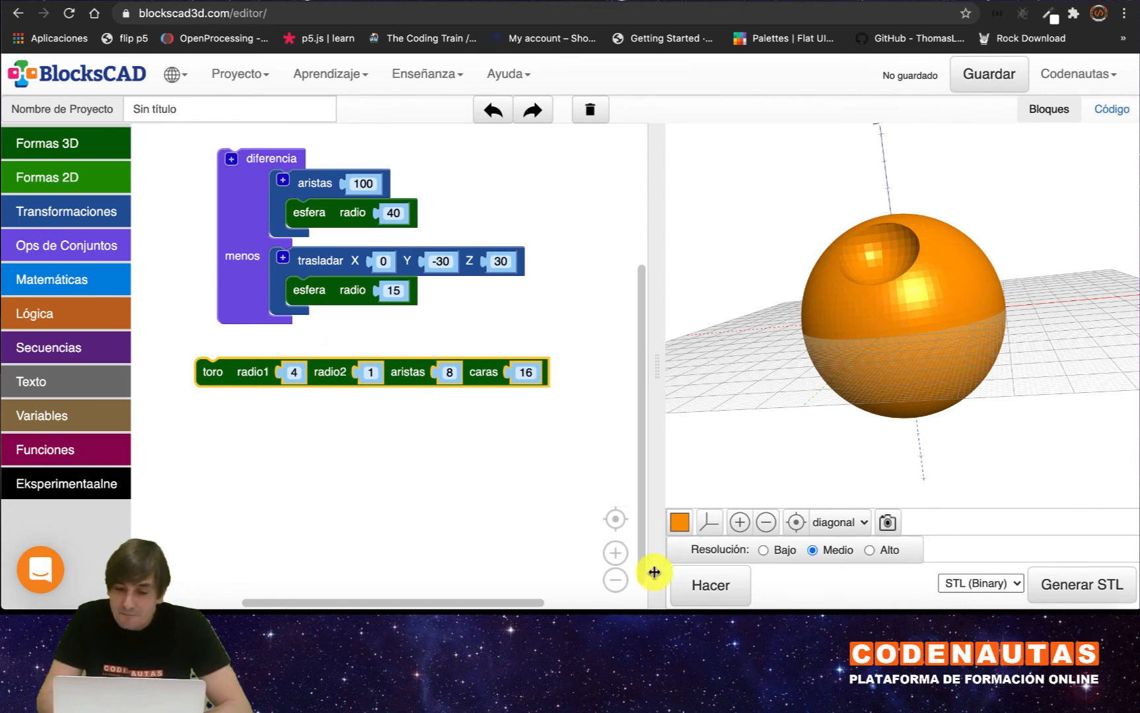
left_click(711, 585)
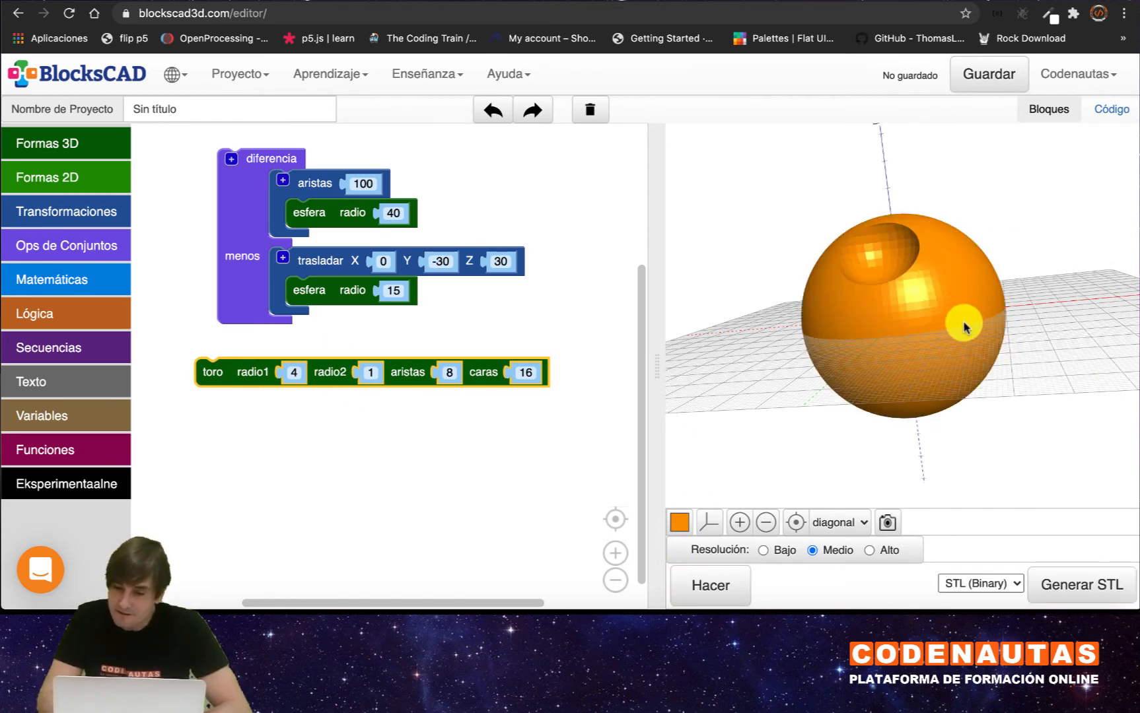
left_click_drag(964, 327, 941, 278)
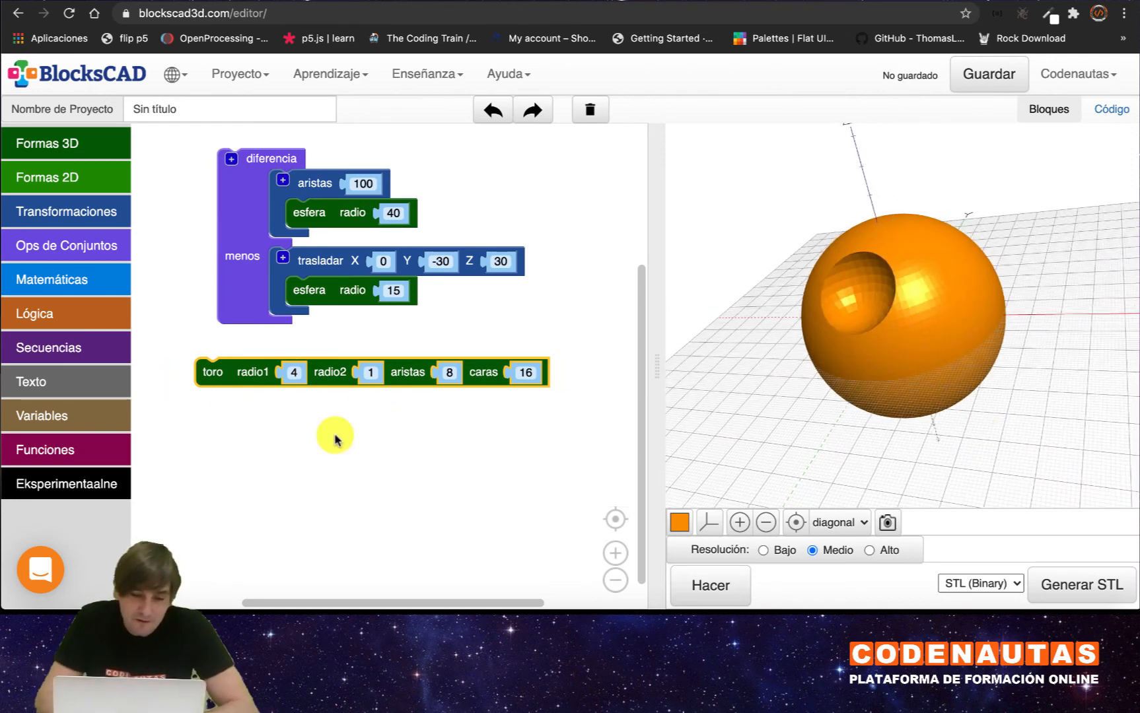
Set the torus's radio1 to 50 and render the model.
left_click(298, 373)
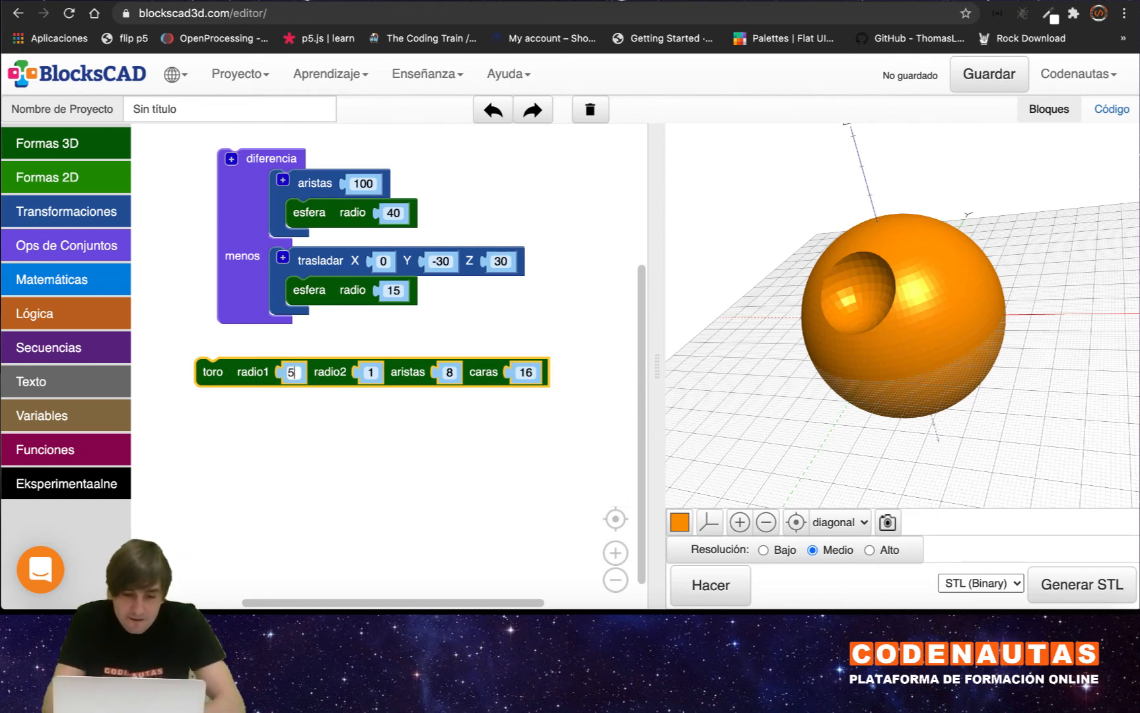
type("50")
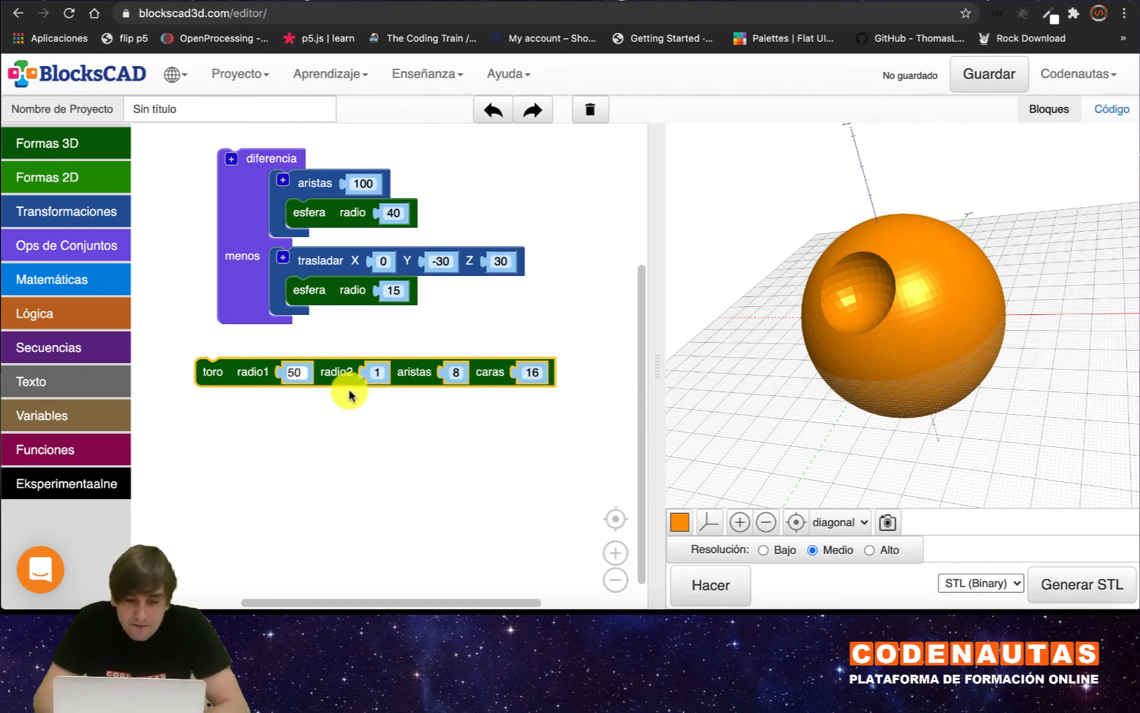
left_click(710, 585)
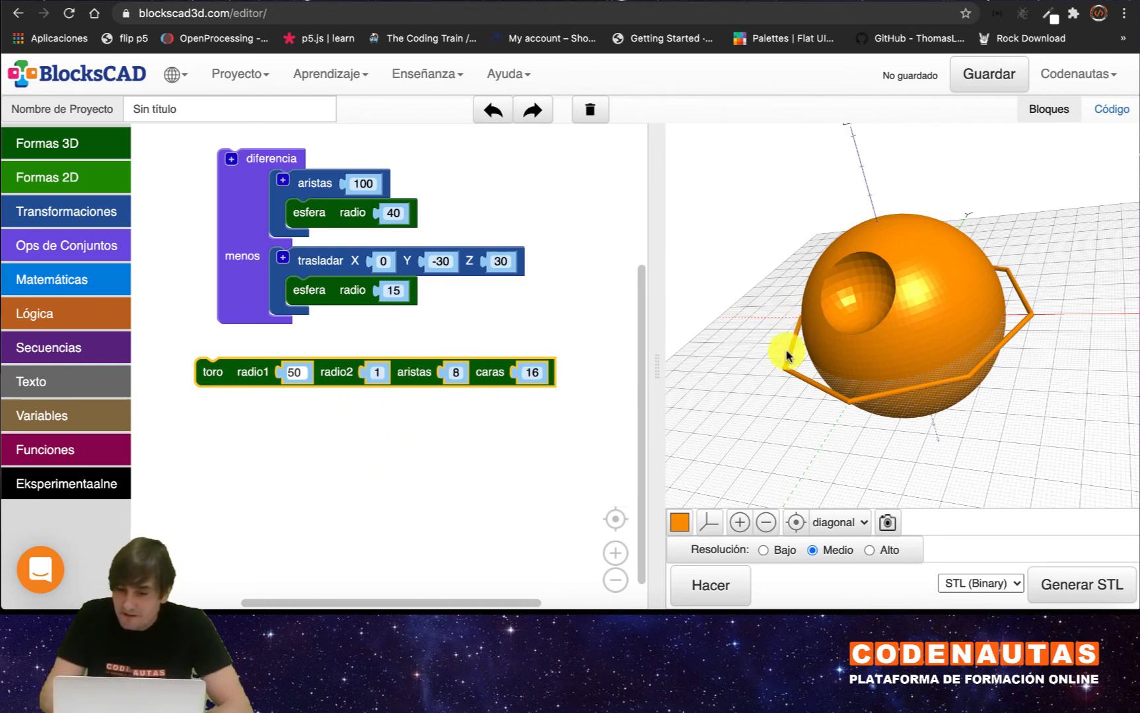
Smooth the torus by setting its aristas to 50, and render the model to inspect the ring from several angles.
left_click(455, 370)
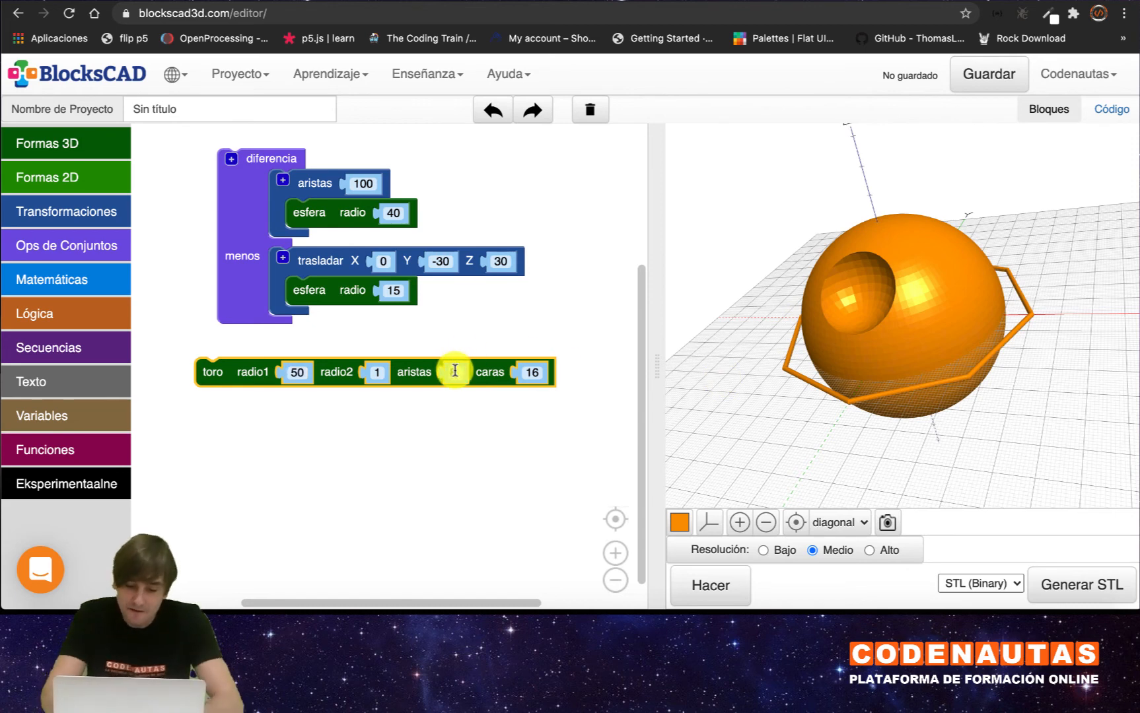
type("50")
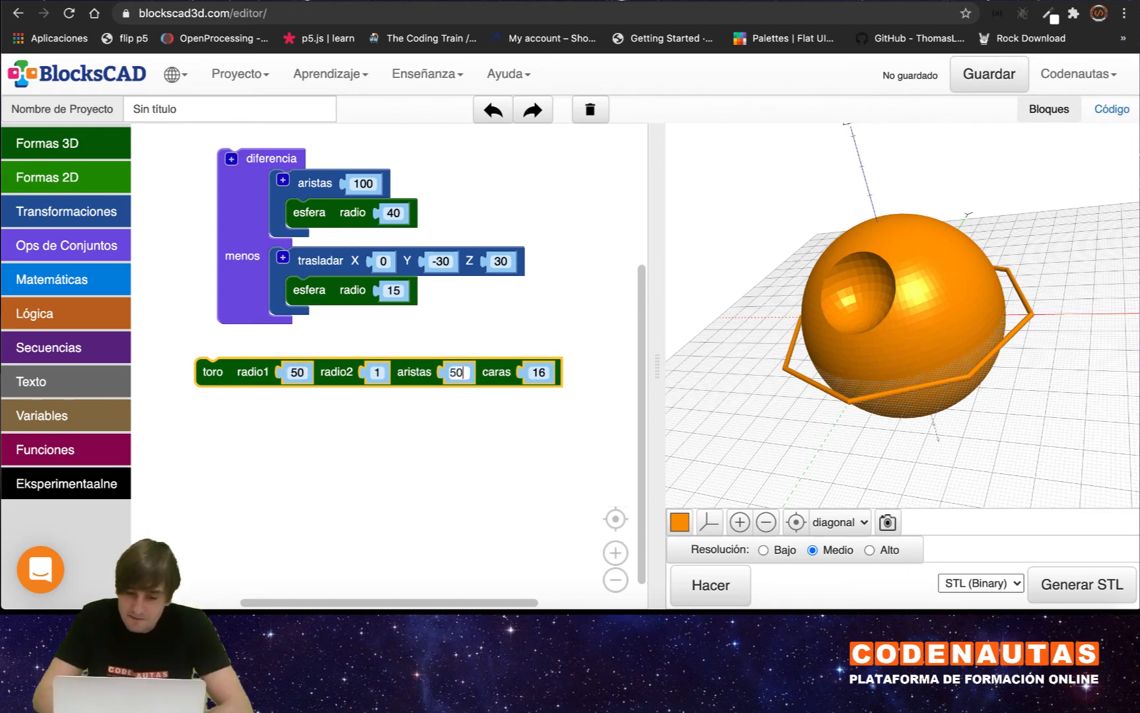
left_click(694, 592)
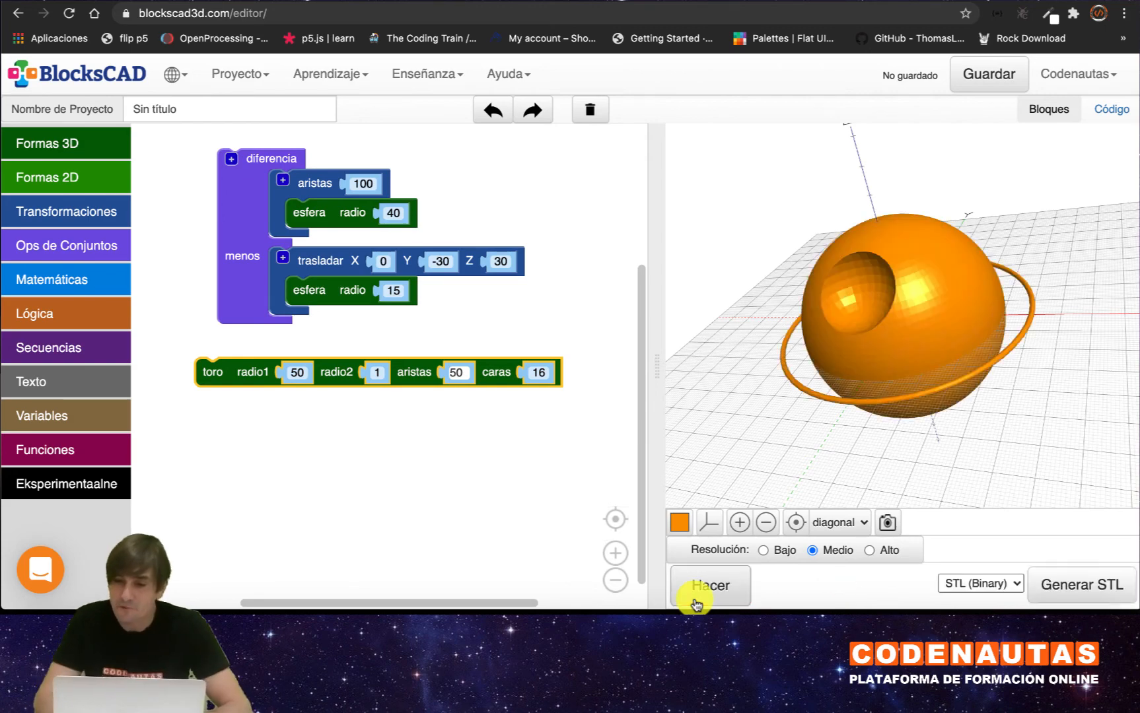
left_click_drag(814, 254, 916, 190)
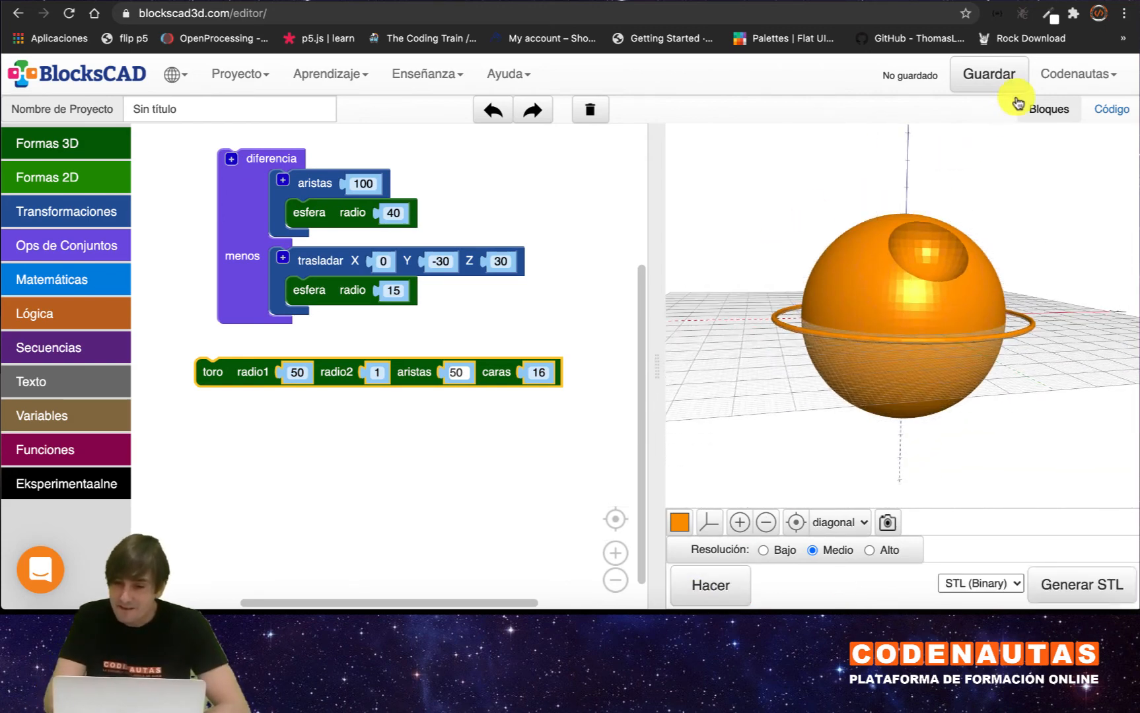
left_click_drag(1043, 407, 759, 423)
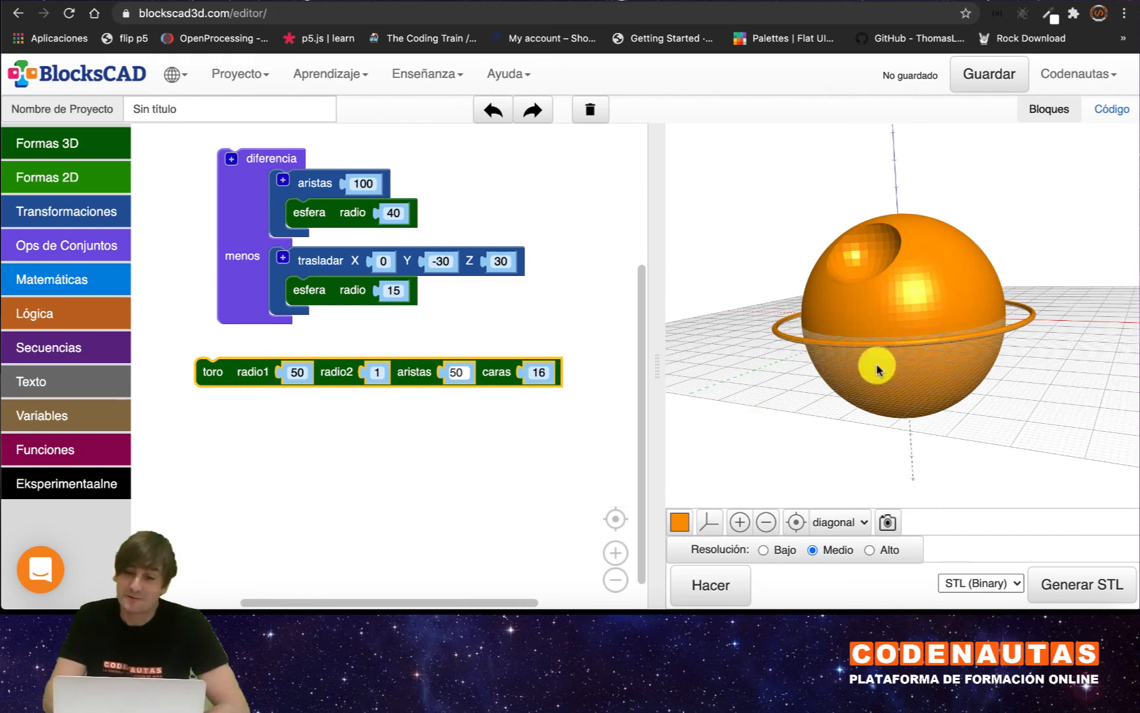
left_click_drag(877, 369, 918, 438)
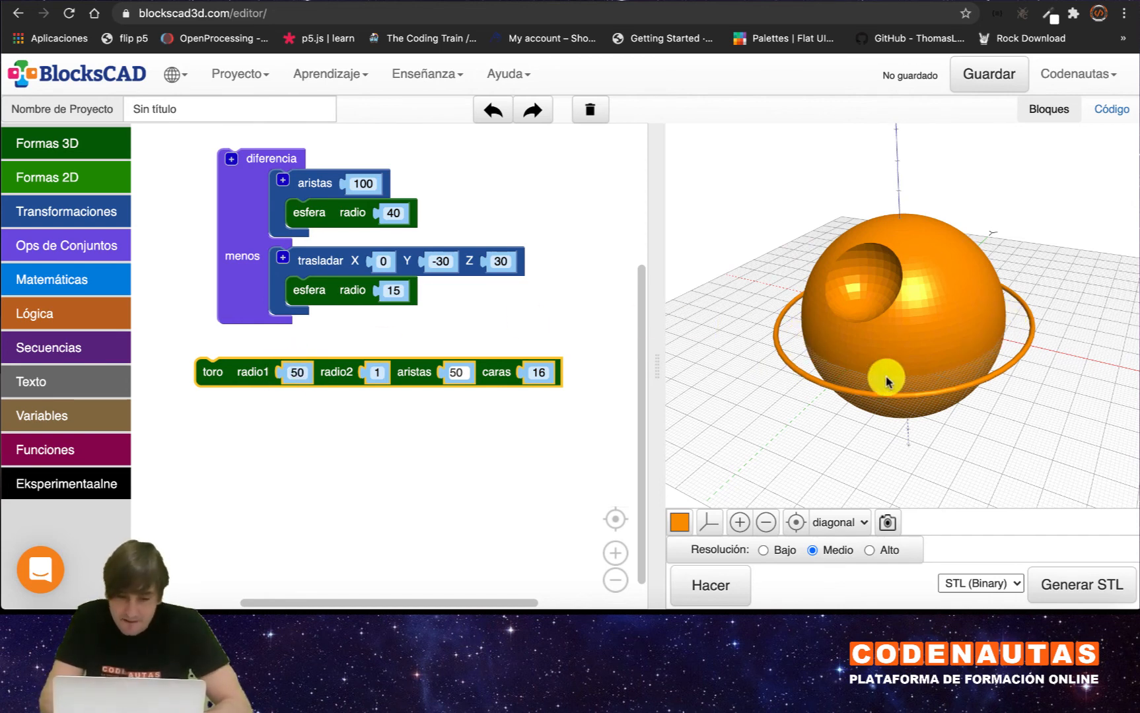
Thicken the torus ring by setting radio2 to 2, and render the model.
left_click(376, 372)
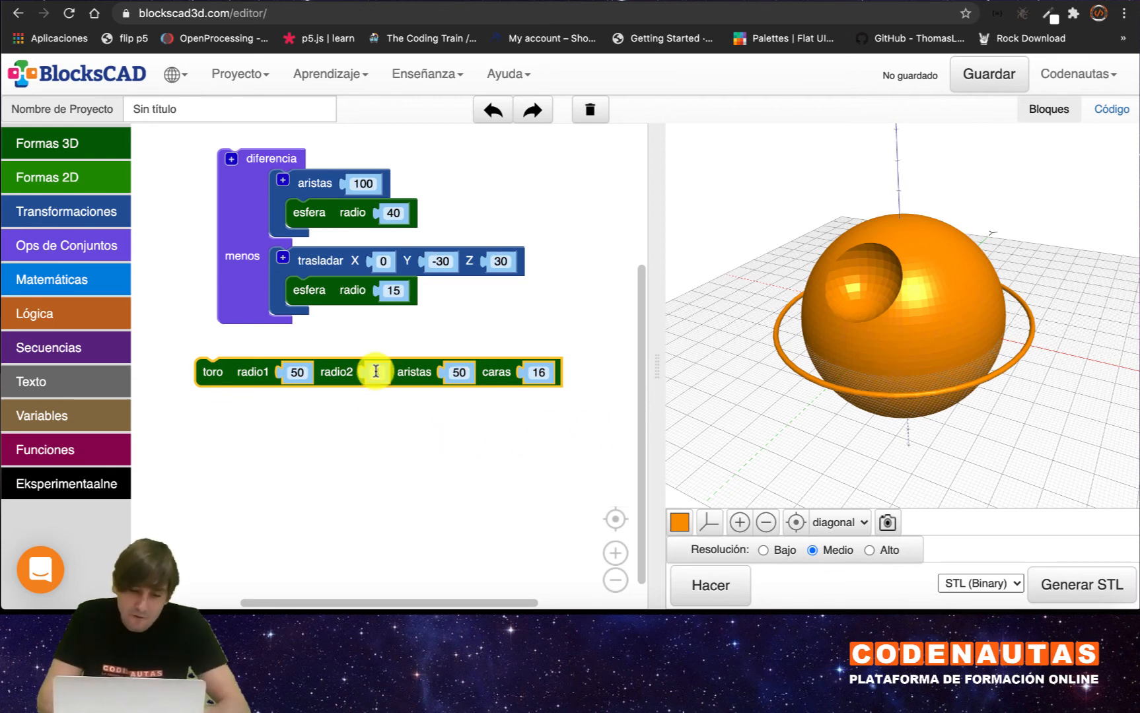
type("2")
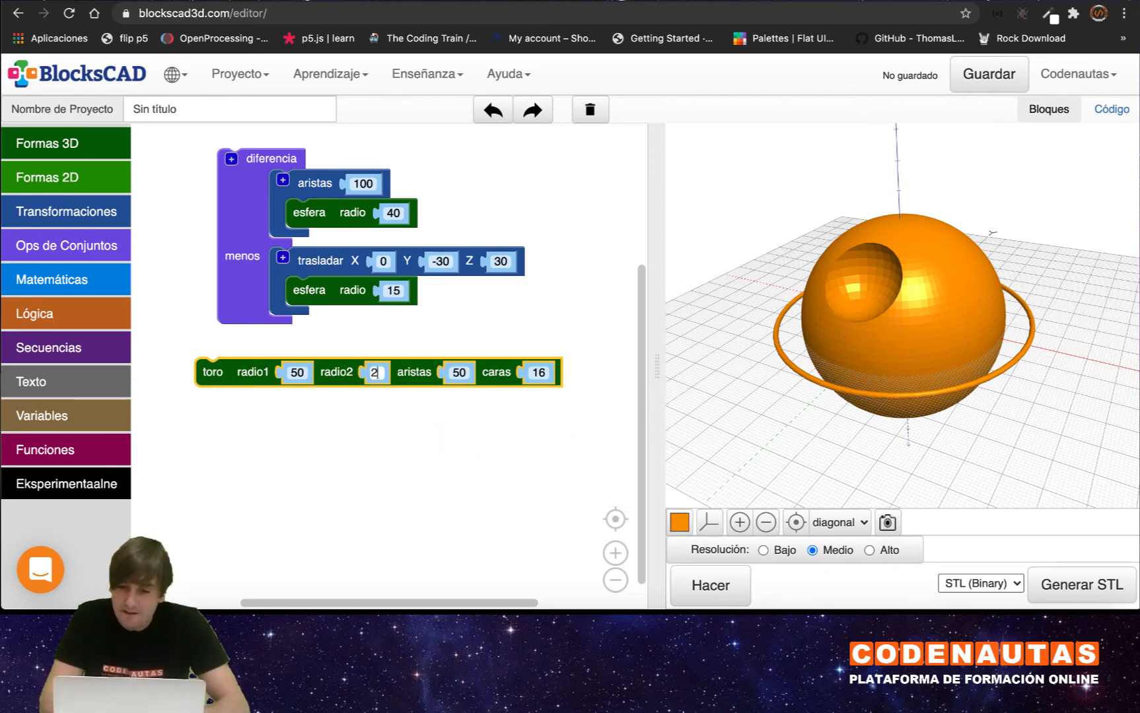
left_click(712, 590)
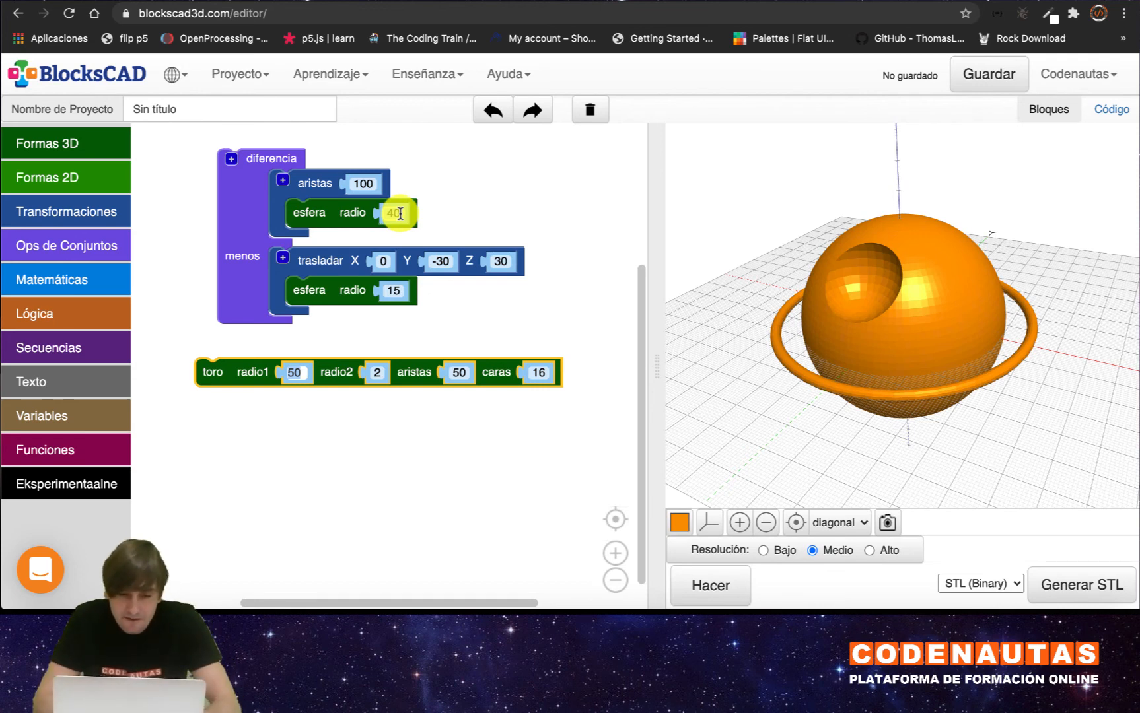
Set the torus's radio1 to 41 so the ring hugs the large sphere's equator, and render the model.
left_click(291, 371)
type("41")
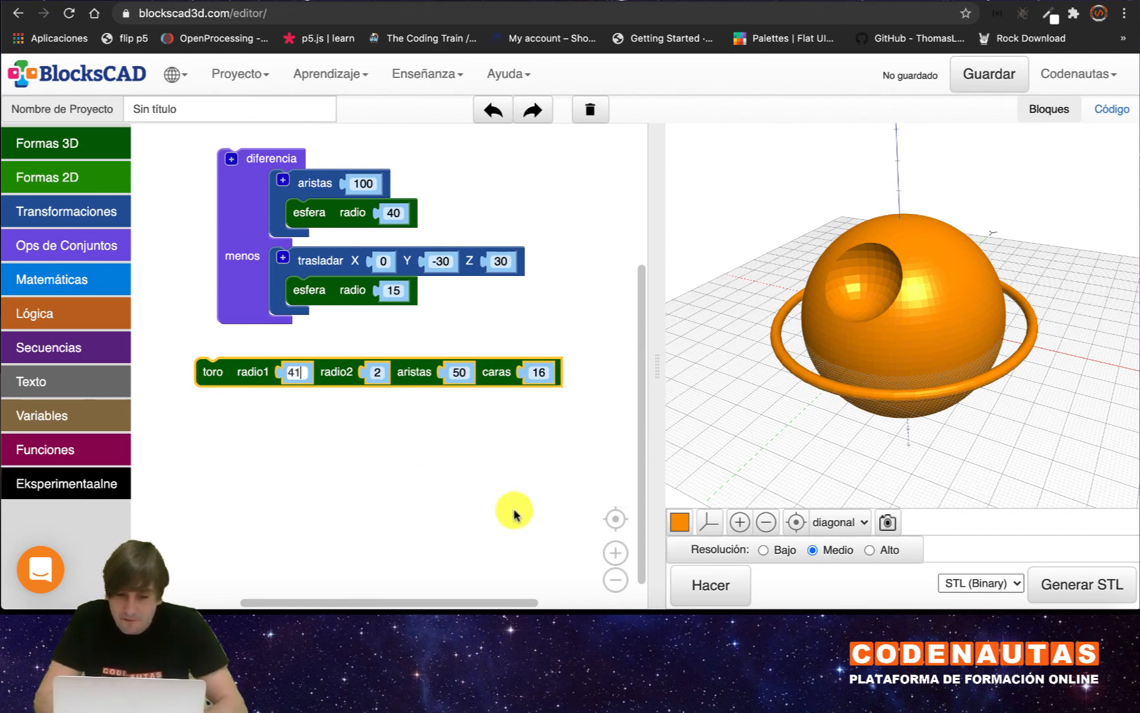
left_click(714, 587)
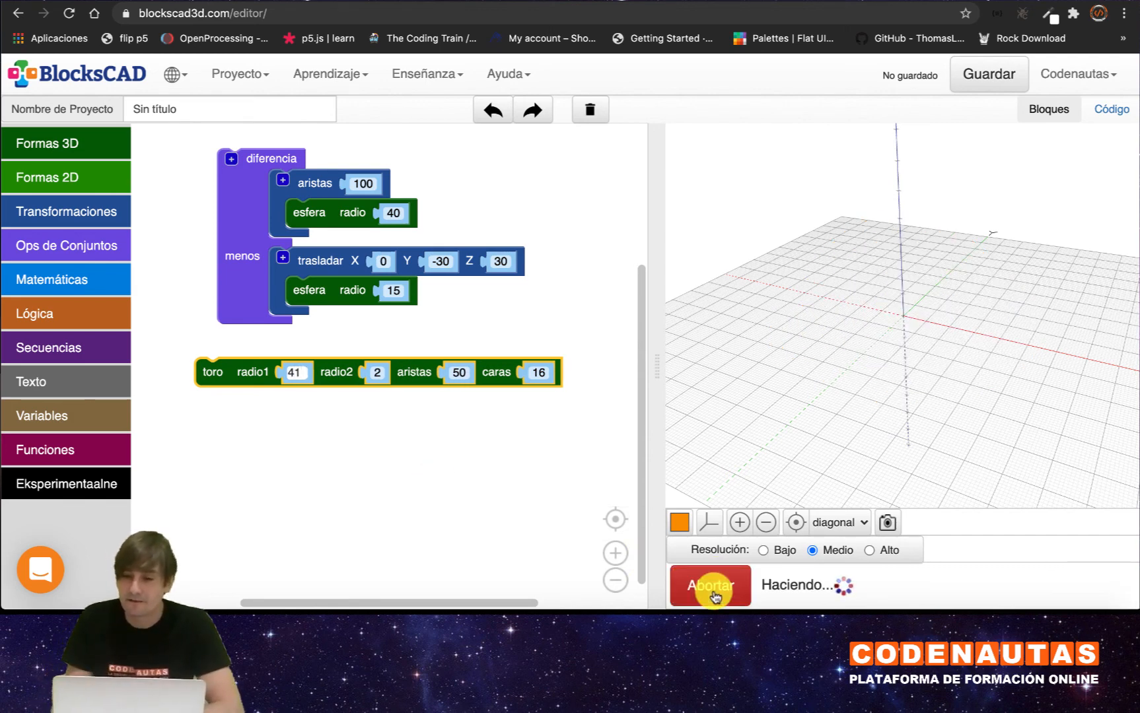
left_click_drag(1030, 415, 916, 387)
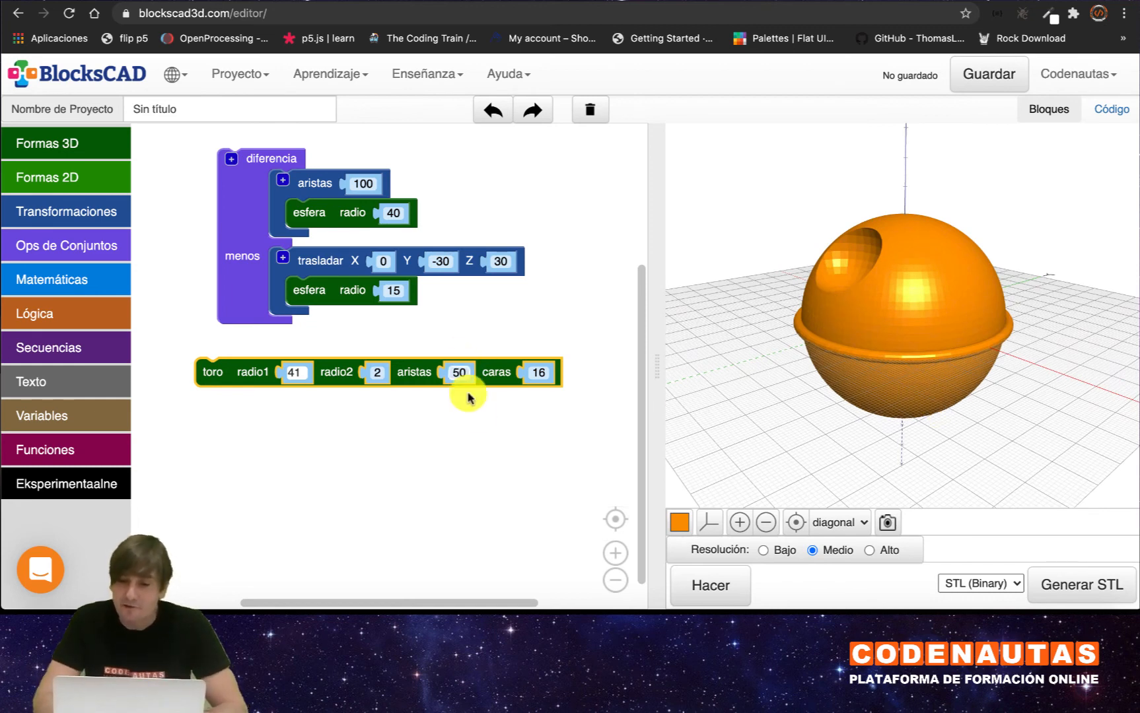
Add a second subtraction to the difference operation, subtract the torus from the large sphere, and render to inspect the equatorial groove.
left_click_drag(244, 360, 244, 430)
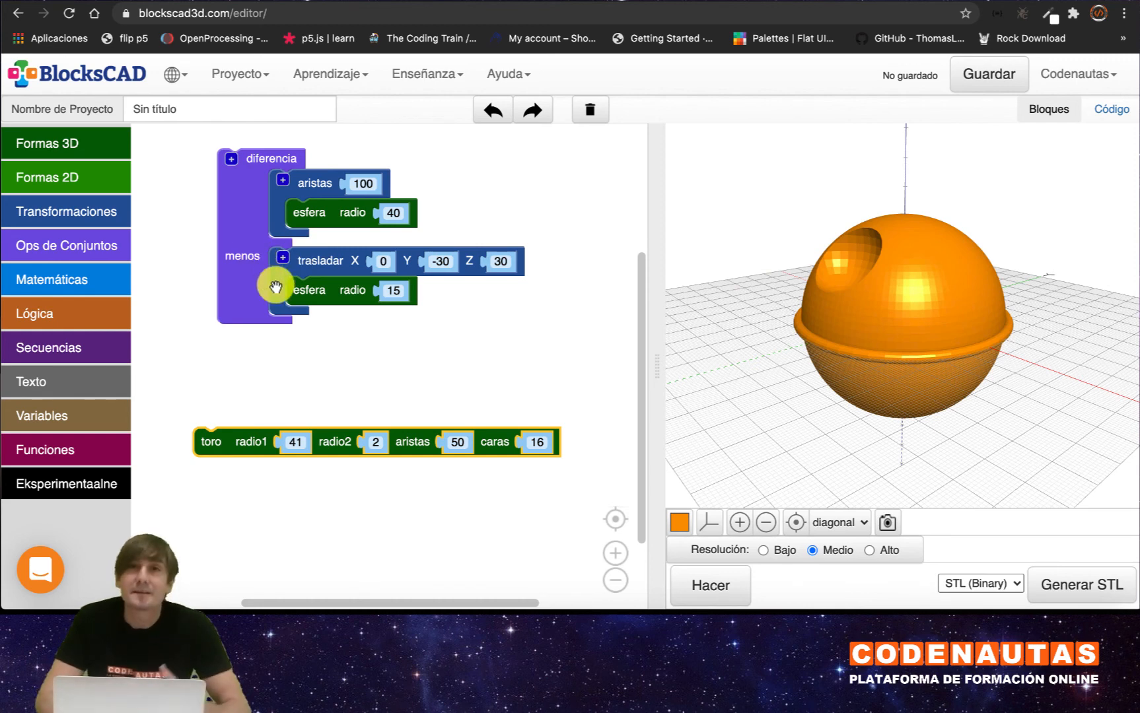
left_click(231, 160)
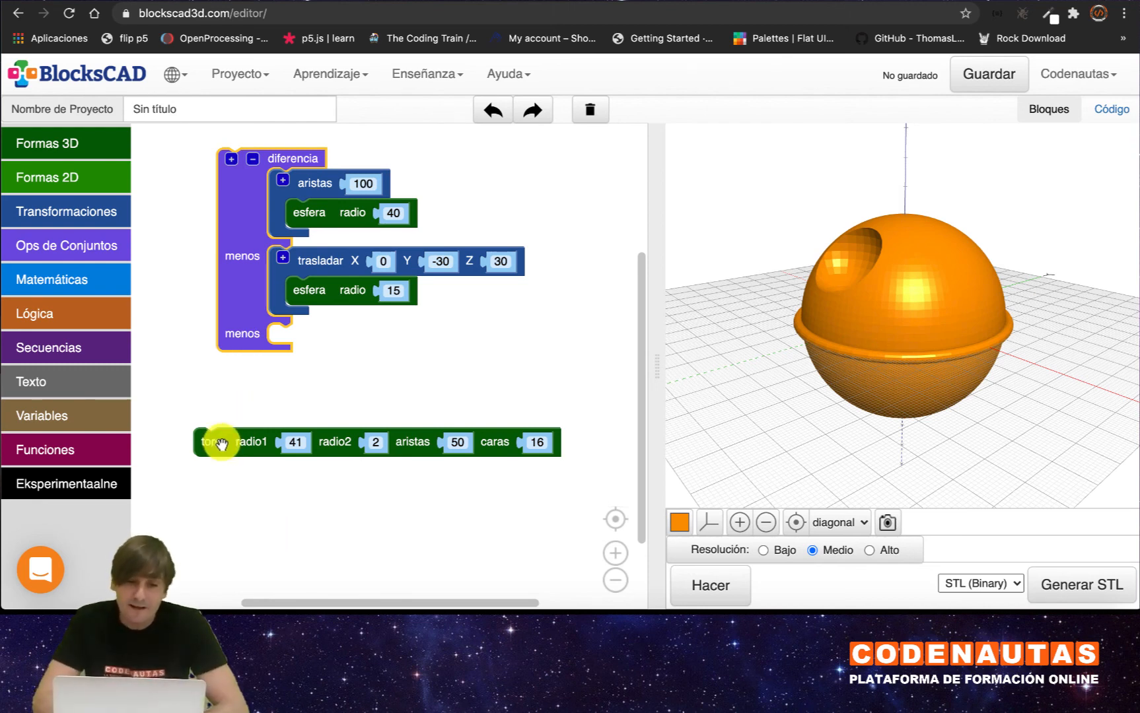
left_click_drag(218, 440, 294, 339)
left_click_drag(250, 234, 198, 234)
left_click(710, 586)
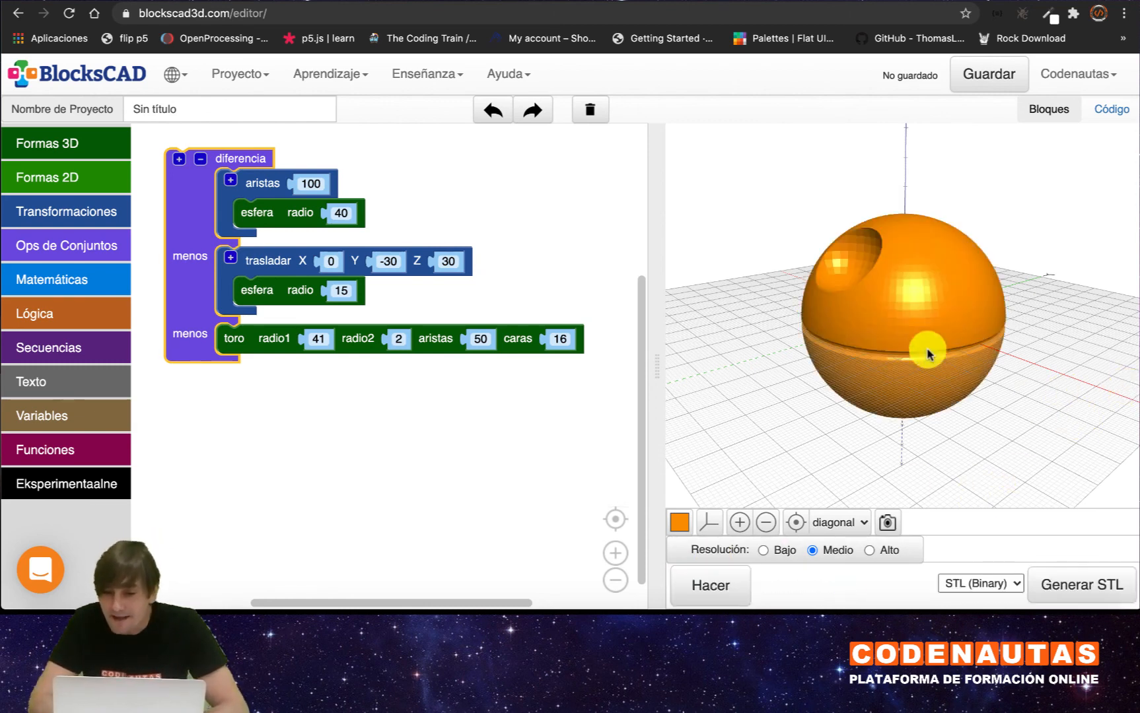
left_click_drag(915, 410, 1020, 383)
left_click(741, 521)
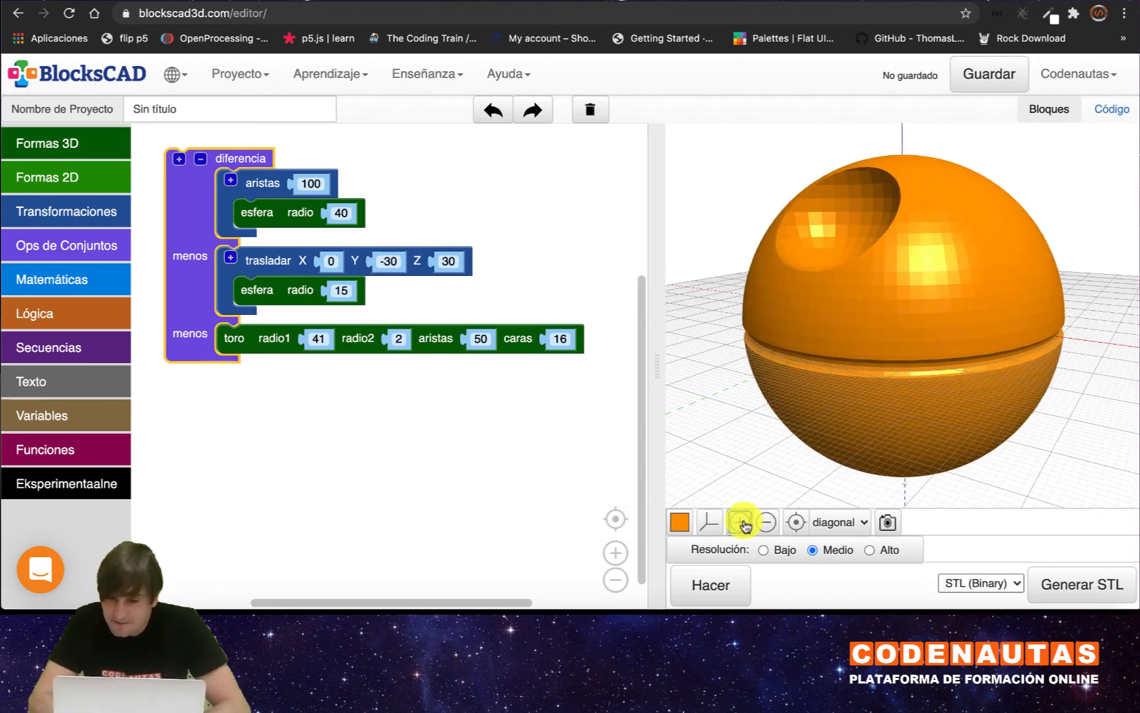
left_click_drag(847, 399, 865, 356)
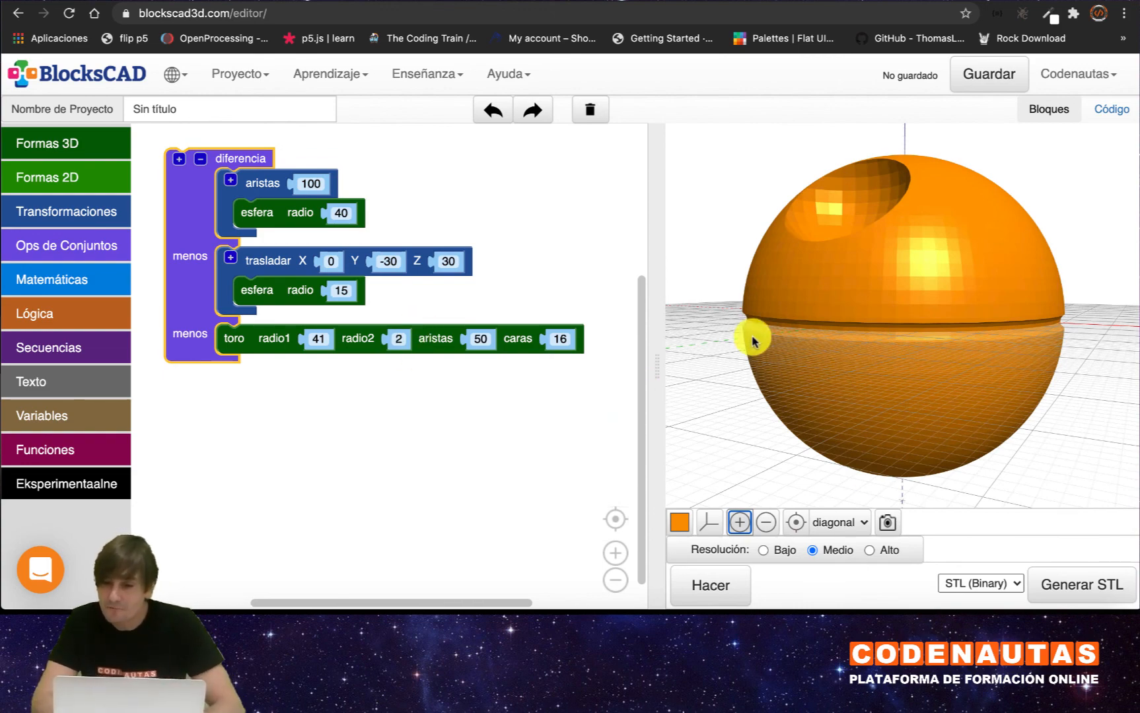
left_click_drag(756, 338, 755, 367)
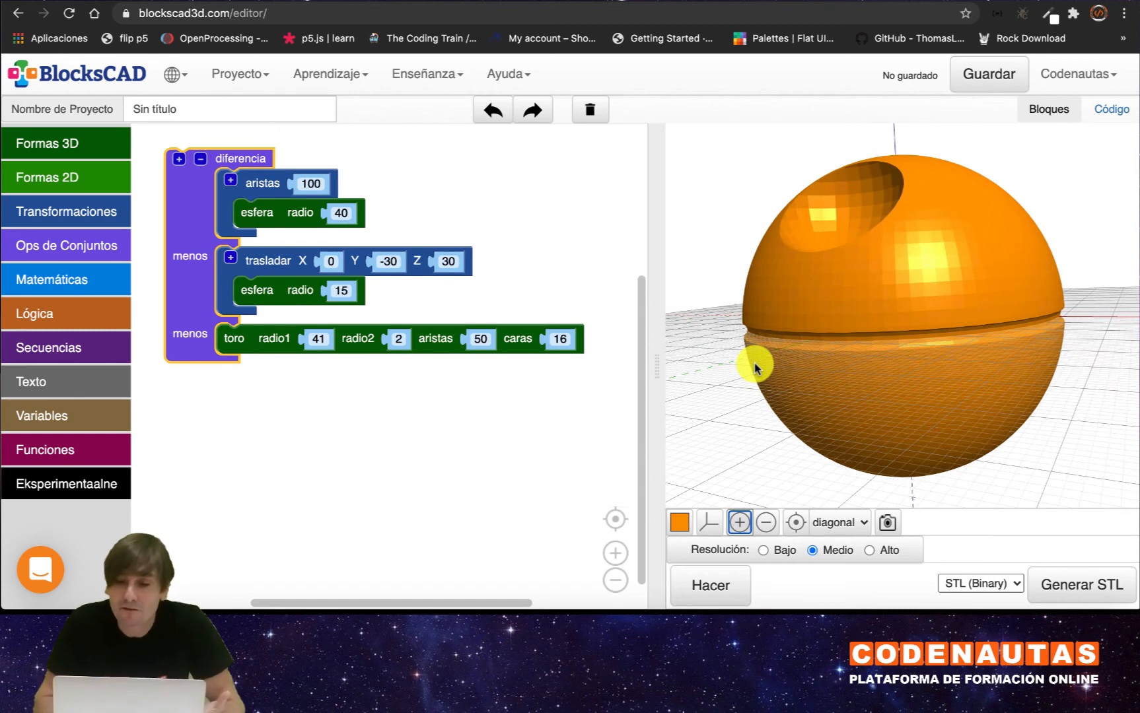